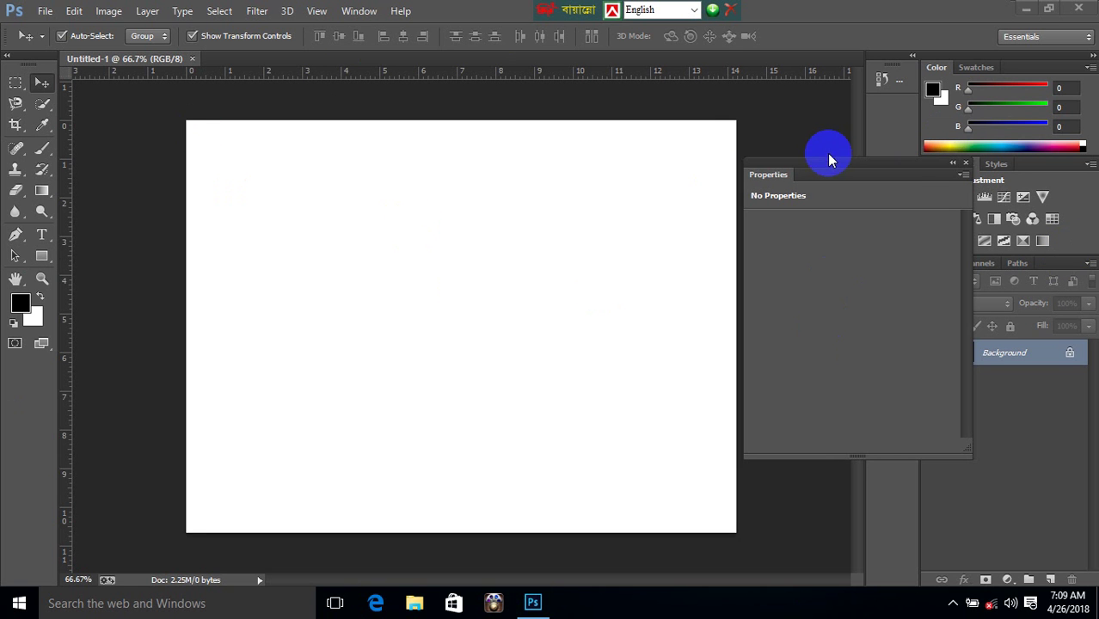
# Dock the floating Properties panel into the right-hand panel group.
pyautogui.moveTo(827, 163); pyautogui.dragTo(893, 262)
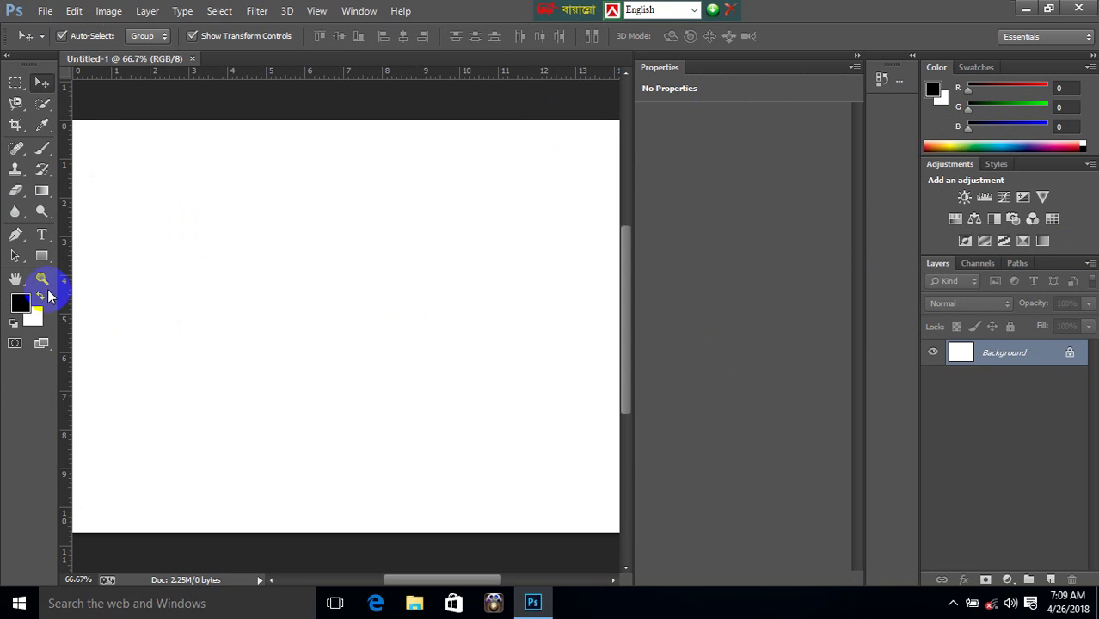
# Start a horizontal type layer on the left of the canvas in Tahoma Regular, 48 pt.
pyautogui.click(42, 235)
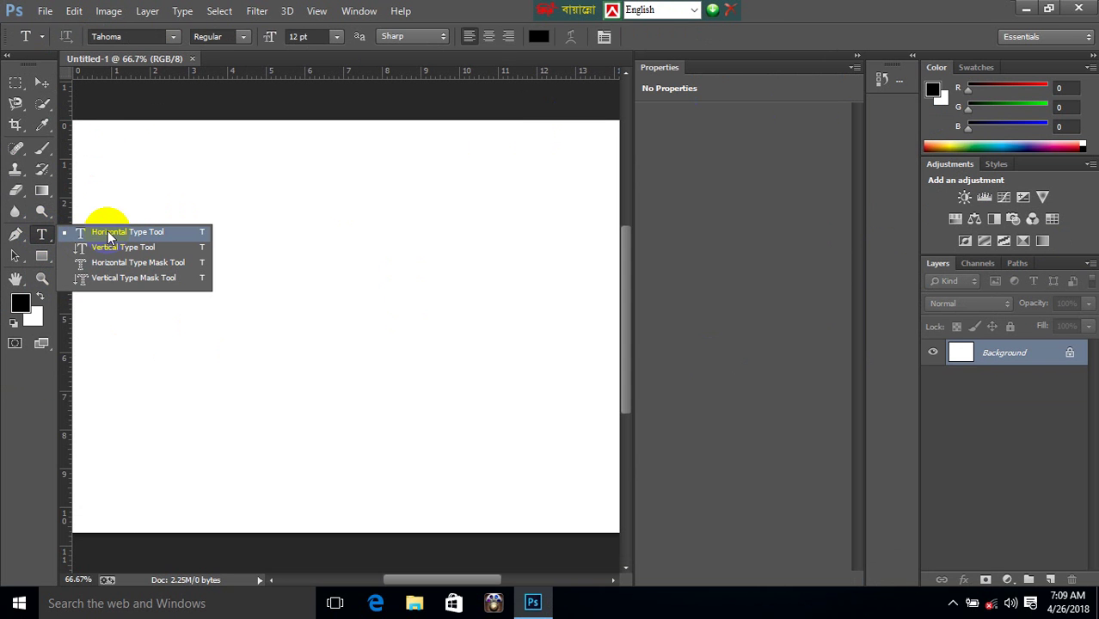
pyautogui.click(110, 232)
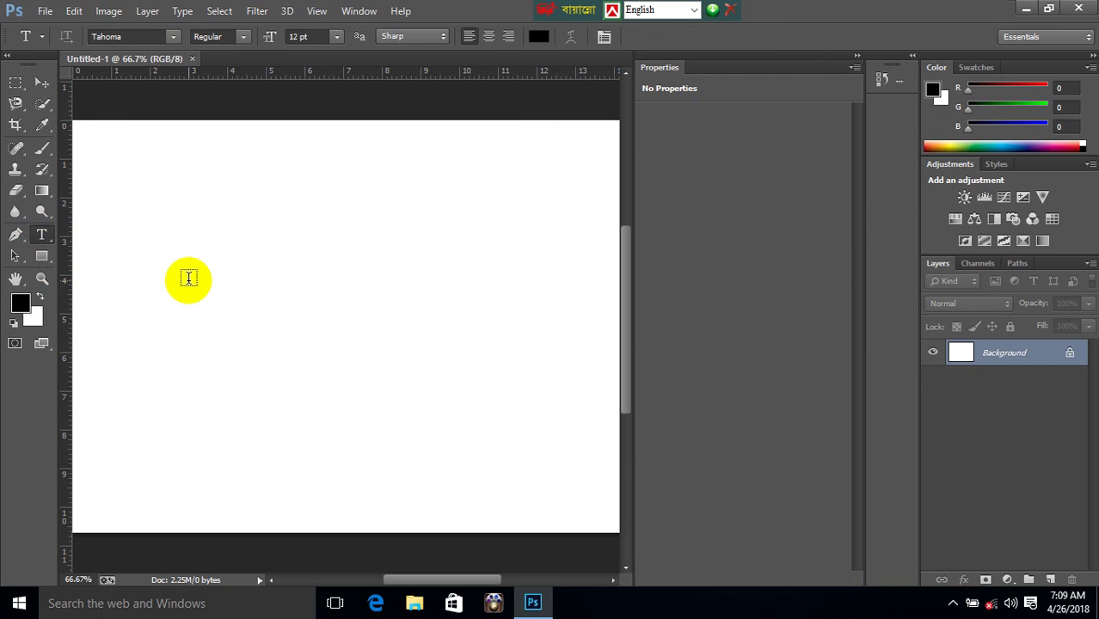
pyautogui.click(189, 279)
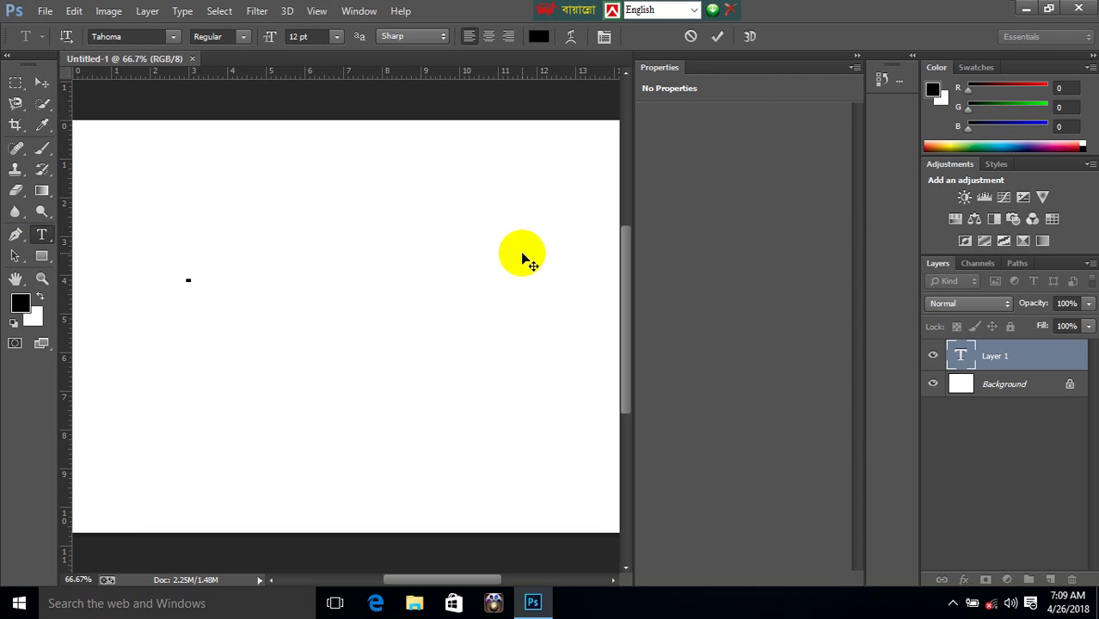
pyautogui.click(110, 36)
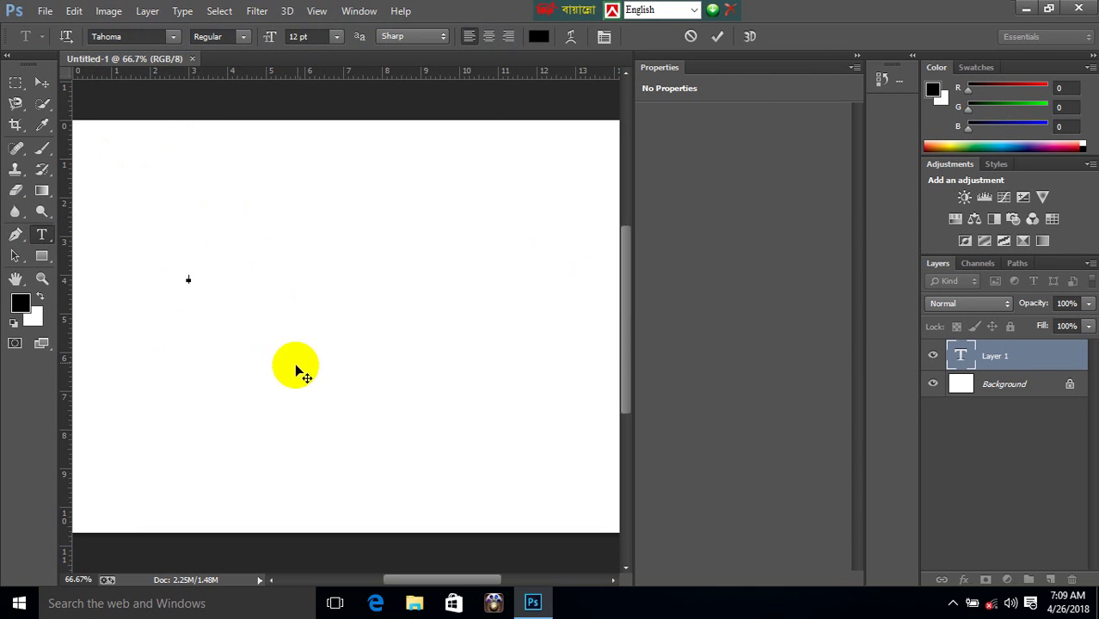
pyautogui.click(337, 37)
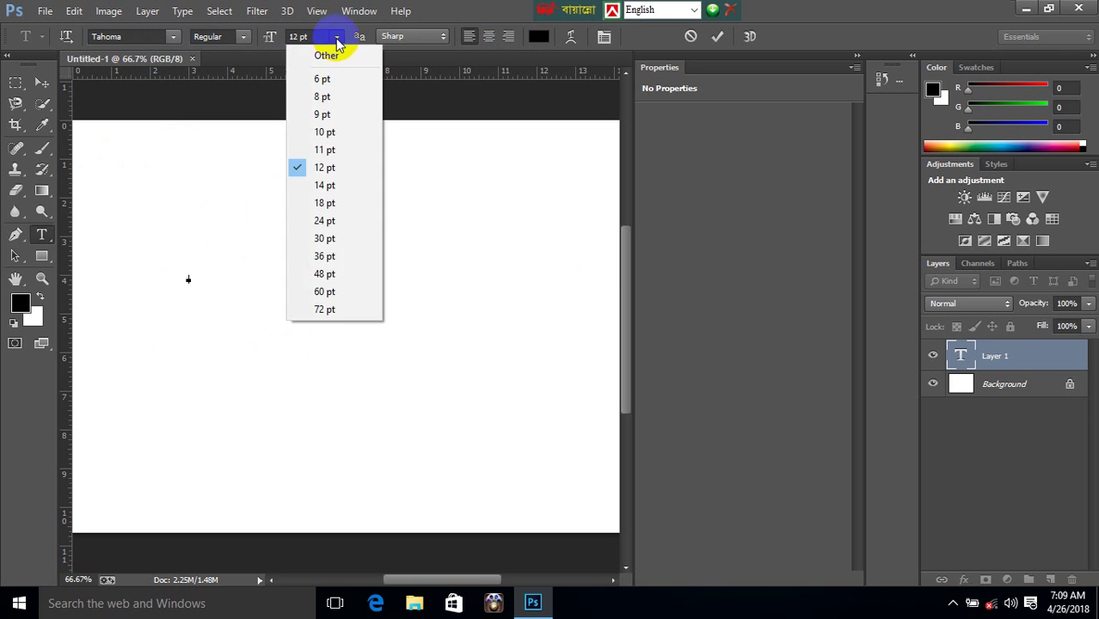
pyautogui.click(335, 273)
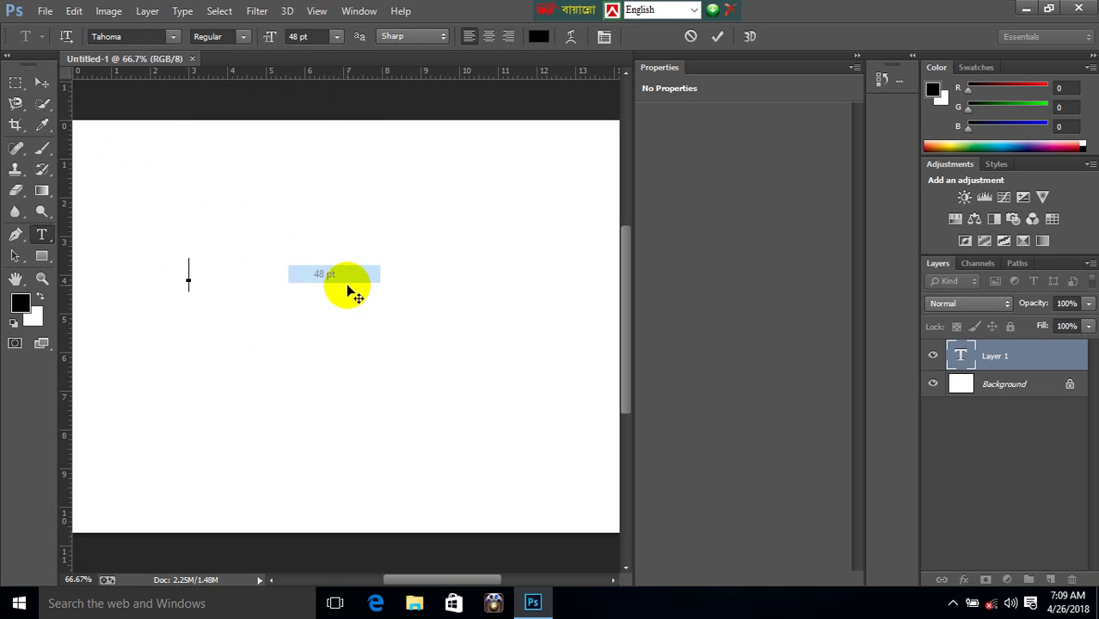
pyautogui.click(175, 37)
pyautogui.click(242, 37)
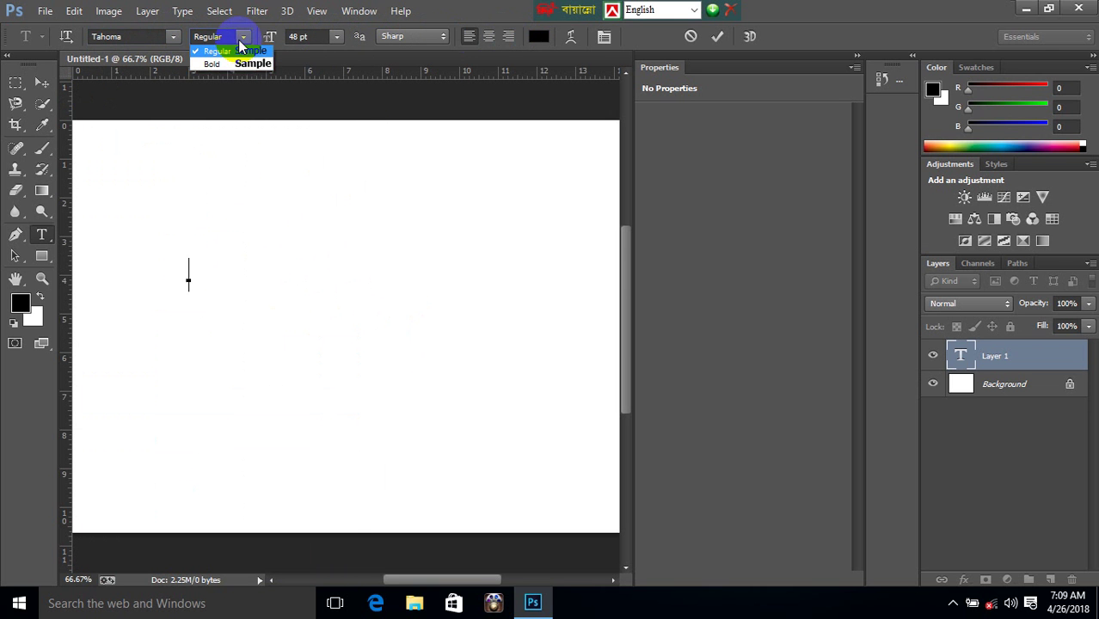
pyautogui.click(240, 49)
pyautogui.write('Sky View')
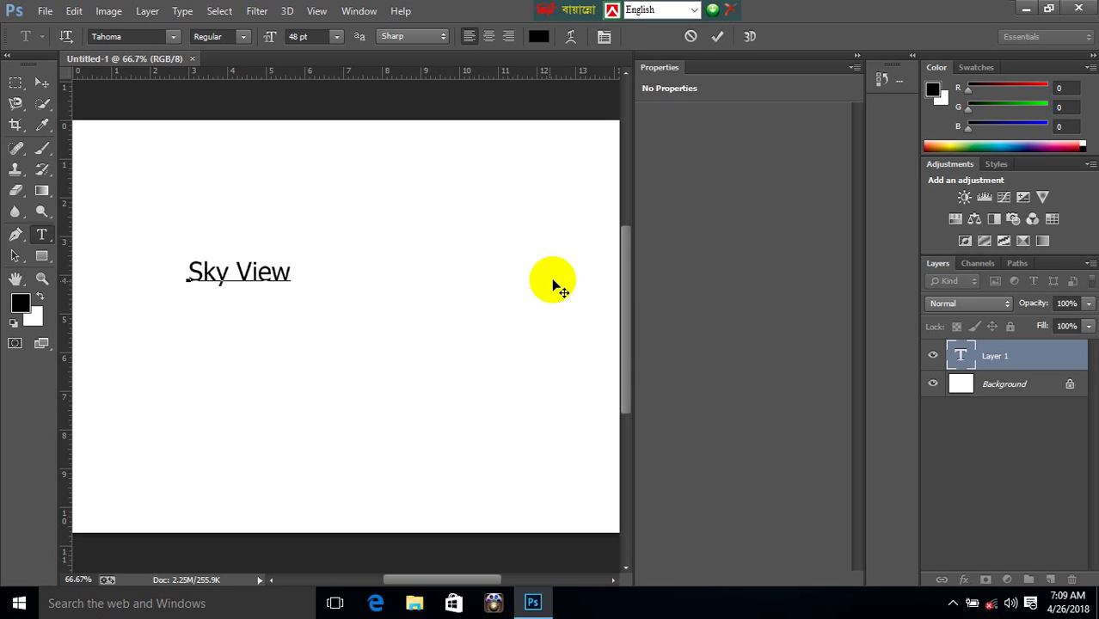
pyautogui.click(99, 38)
# Commit the Sky View text and move it slightly right and down.
pyautogui.click(40, 82)
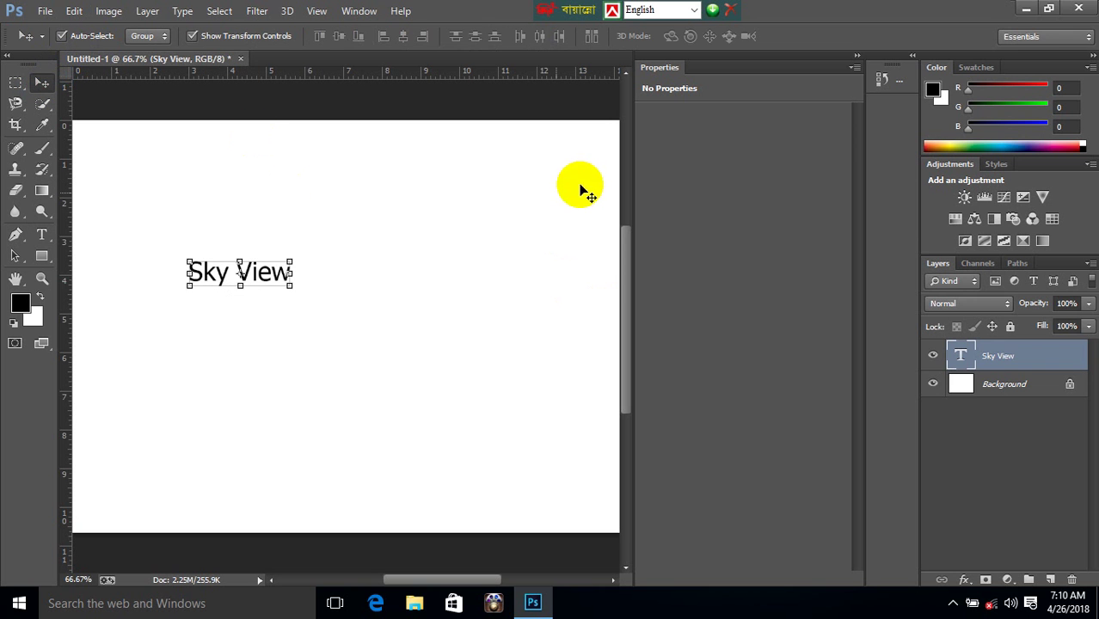
pyautogui.doubleClick(273, 274)
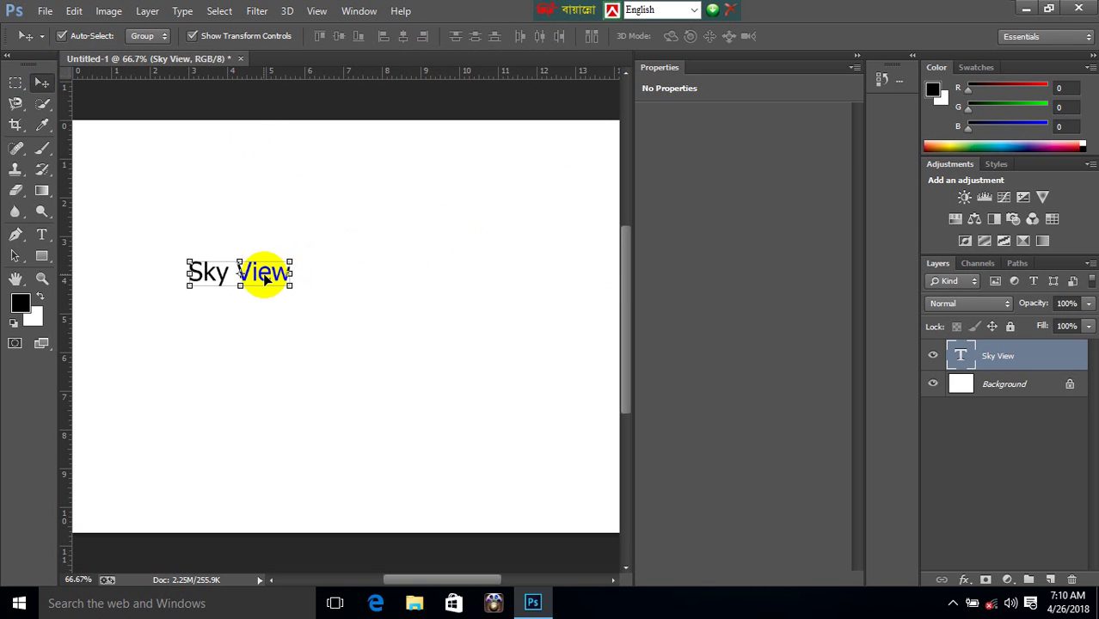
pyautogui.moveTo(264, 277); pyautogui.dragTo(337, 299)
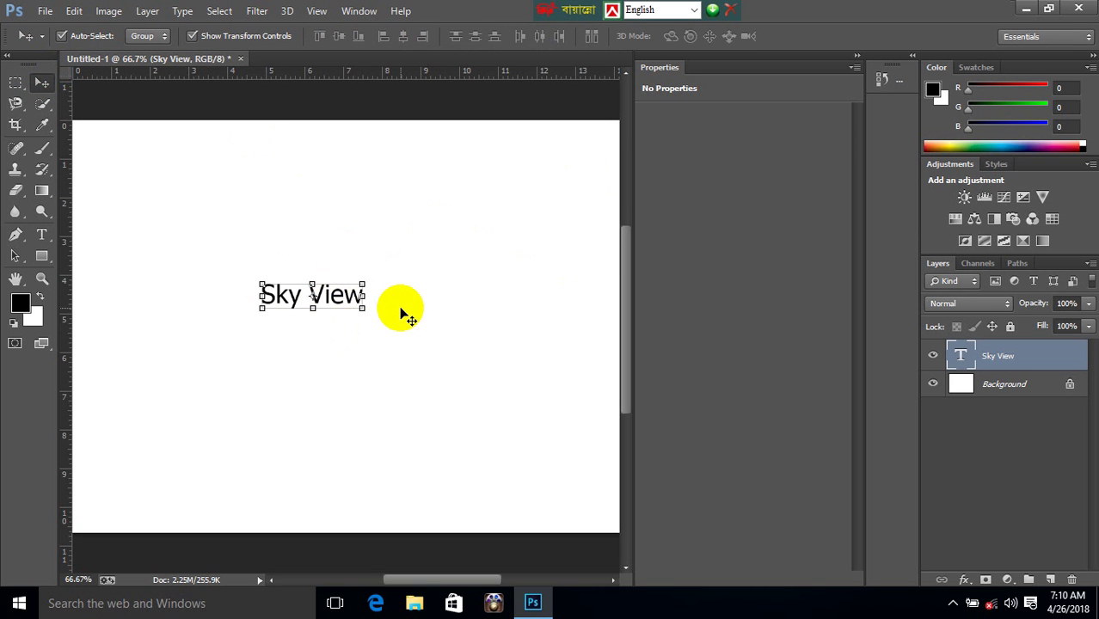
pyautogui.hotkey('ctrl', '-')
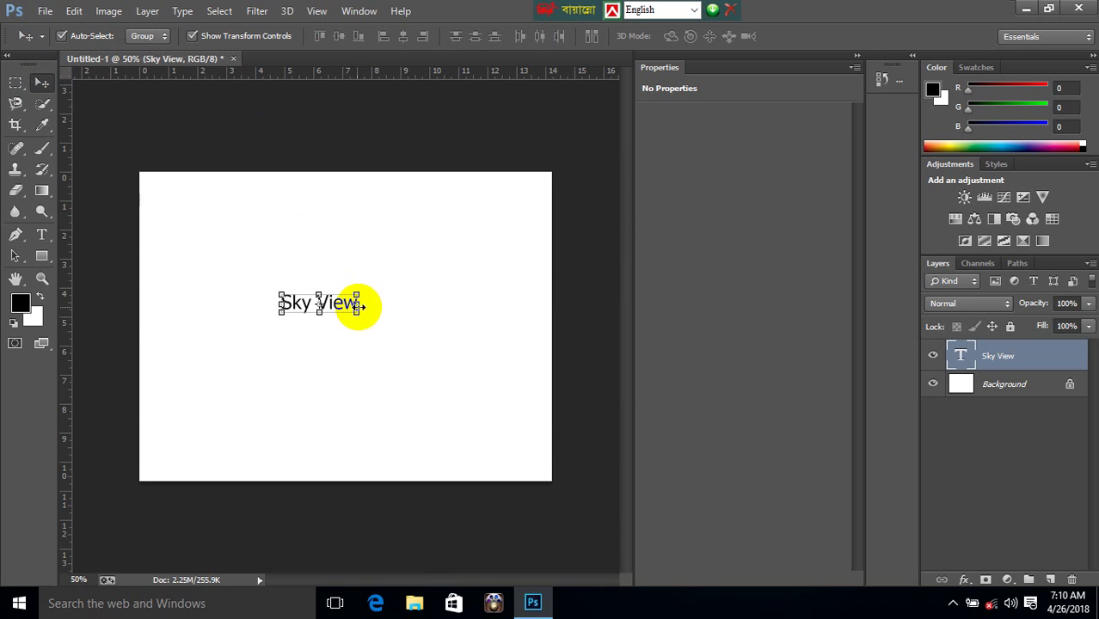
pyautogui.click(393, 267)
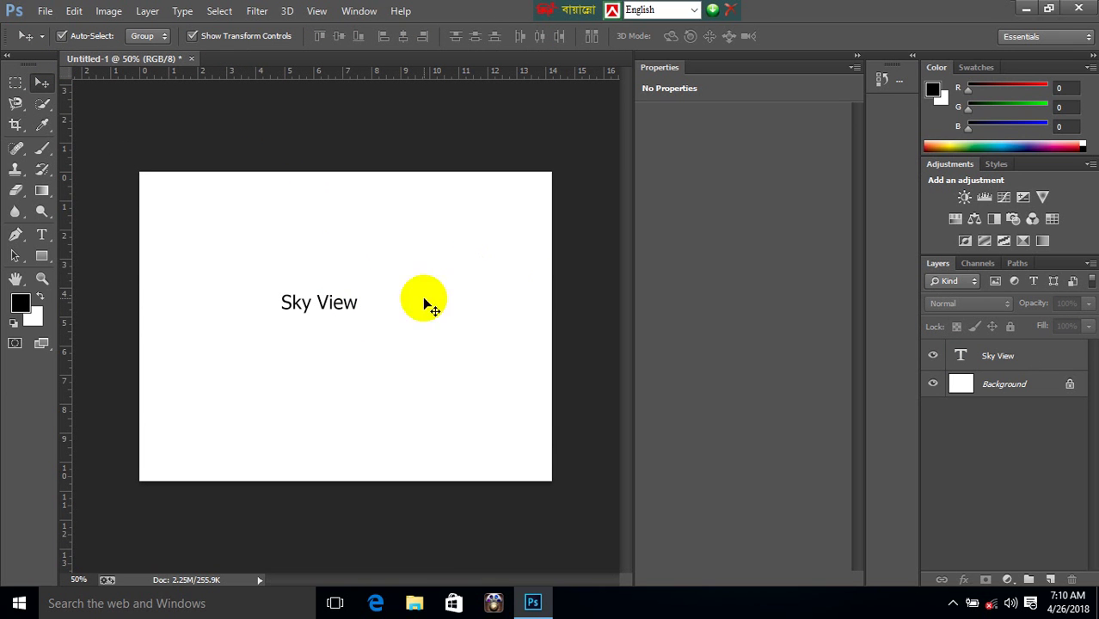
# Reselect the Sky View layer and turn off Show Transform Controls.
pyautogui.click(1024, 367)
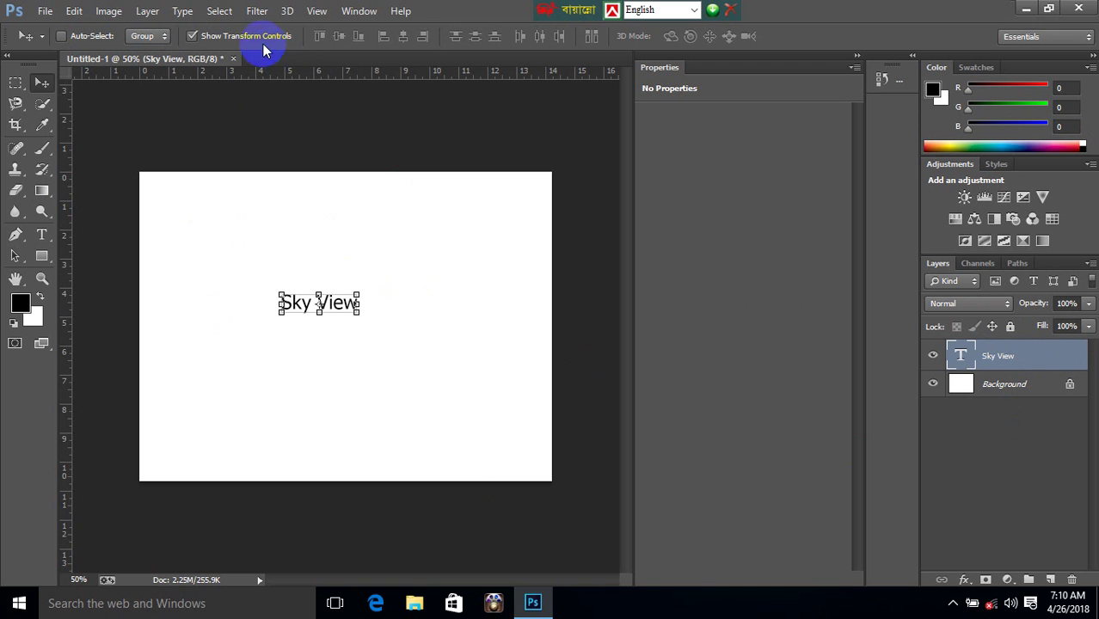
pyautogui.click(504, 330)
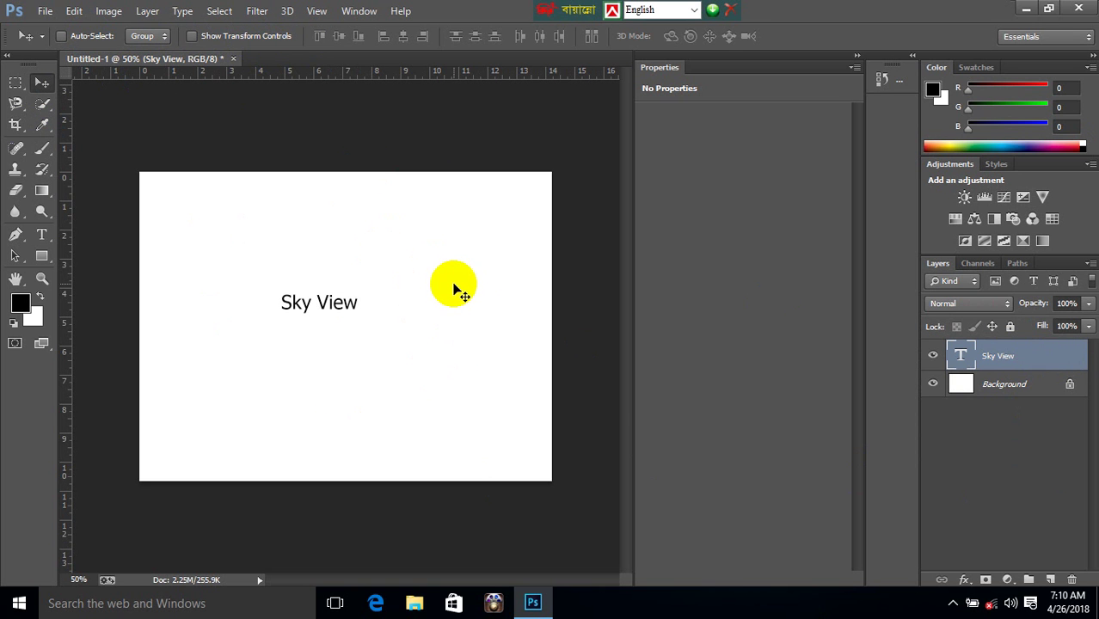
pyautogui.hotkey('ctrl', '+')
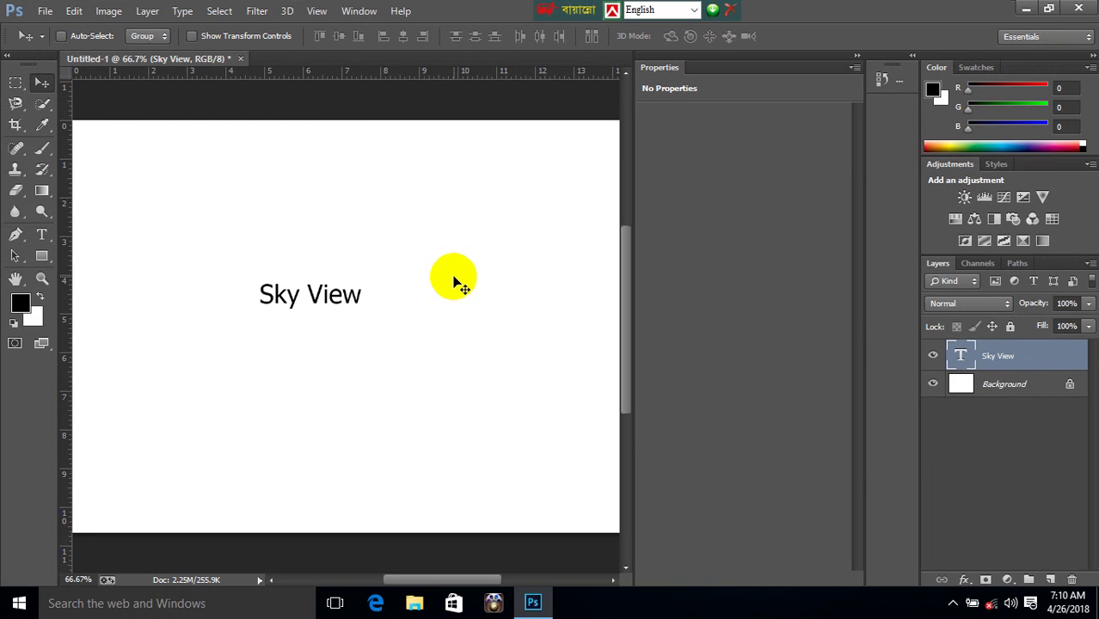
# Scale the Sky View text up to about 395% and move it near the canvas top.
pyautogui.click(258, 36)
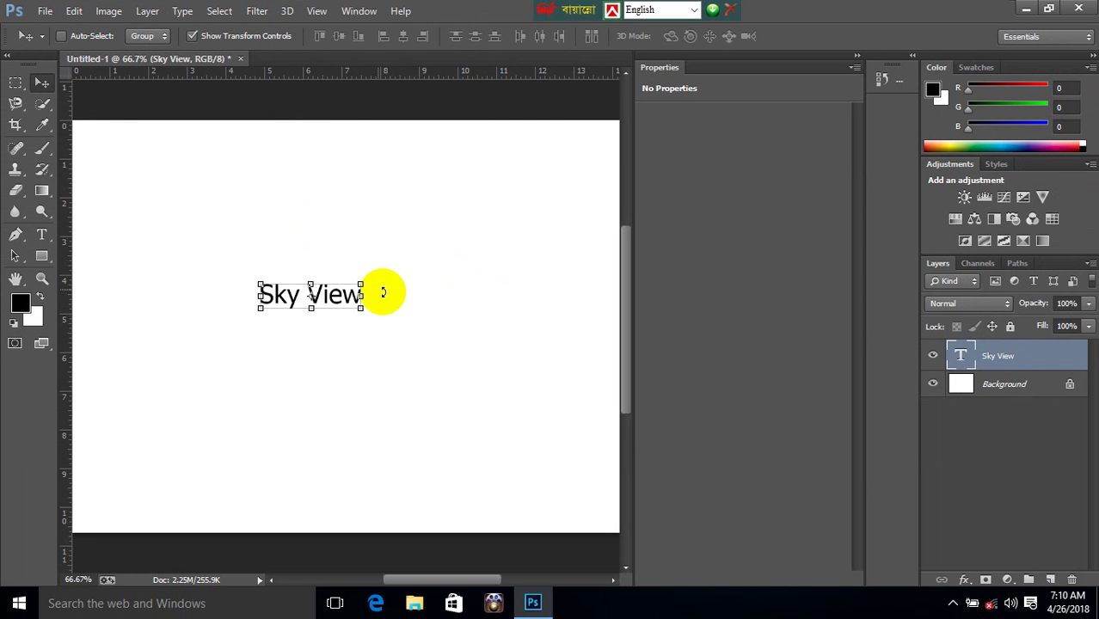
pyautogui.moveTo(361, 284); pyautogui.dragTo(510, 226)
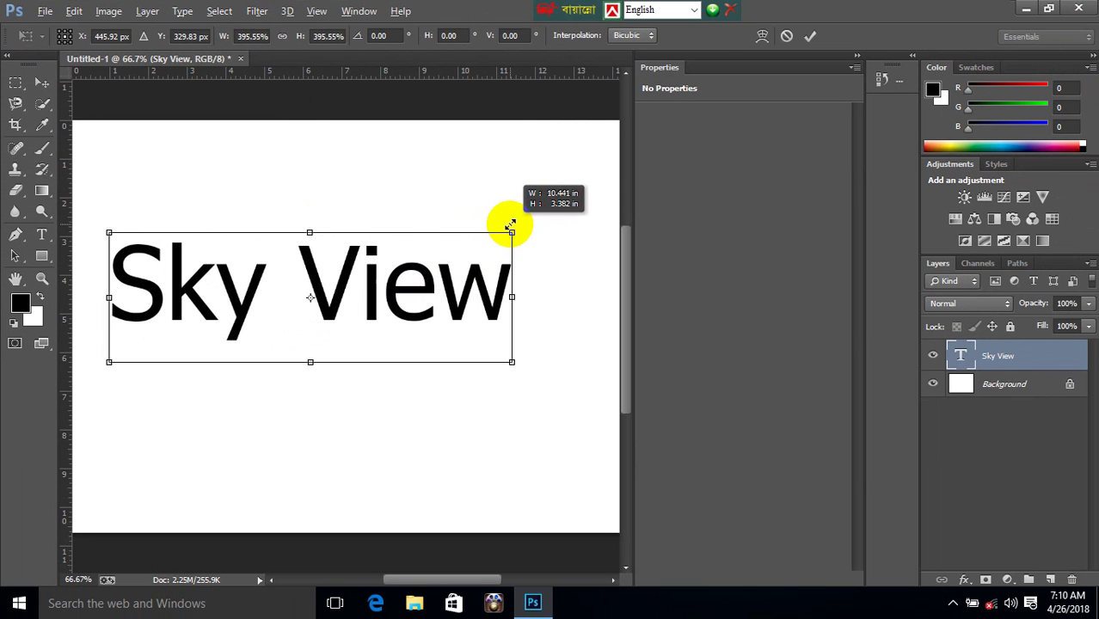
pyautogui.press('Return')
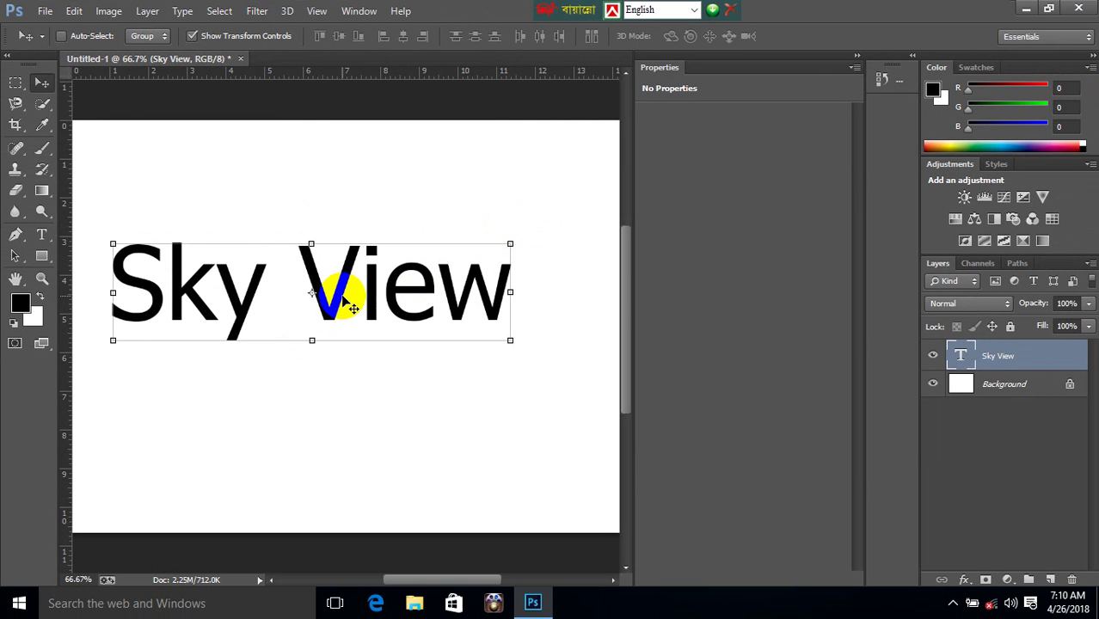
pyautogui.moveTo(352, 305); pyautogui.dragTo(378, 245)
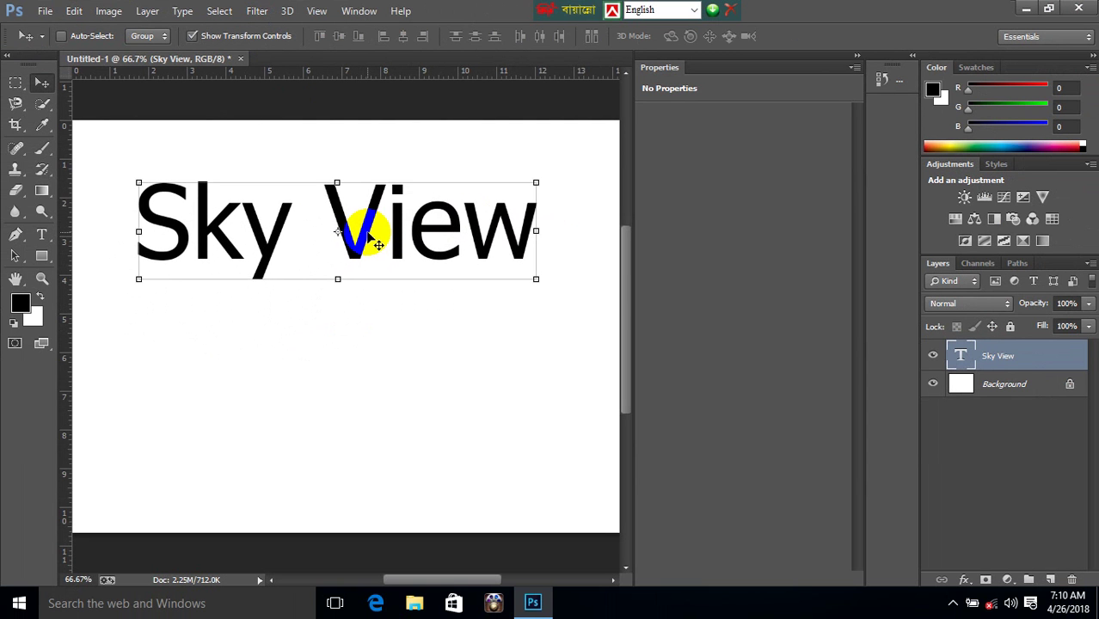
pyautogui.hotkey('ctrl', '-')
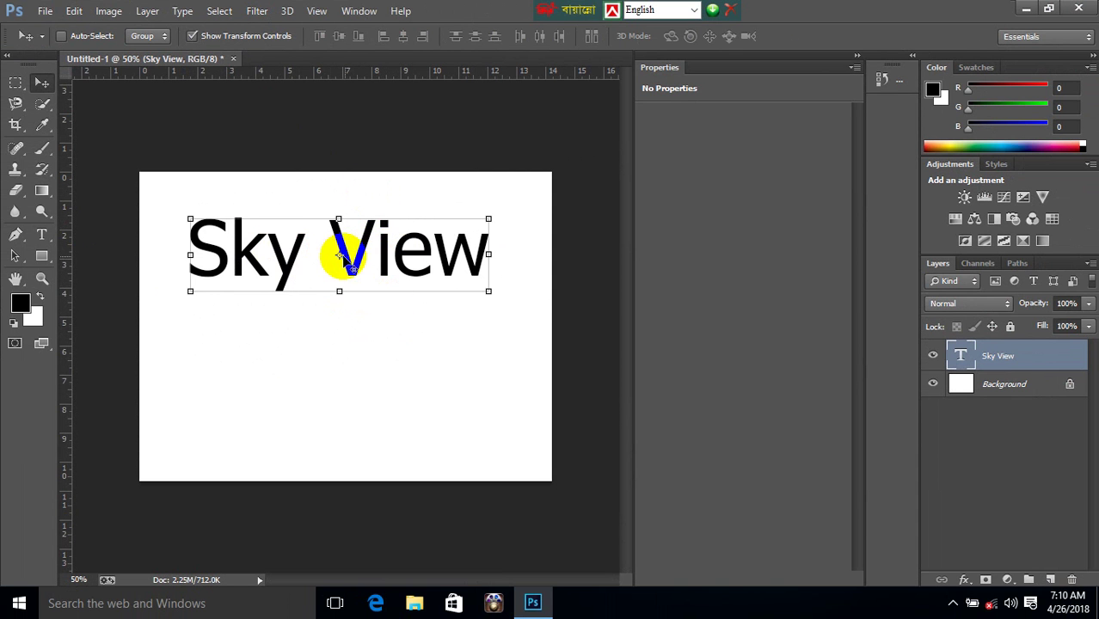
pyautogui.moveTo(352, 258); pyautogui.dragTo(381, 236)
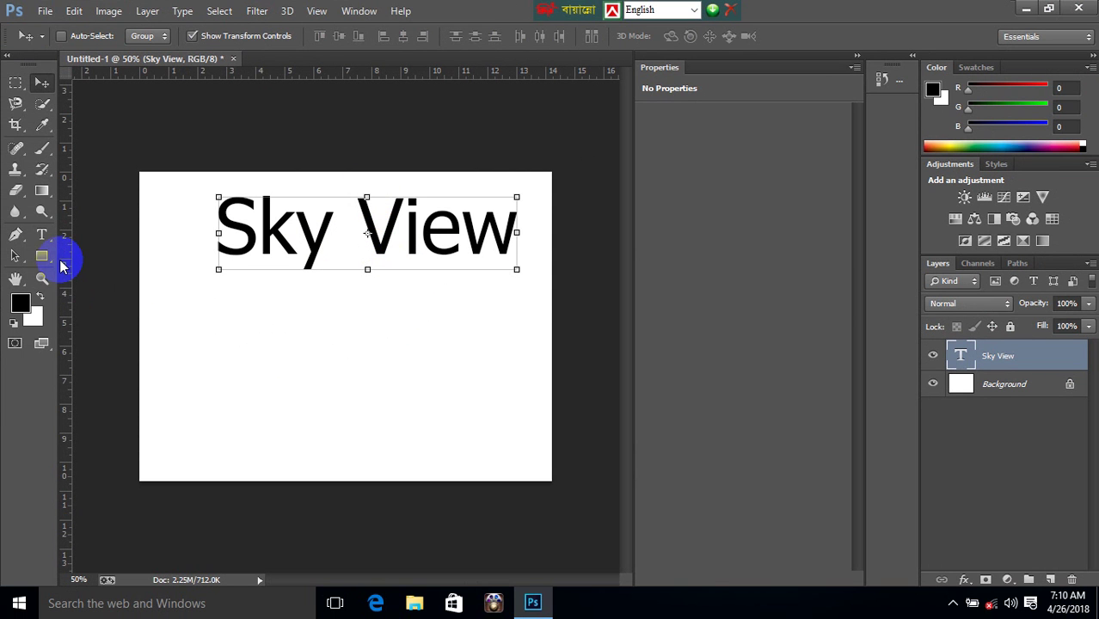
# Add a vertical SKY text layer below Sky View and enlarge it.
pyautogui.click(42, 234)
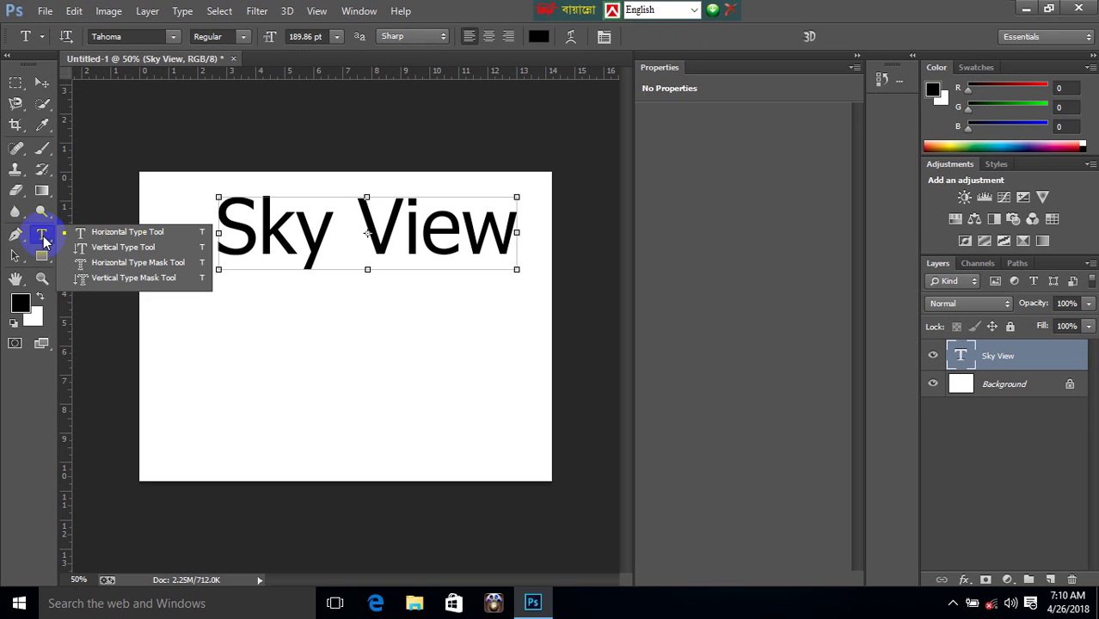
pyautogui.click(256, 352)
pyautogui.write('Sky')
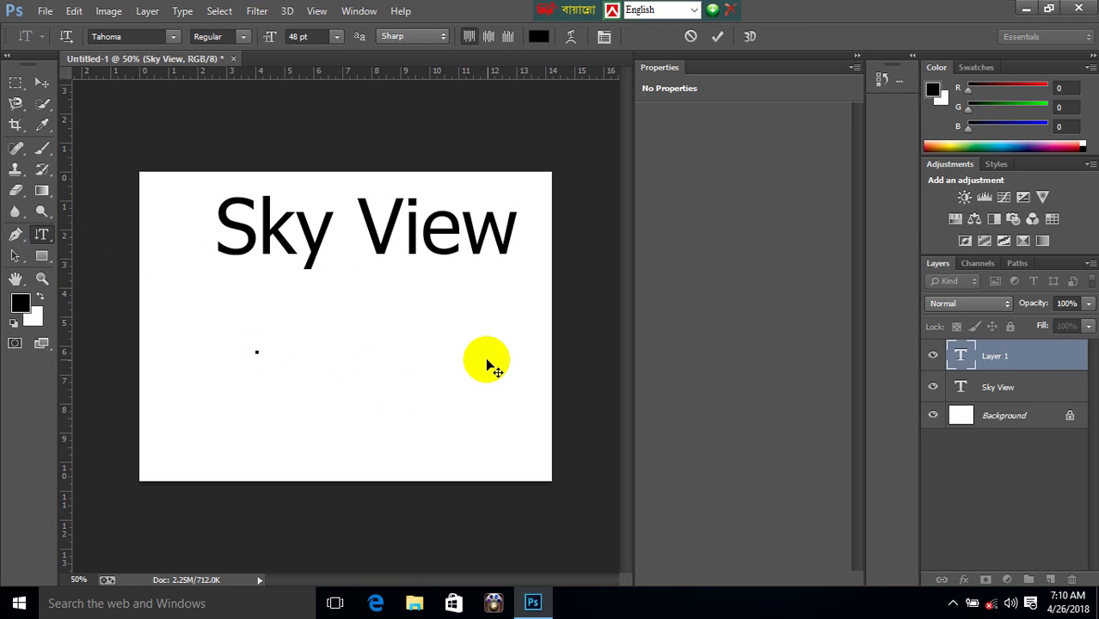
pyautogui.click(41, 81)
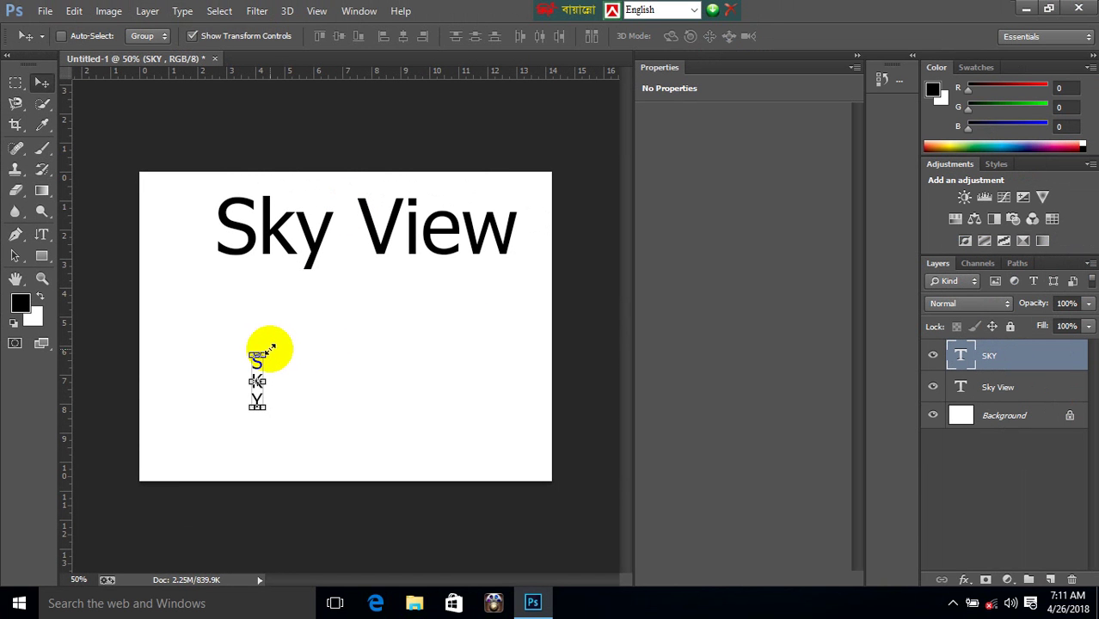
pyautogui.moveTo(265, 353); pyautogui.dragTo(341, 306)
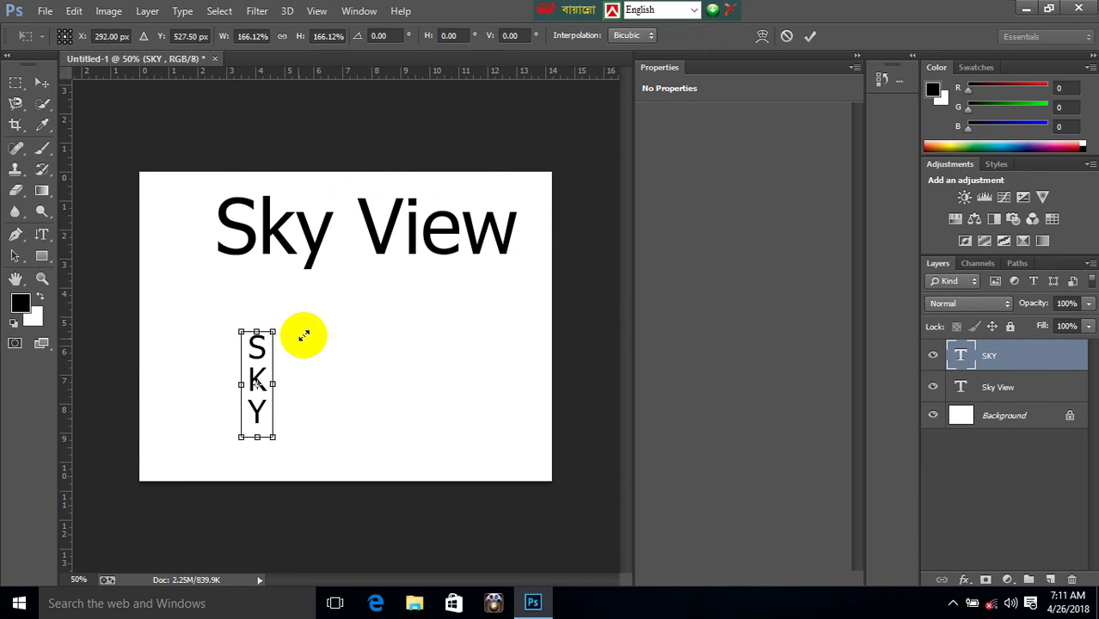
pyautogui.press('Return')
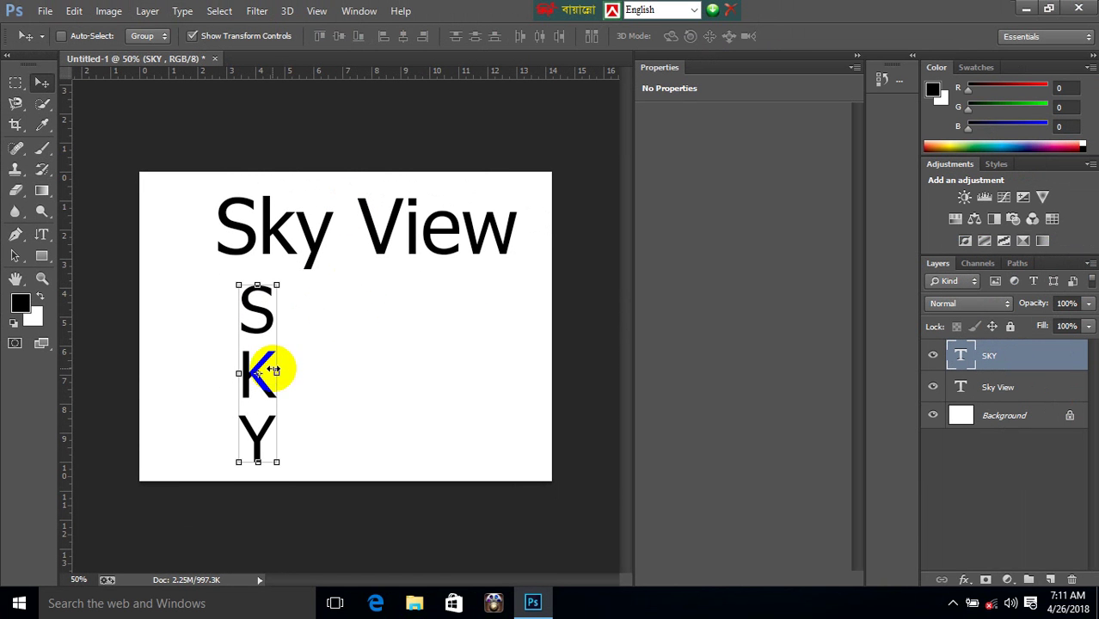
# Move the vertical SKY text further left with Free Transform and apply the transformation.
pyautogui.hotkey('ctrl', 't')
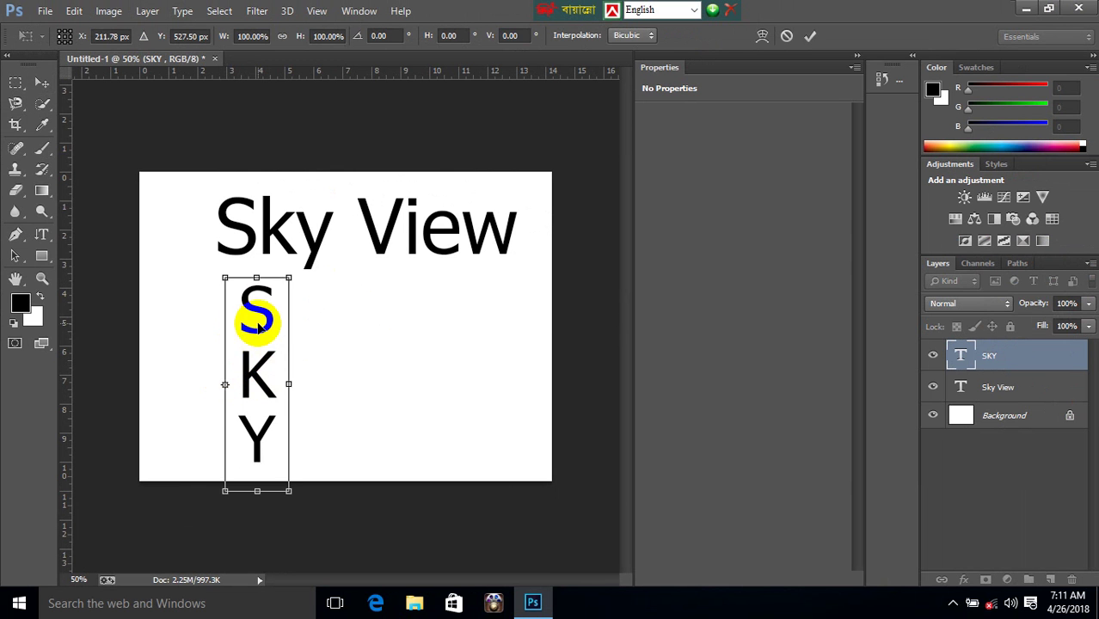
pyautogui.moveTo(258, 315)
pyautogui.mouseDown()
pyautogui.moveTo(222, 335)
pyautogui.moveTo(194, 314)
pyautogui.mouseUp()
pyautogui.click(41, 233)
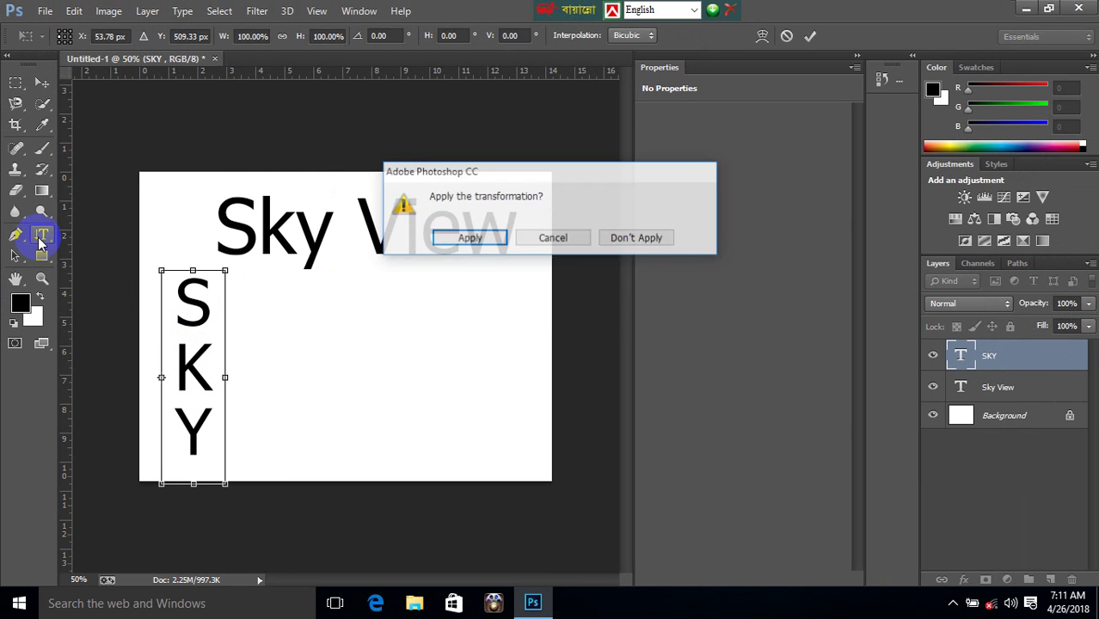
pyautogui.click(470, 238)
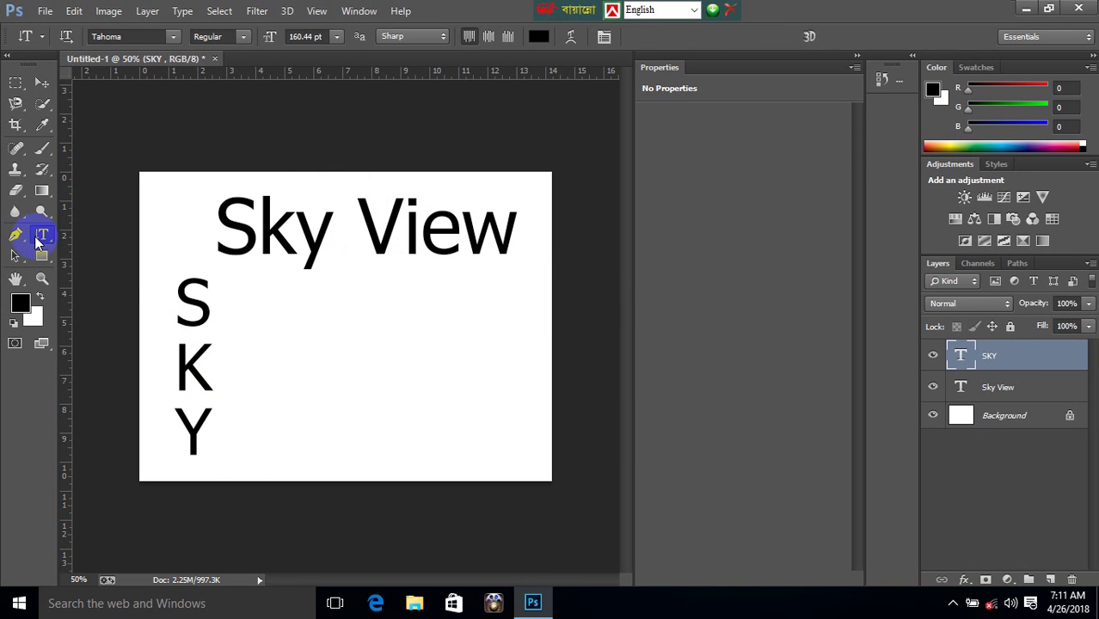
pyautogui.moveTo(41, 241)
pyautogui.mouseDown()
pyautogui.moveTo(158, 251)
pyautogui.moveTo(162, 266)
pyautogui.mouseUp()
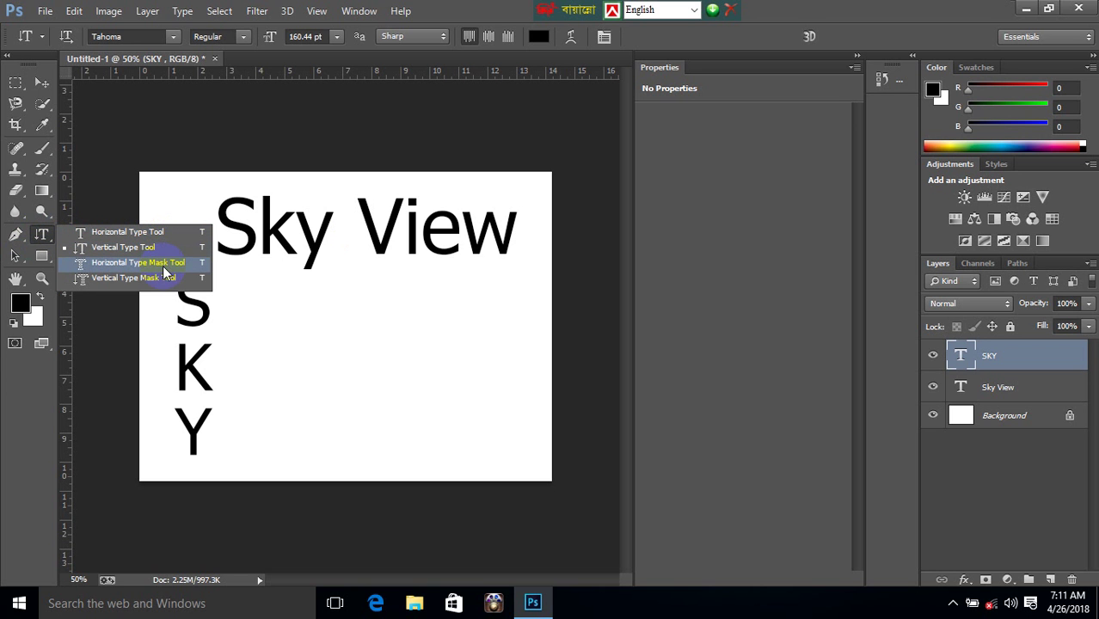
pyautogui.moveTo(200, 265); pyautogui.dragTo(155, 249)
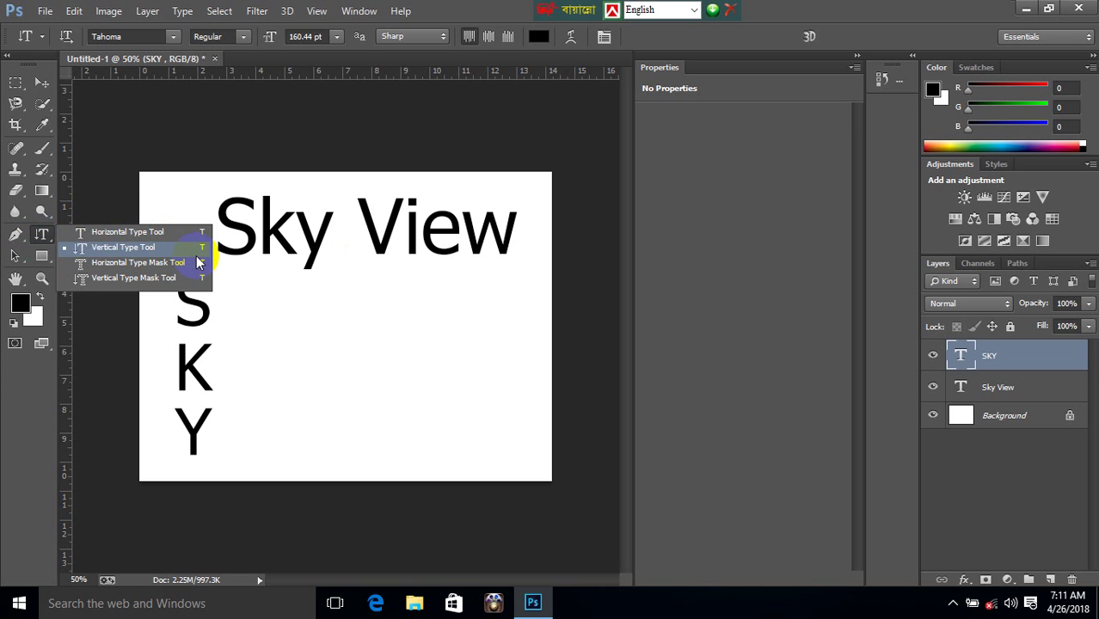
pyautogui.click(42, 81)
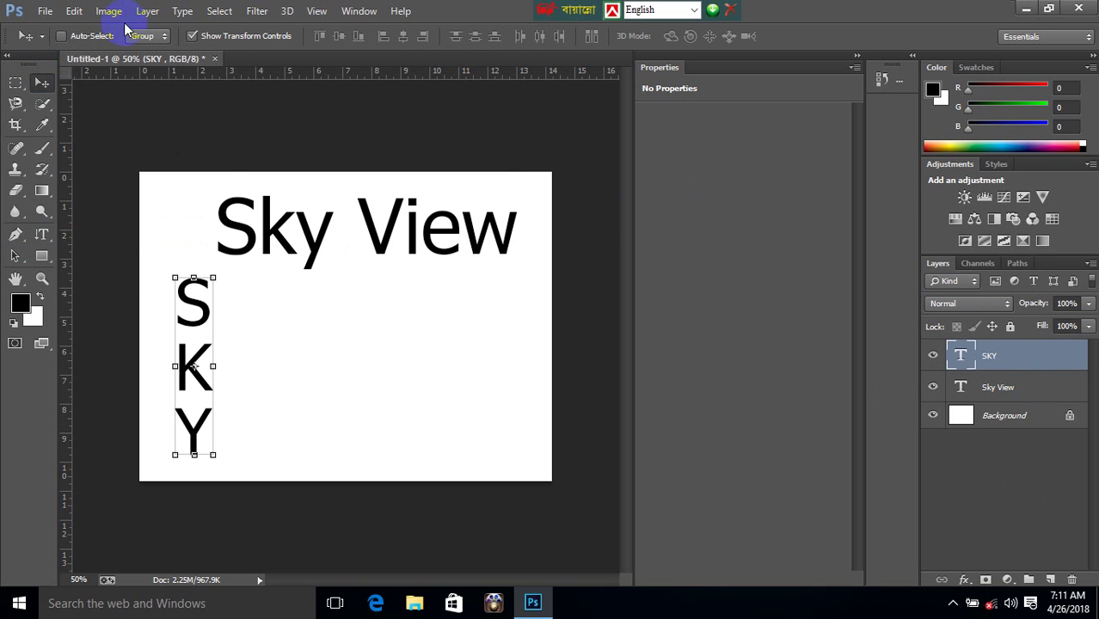
# Open the fashion-3293945_1920 (1) portrait image.
pyautogui.click(45, 11)
pyautogui.click(71, 58)
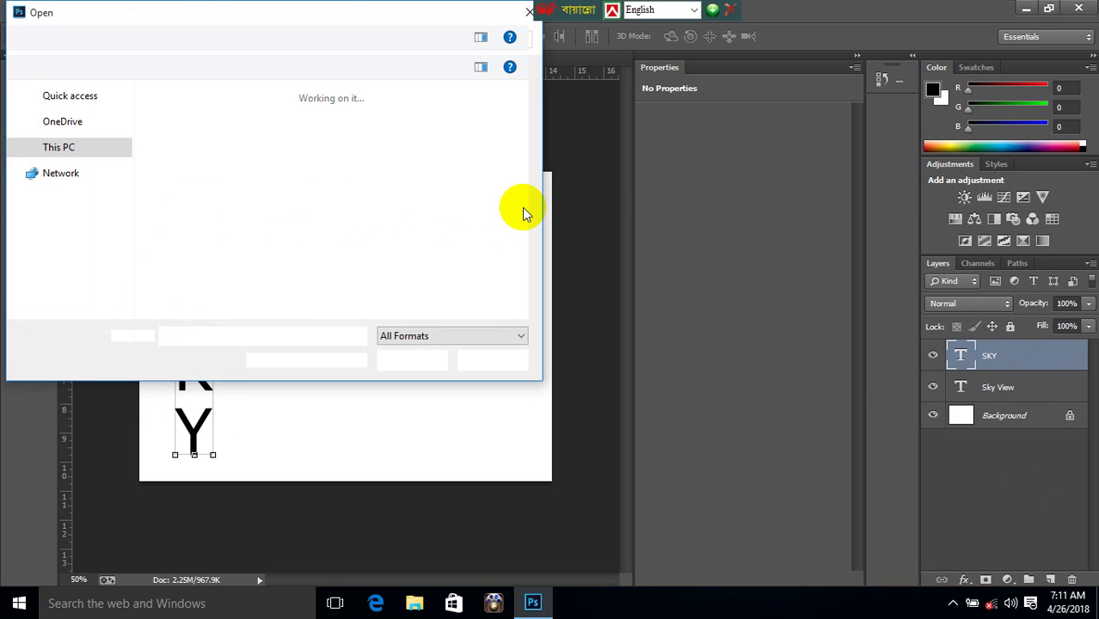
pyautogui.click(395, 141)
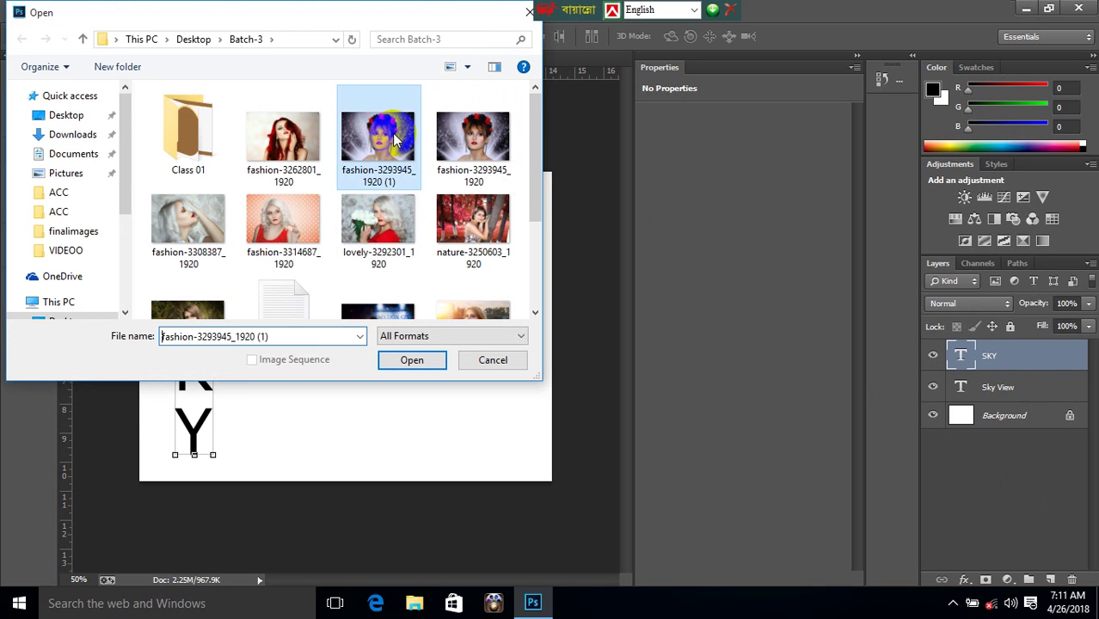
pyautogui.click(424, 361)
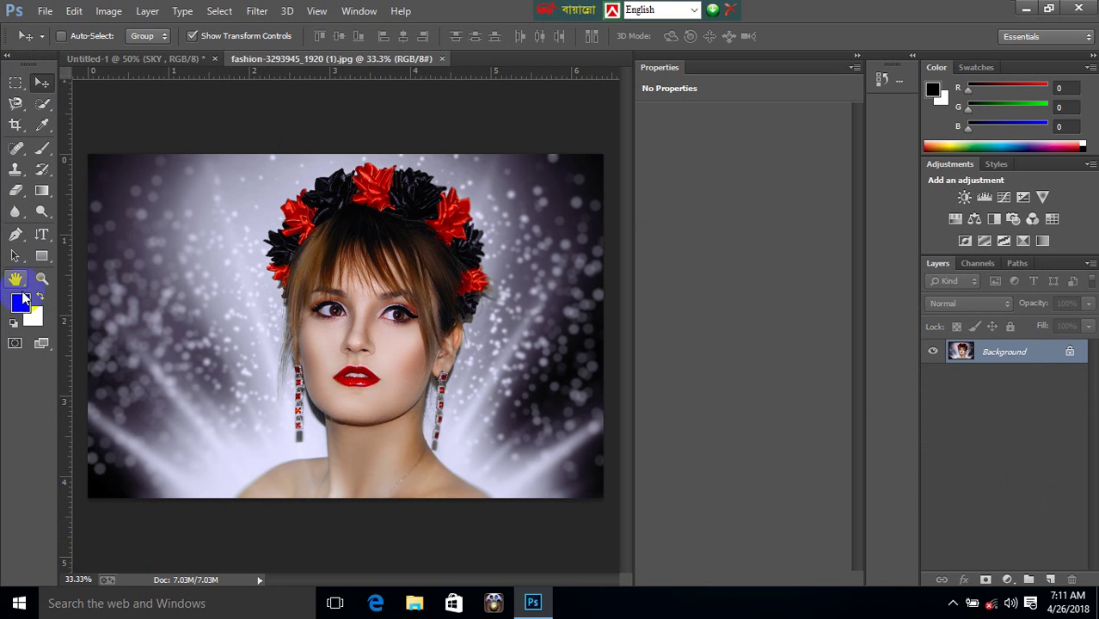
# Start a horizontal type mask on the portrait and type the mask letters.
pyautogui.click(40, 234)
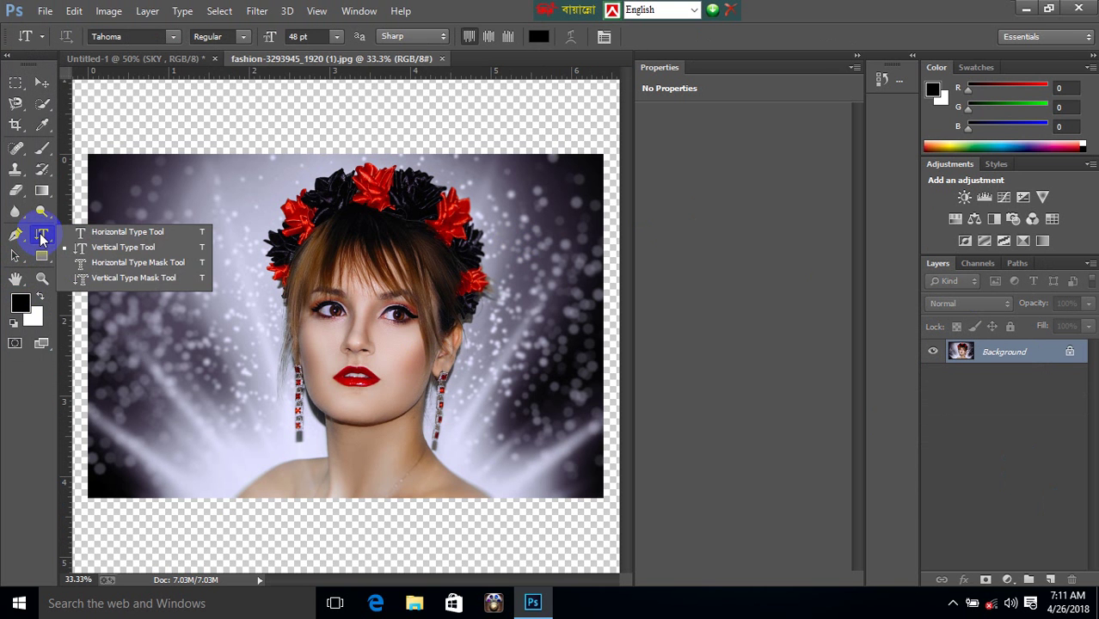
pyautogui.click(129, 265)
pyautogui.click(189, 328)
pyautogui.write('SKY VE')
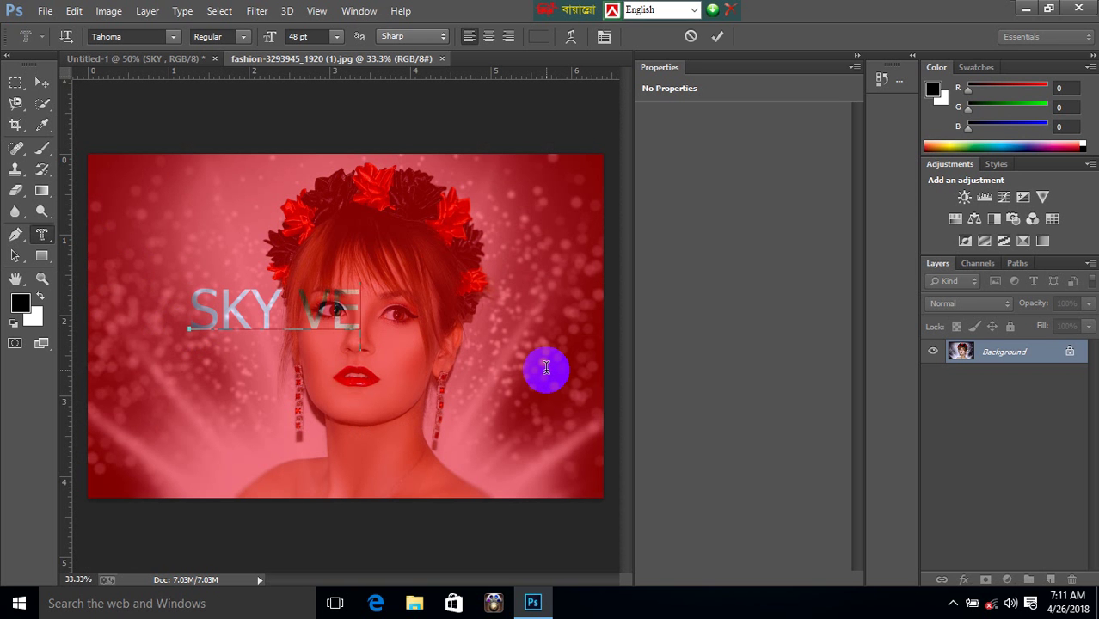
pyautogui.write('LS')
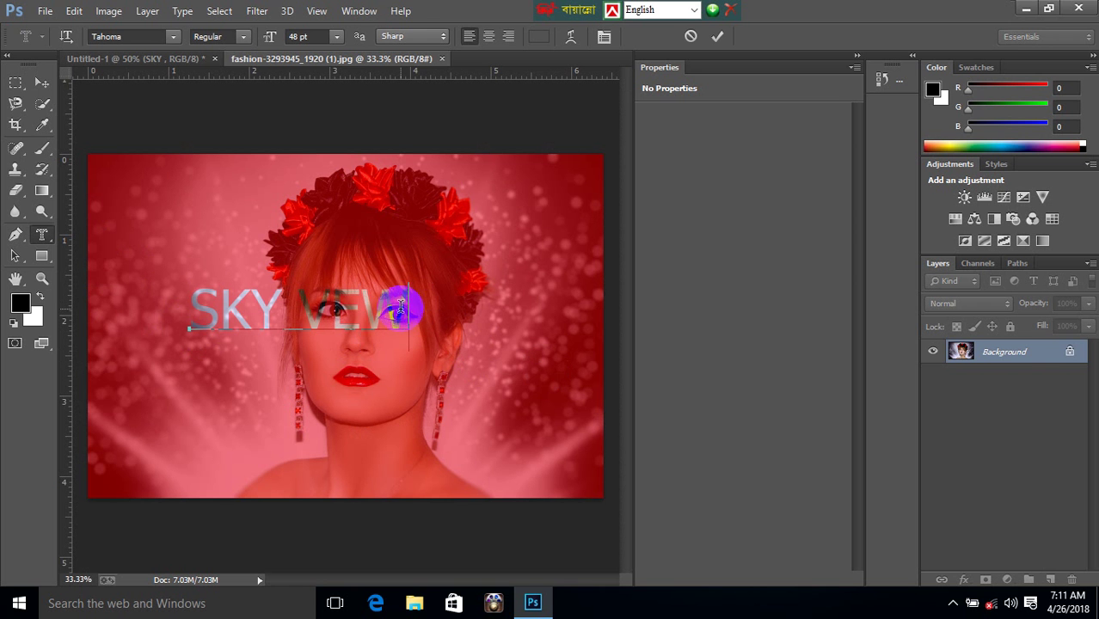
# Style the mask text Bold, Terminal, 100 pt and commit it as a selection.
pyautogui.moveTo(405, 314); pyautogui.dragTo(157, 307)
pyautogui.click(243, 37)
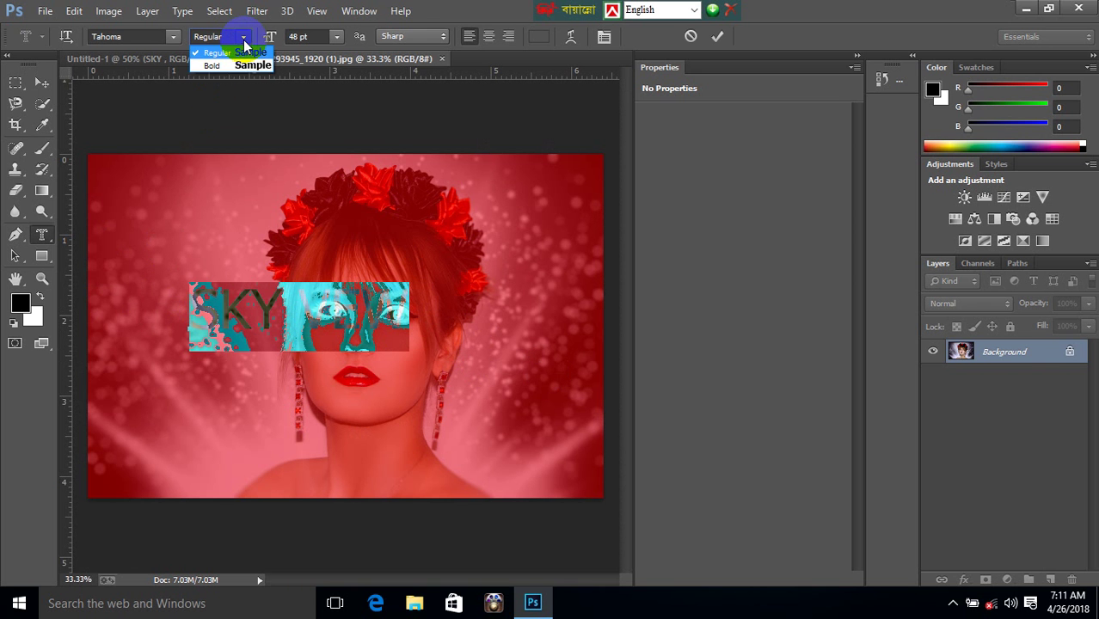
pyautogui.click(239, 66)
pyautogui.click(169, 37)
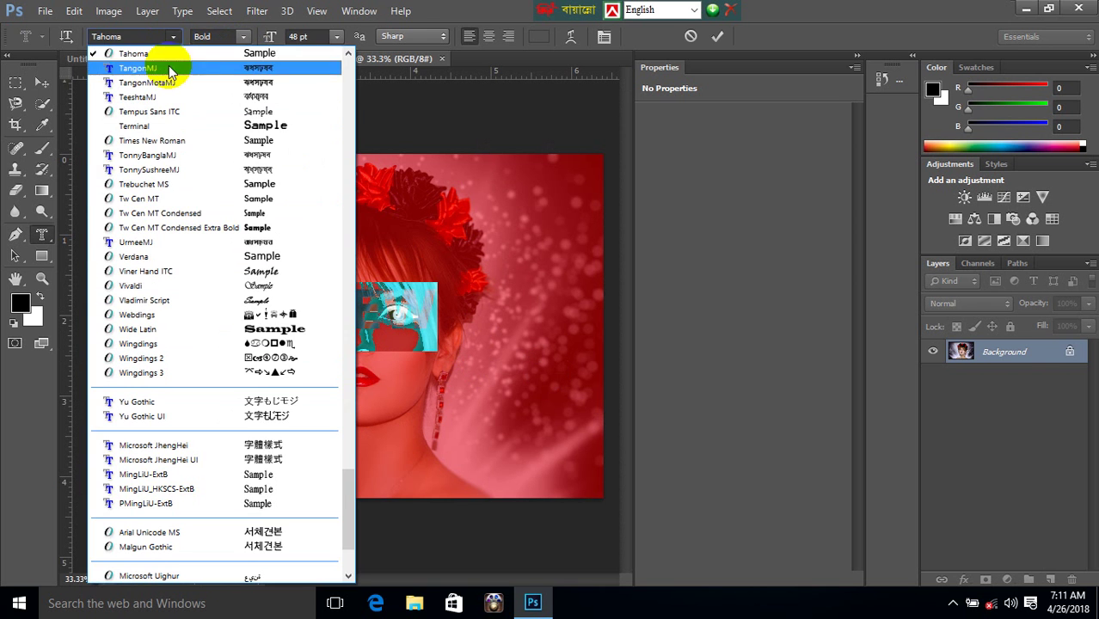
pyautogui.click(275, 126)
pyautogui.click(297, 37)
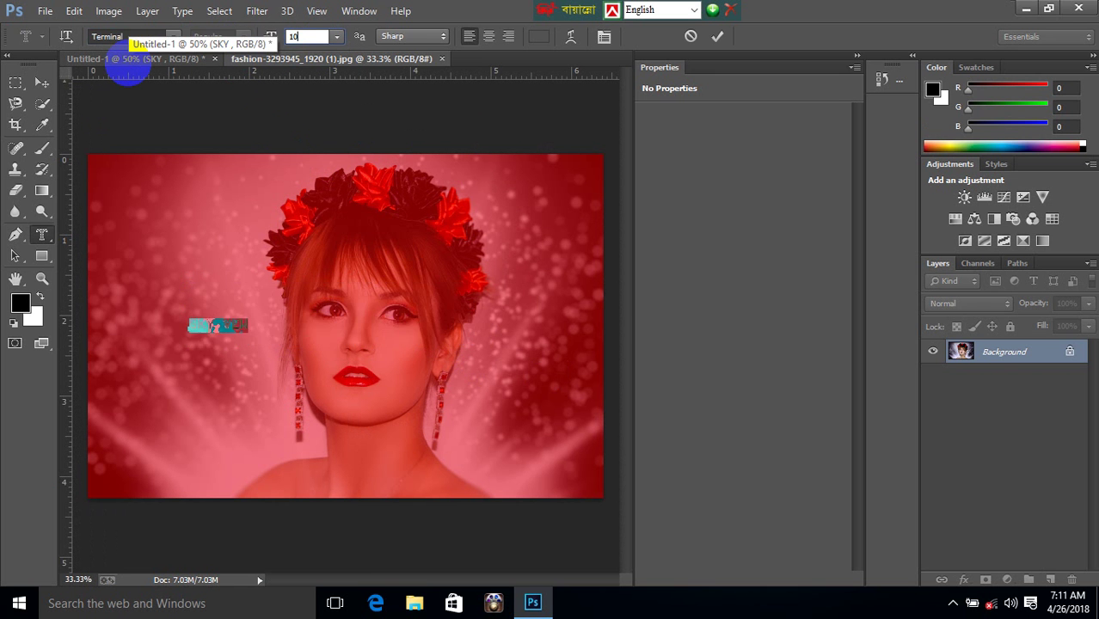
pyautogui.write('100')
pyautogui.click(42, 82)
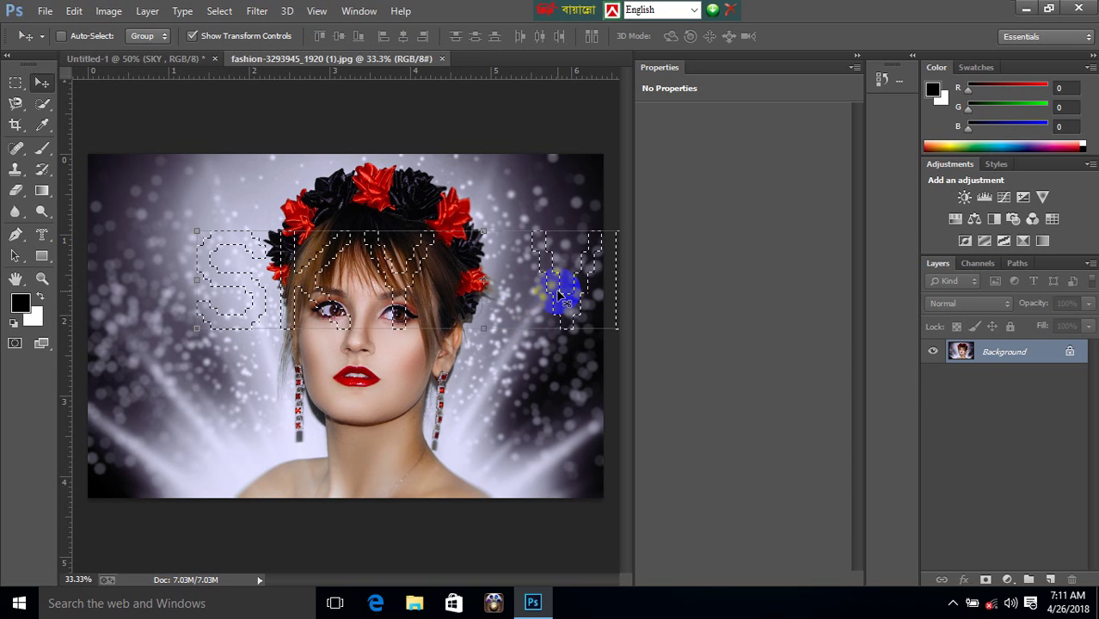
# Copy the photo-filled SKY V letter cutout onto the Untitled-1 canvas.
pyautogui.moveTo(559, 294)
pyautogui.mouseDown()
pyautogui.moveTo(326, 64)
pyautogui.moveTo(801, 271)
pyautogui.moveTo(870, 263)
pyautogui.moveTo(597, 177)
pyautogui.mouseUp()
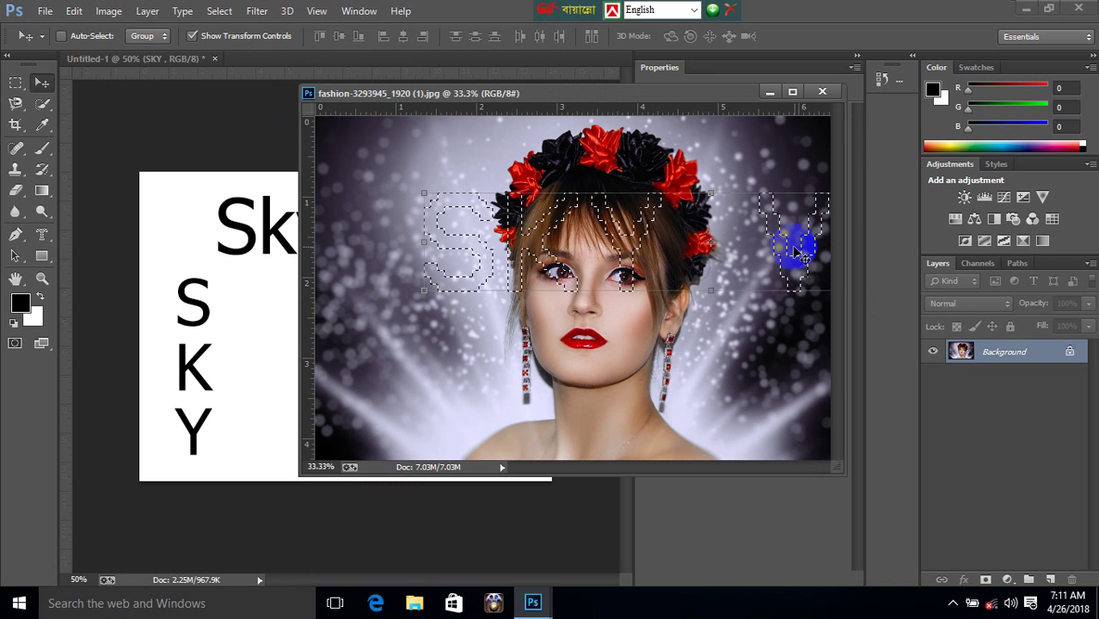
pyautogui.click(535, 237)
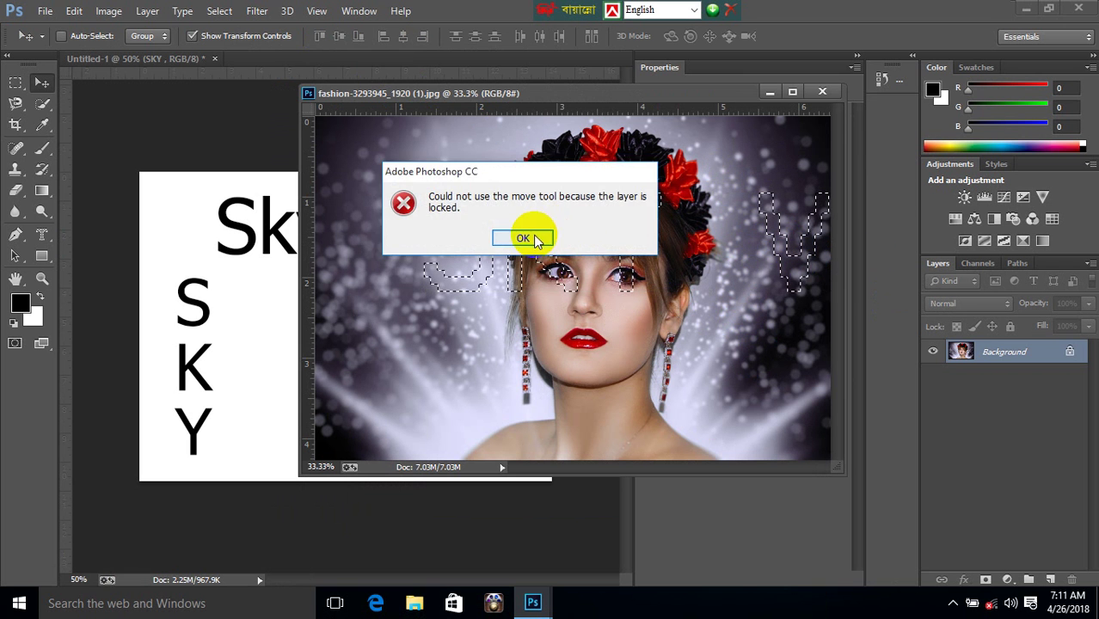
pyautogui.moveTo(709, 307)
pyautogui.mouseDown()
pyautogui.moveTo(291, 362)
pyautogui.moveTo(254, 344)
pyautogui.moveTo(523, 321)
pyautogui.mouseUp()
# Shrink the copied letters to about half size and place them beside the vertical SKY.
pyautogui.click(770, 91)
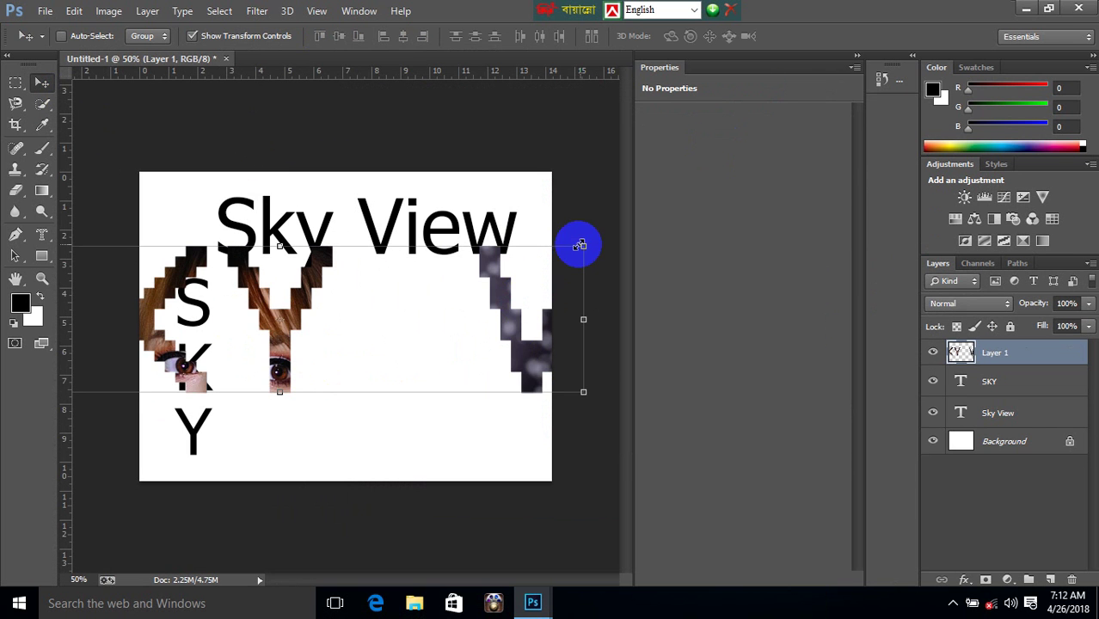
pyautogui.moveTo(584, 245); pyautogui.dragTo(427, 320)
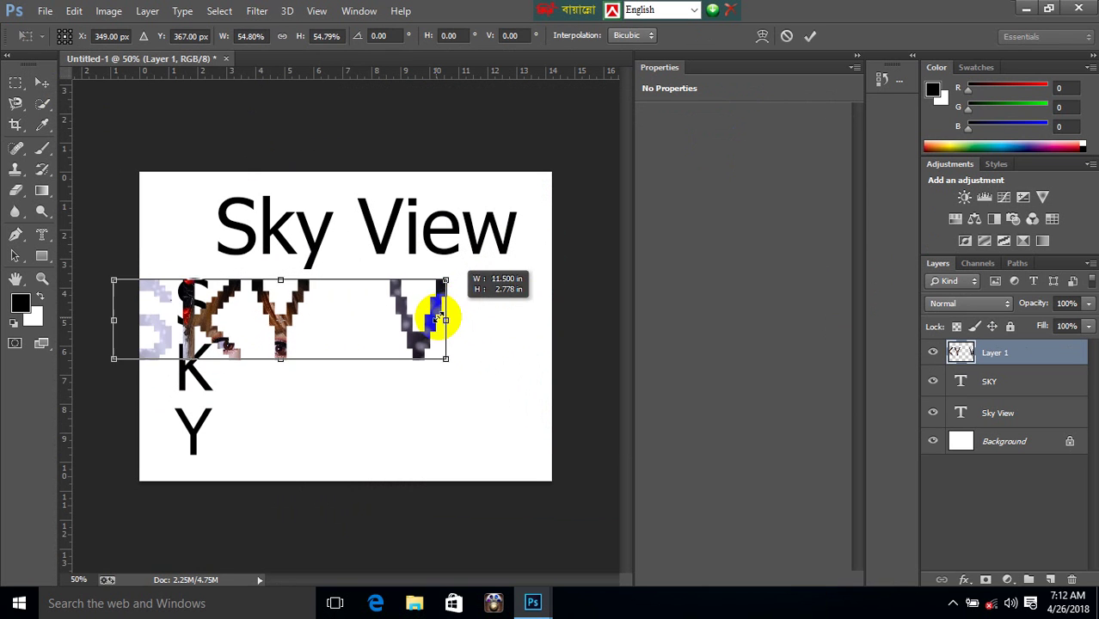
pyautogui.press('Return')
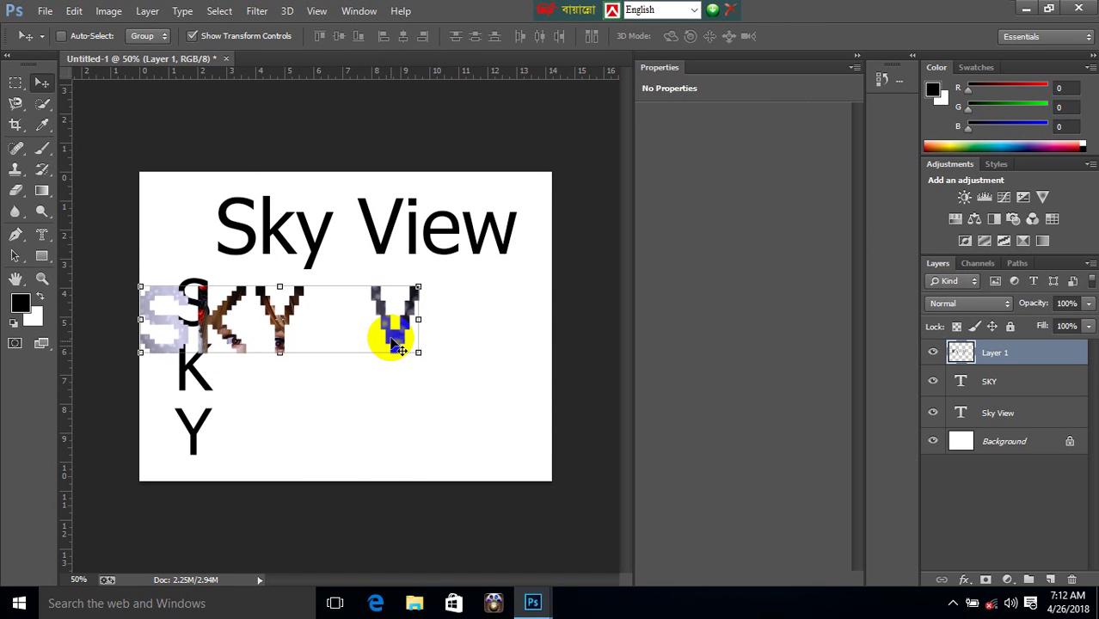
pyautogui.moveTo(448, 349); pyautogui.dragTo(475, 343)
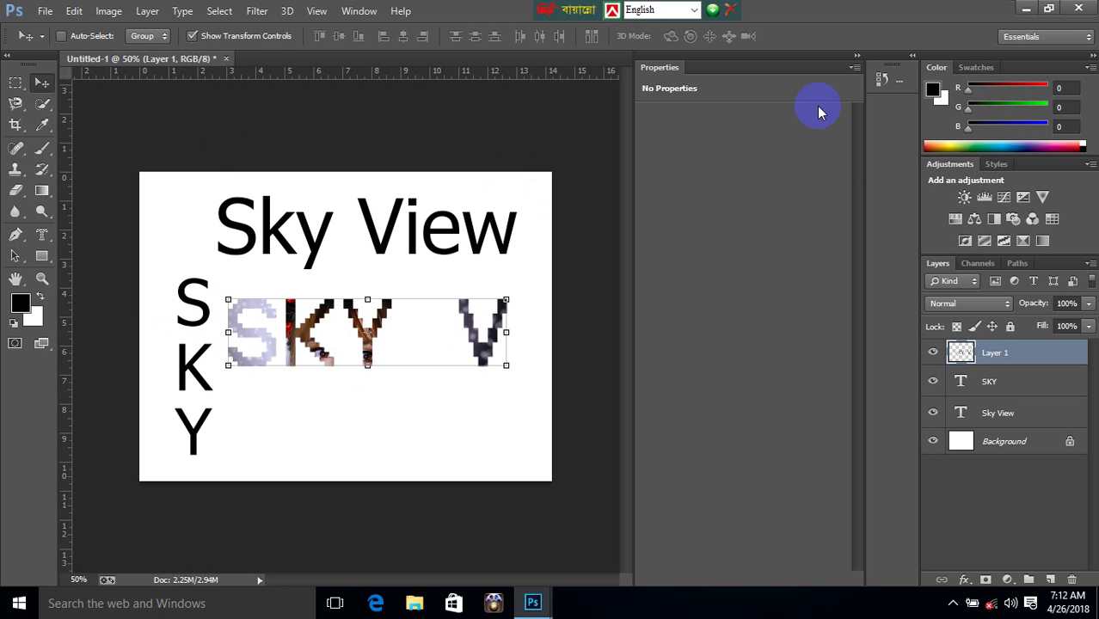
# Rearrange the Photoshop and document windows, then close Untitled-1.
pyautogui.click(1049, 8)
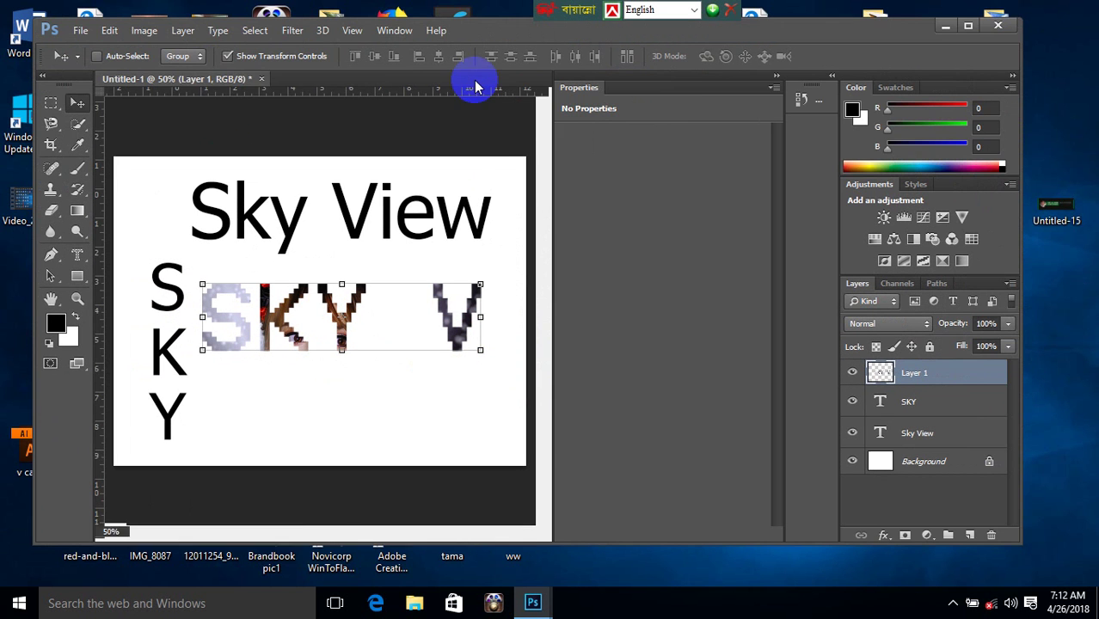
pyautogui.click(968, 26)
pyautogui.moveTo(181, 50); pyautogui.dragTo(204, 127)
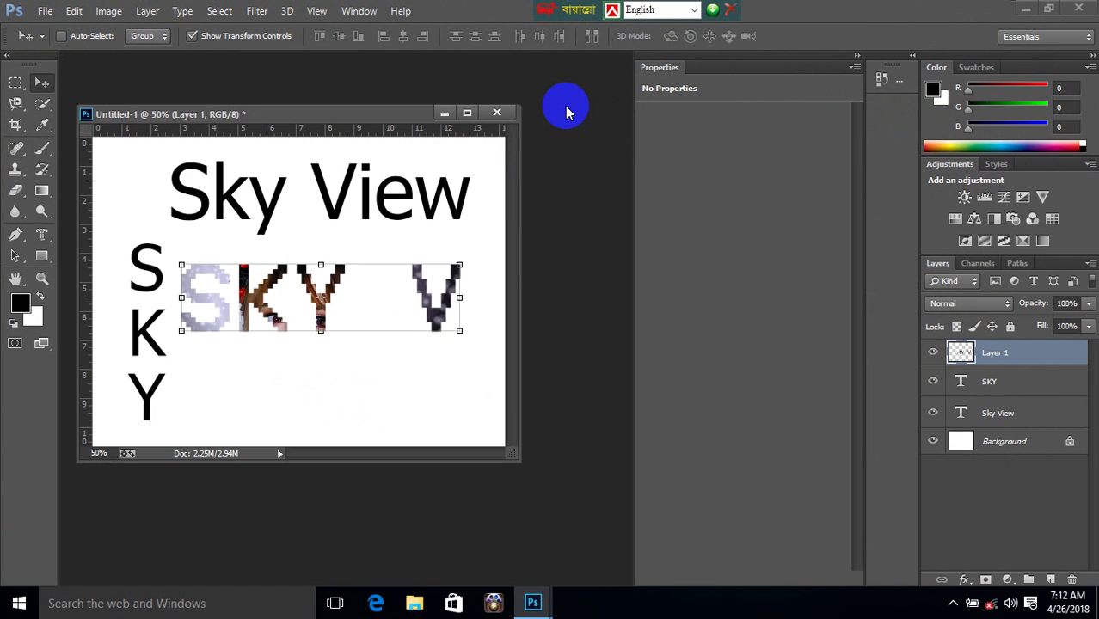
pyautogui.moveTo(363, 116); pyautogui.dragTo(461, 140)
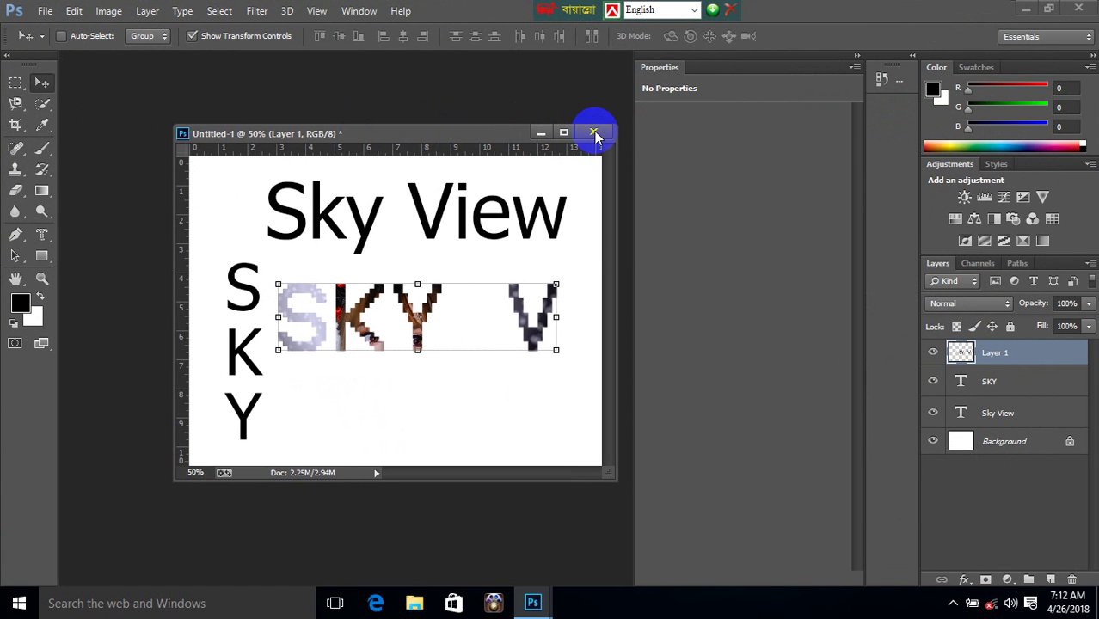
pyautogui.click(594, 131)
# Discard Untitled-1 without saving and reopen the fashion-3293945_1920 (1) portrait.
pyautogui.click(538, 239)
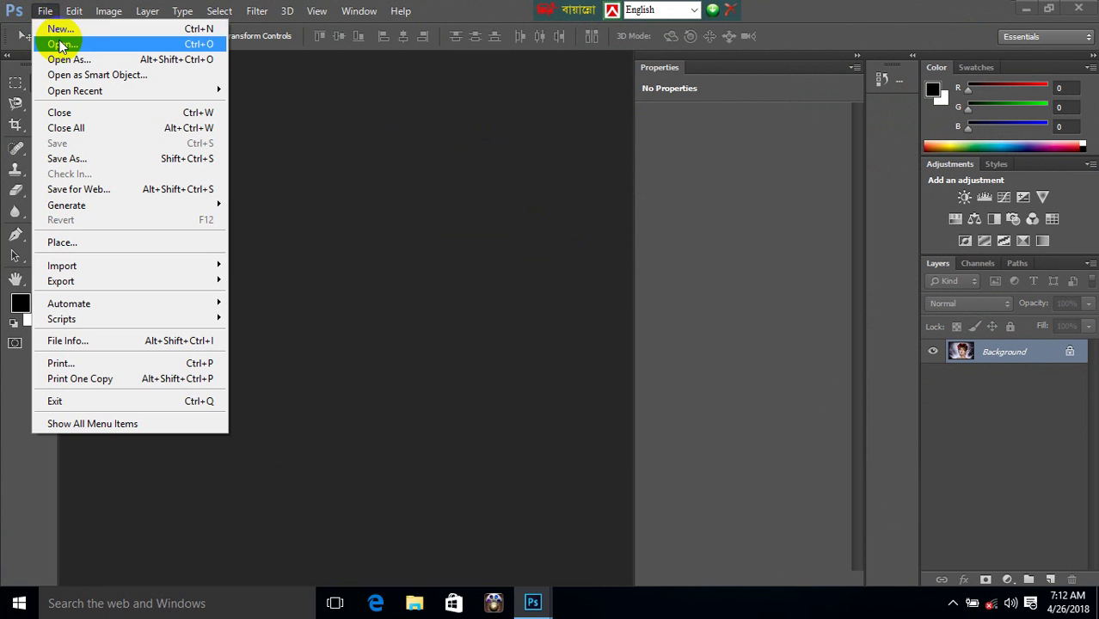
pyautogui.click(60, 44)
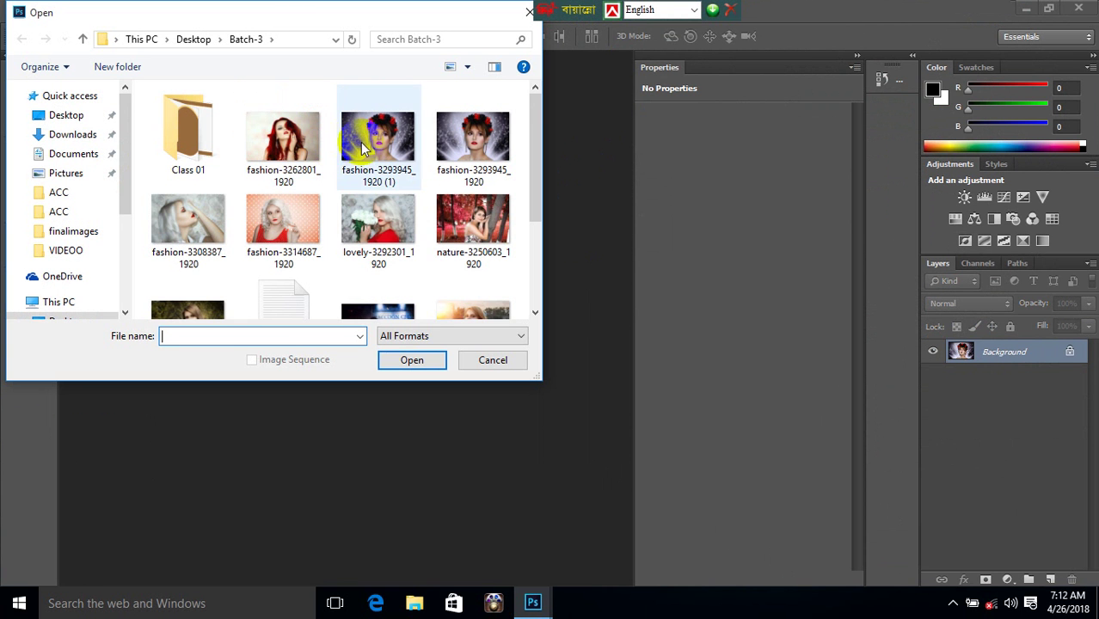
pyautogui.click(377, 138)
pyautogui.click(411, 359)
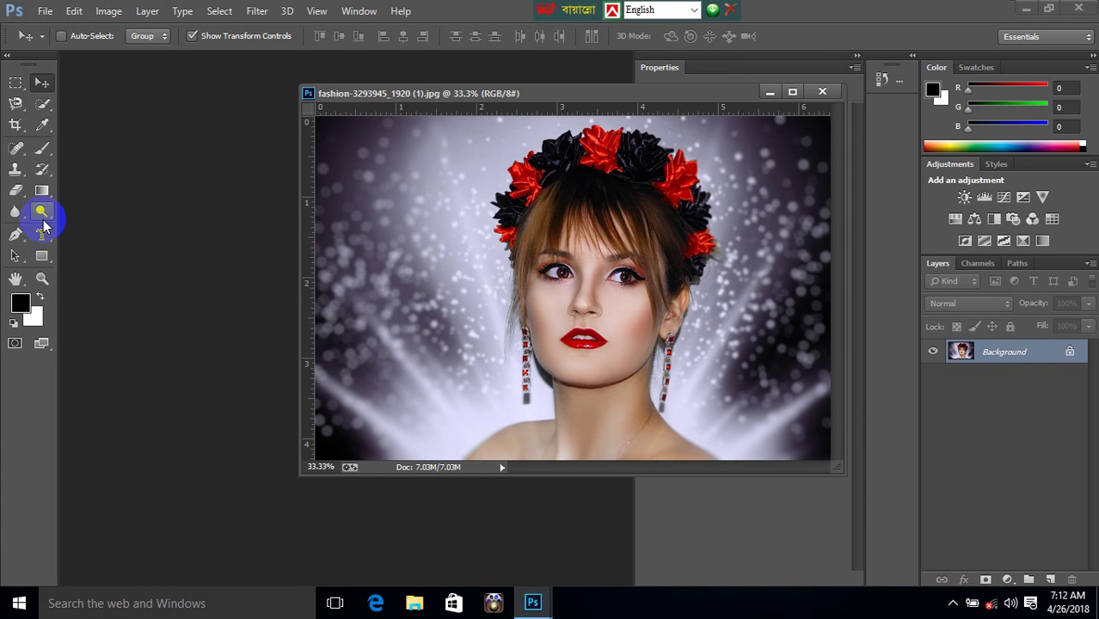
# Clear the old selection and make a Trebuchet MS SKY type-mask selection on the photo.
pyautogui.click(42, 234)
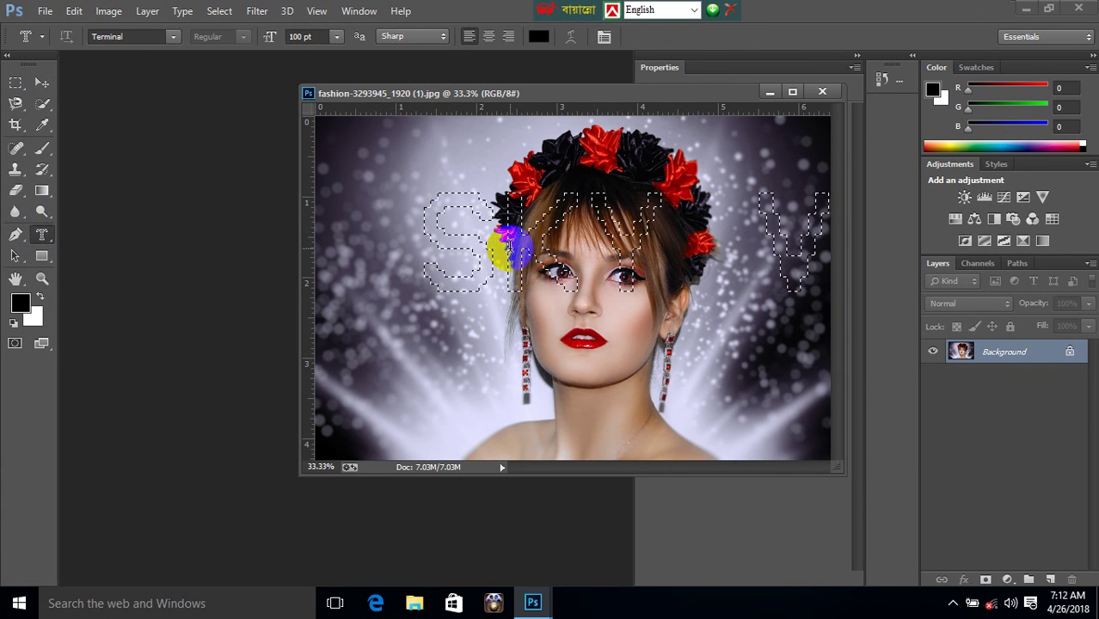
pyautogui.click(444, 235)
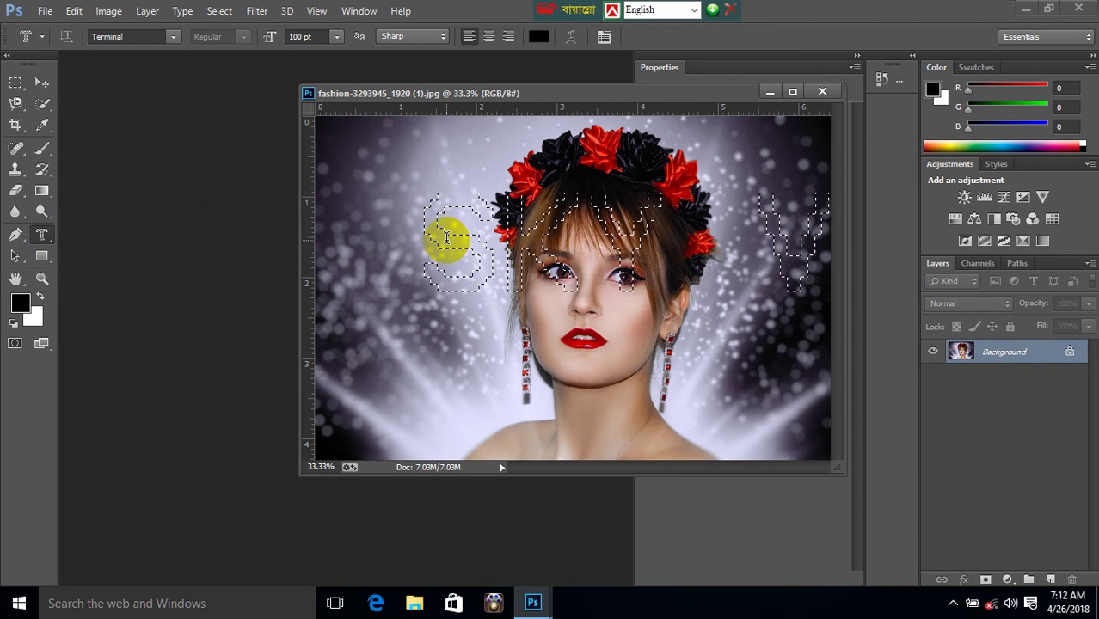
pyautogui.click(446, 238)
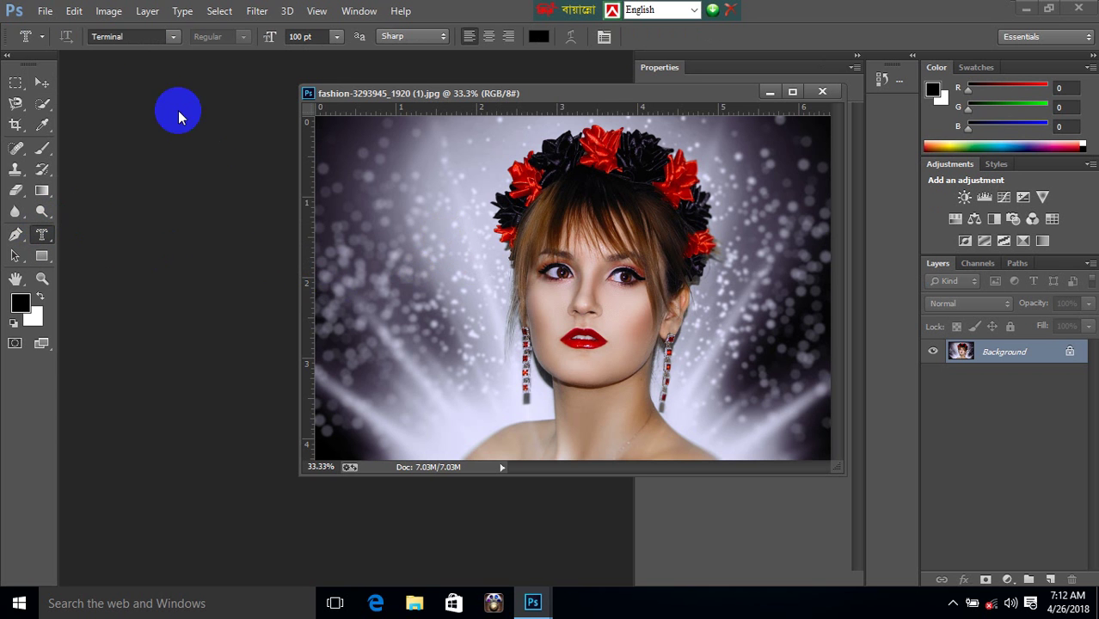
pyautogui.click(399, 244)
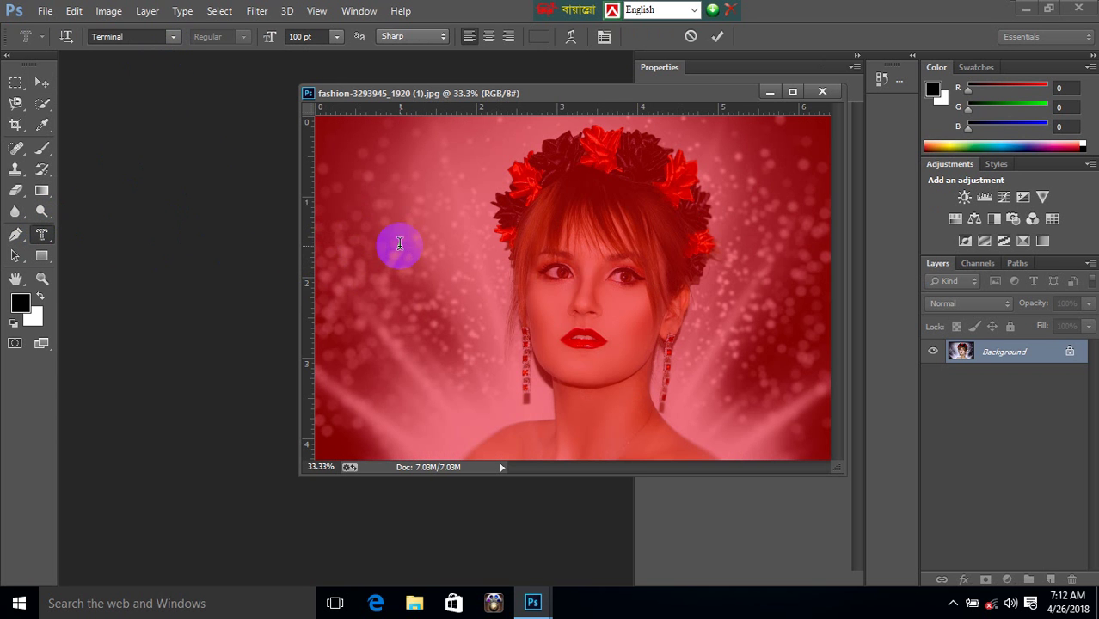
pyautogui.write('SIV')
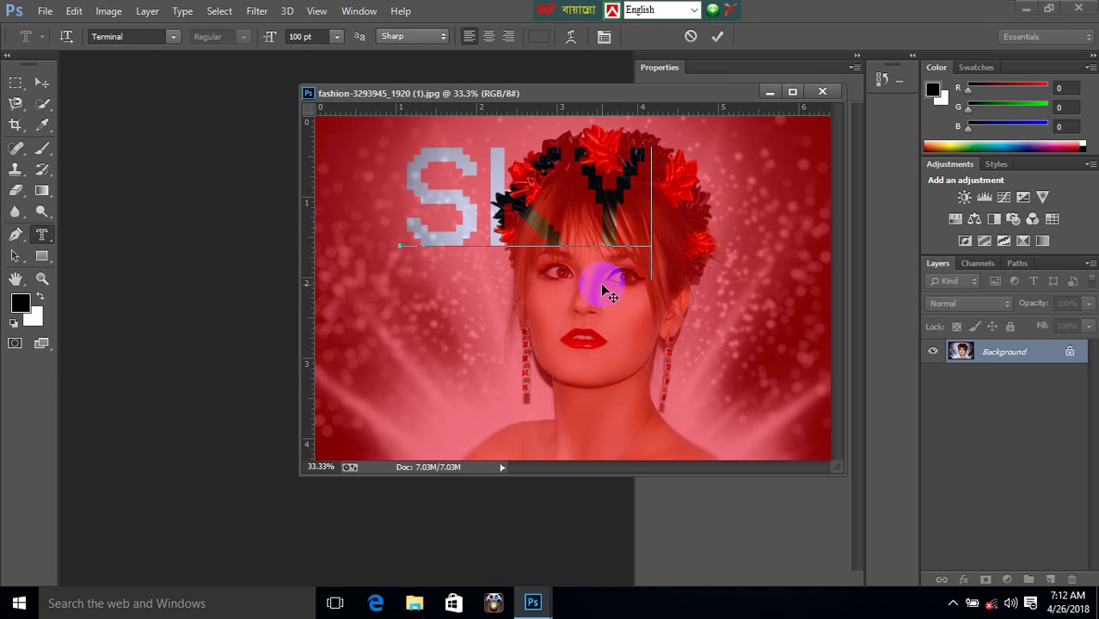
pyautogui.click(172, 37)
pyautogui.click(227, 111)
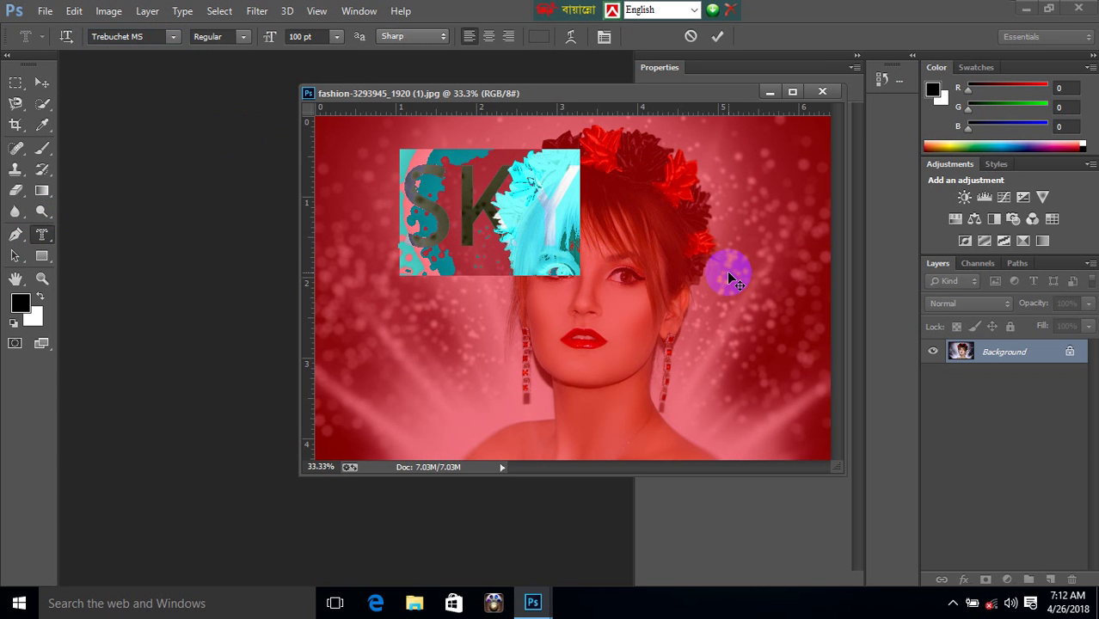
pyautogui.click(41, 83)
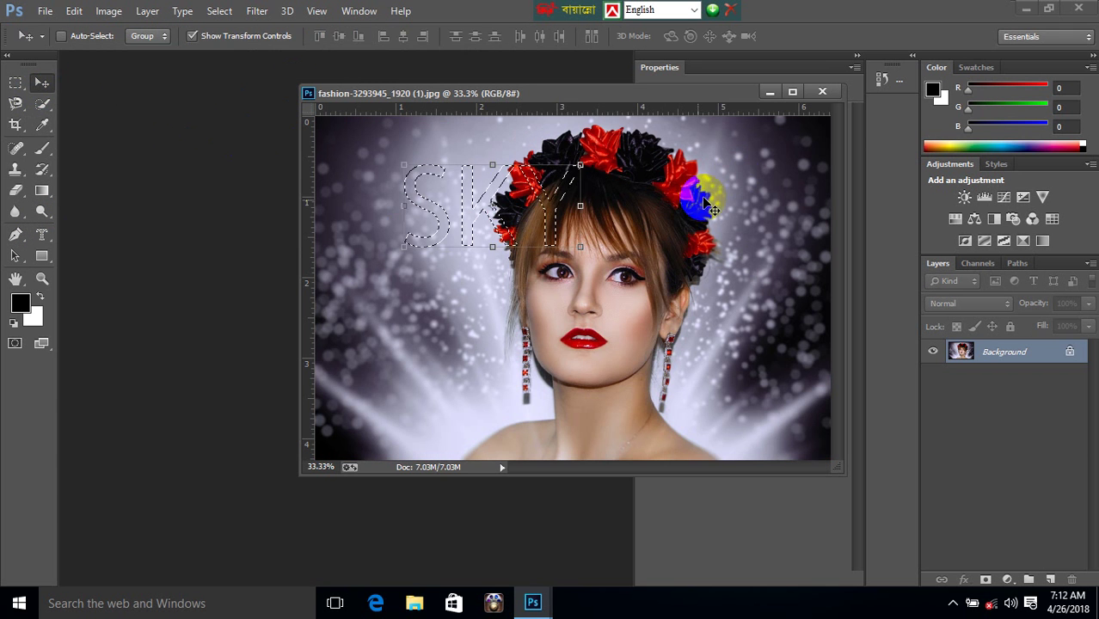
pyautogui.click(44, 12)
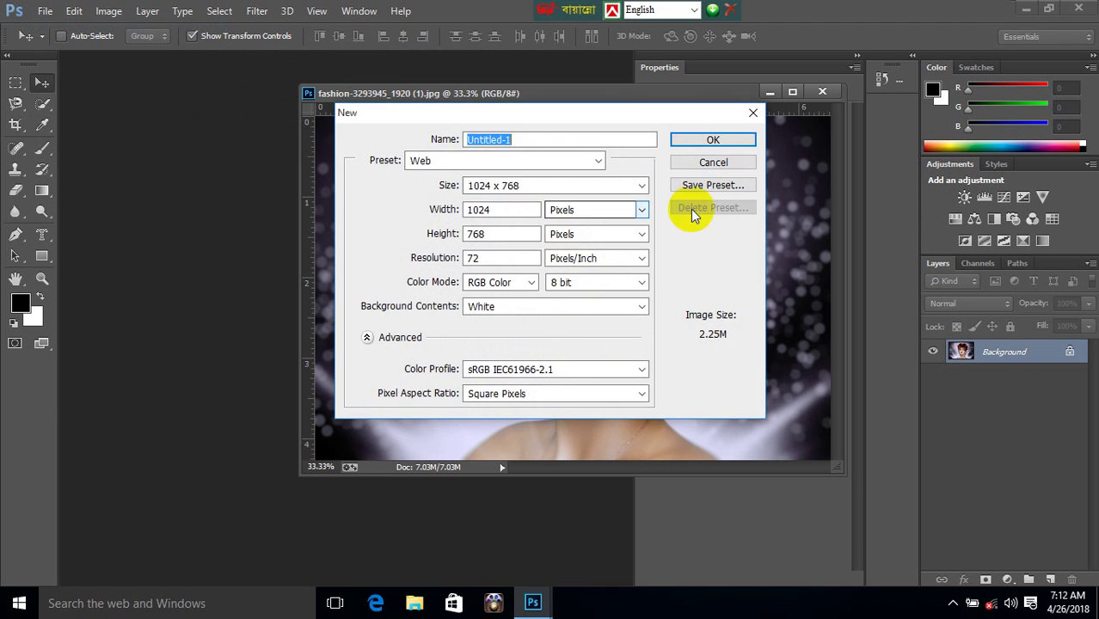
# Create the blank white 1024×768 document and float its window beside the photo.
pyautogui.click(713, 141)
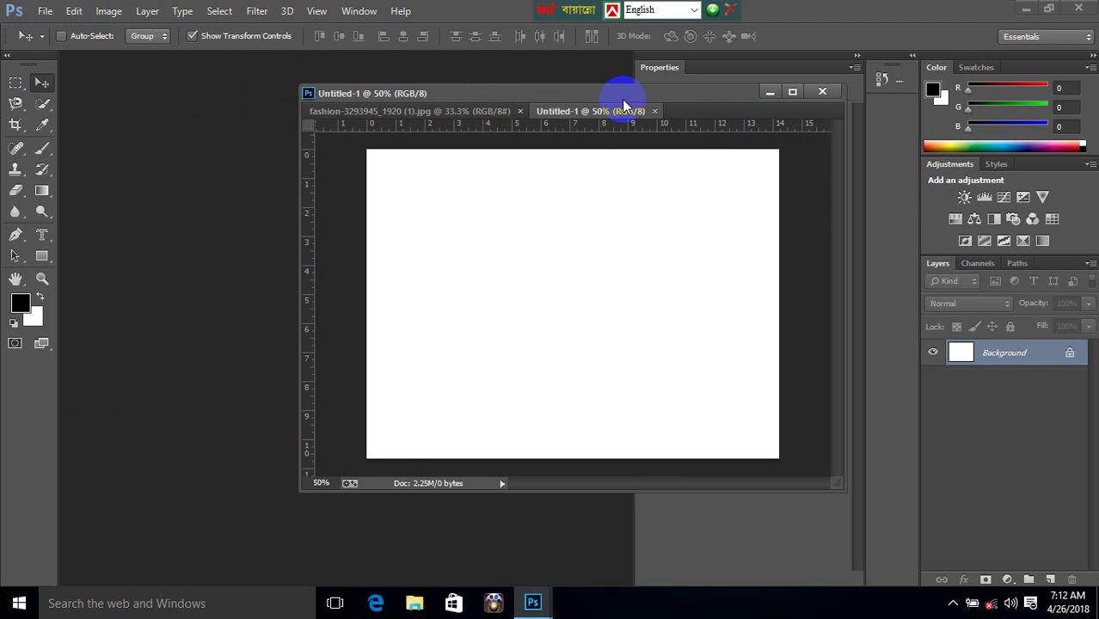
pyautogui.moveTo(590, 141); pyautogui.dragTo(314, 203)
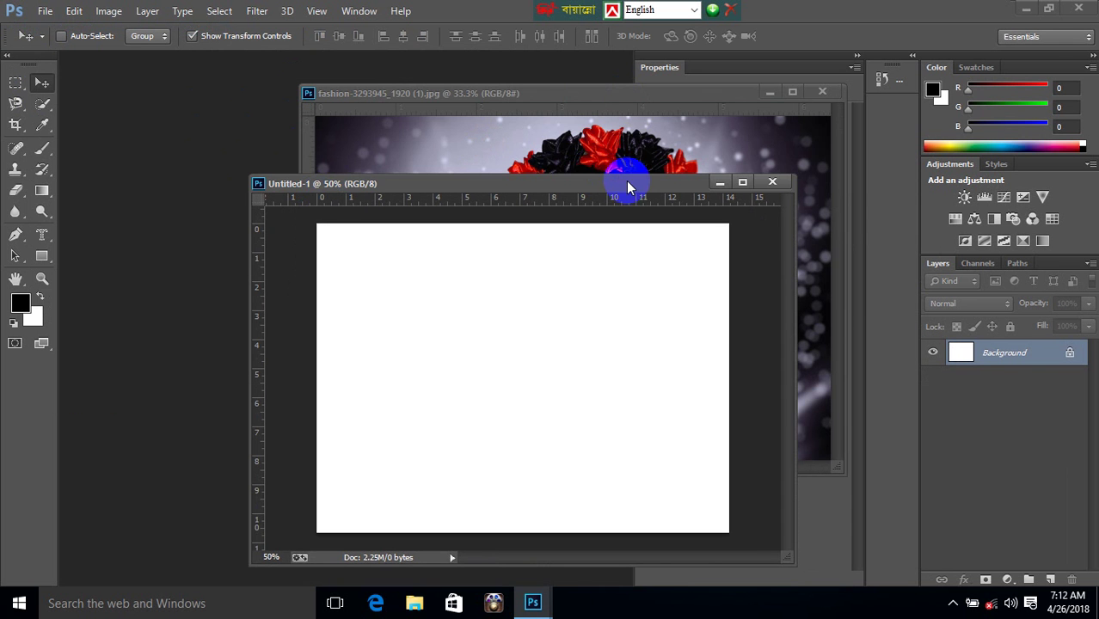
pyautogui.moveTo(625, 184); pyautogui.dragTo(391, 240)
pyautogui.click(682, 97)
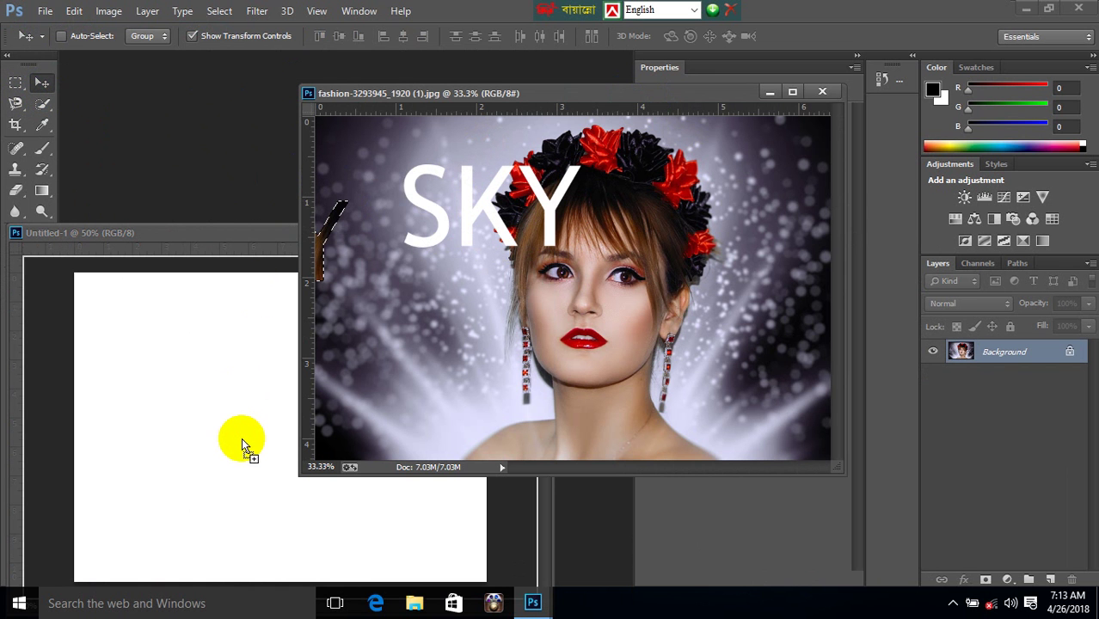
# Drag the photo-filled SKY letters into the new document as Layer 1, then hide it.
pyautogui.moveTo(539, 205)
pyautogui.mouseDown()
pyautogui.moveTo(244, 447)
pyautogui.moveTo(351, 391)
pyautogui.mouseUp()
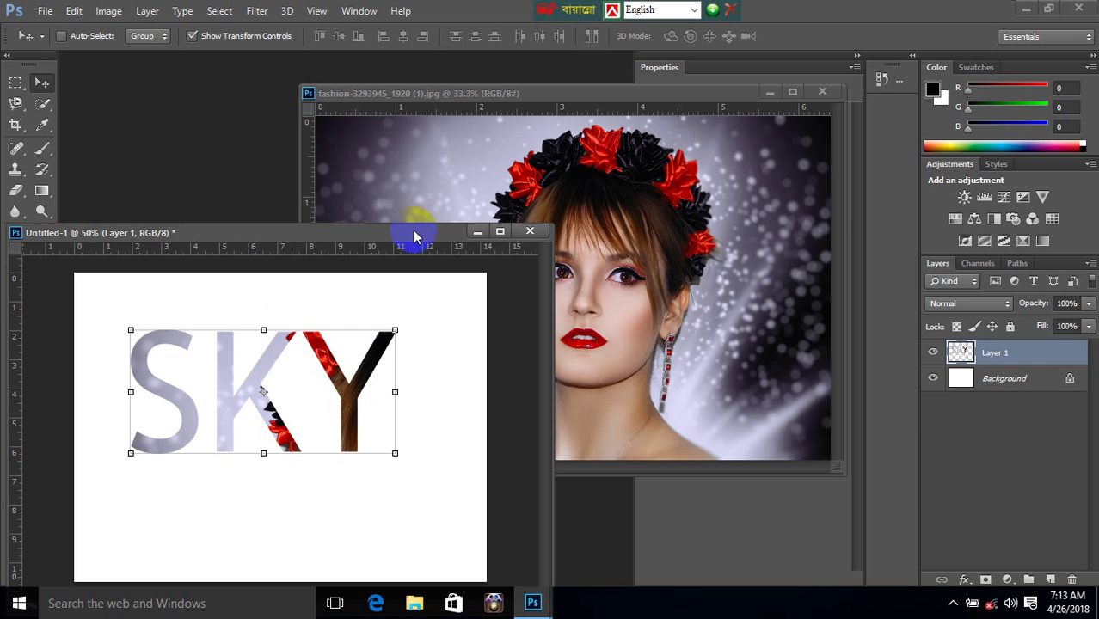
pyautogui.click(575, 95)
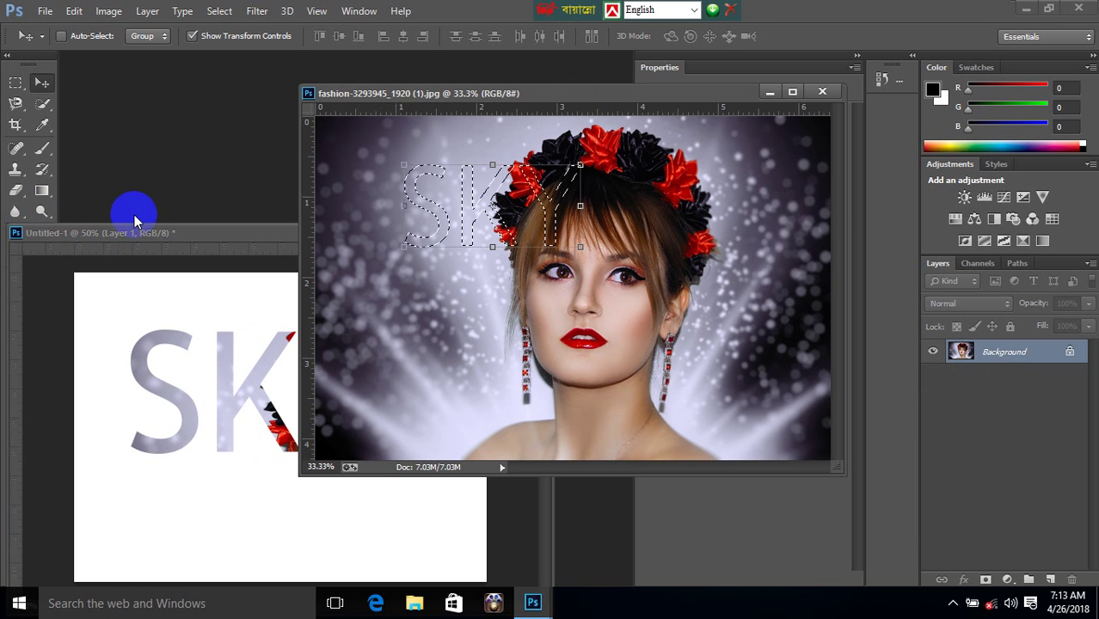
pyautogui.moveTo(382, 138); pyautogui.dragTo(172, 284)
pyautogui.moveTo(282, 251); pyautogui.dragTo(405, 330)
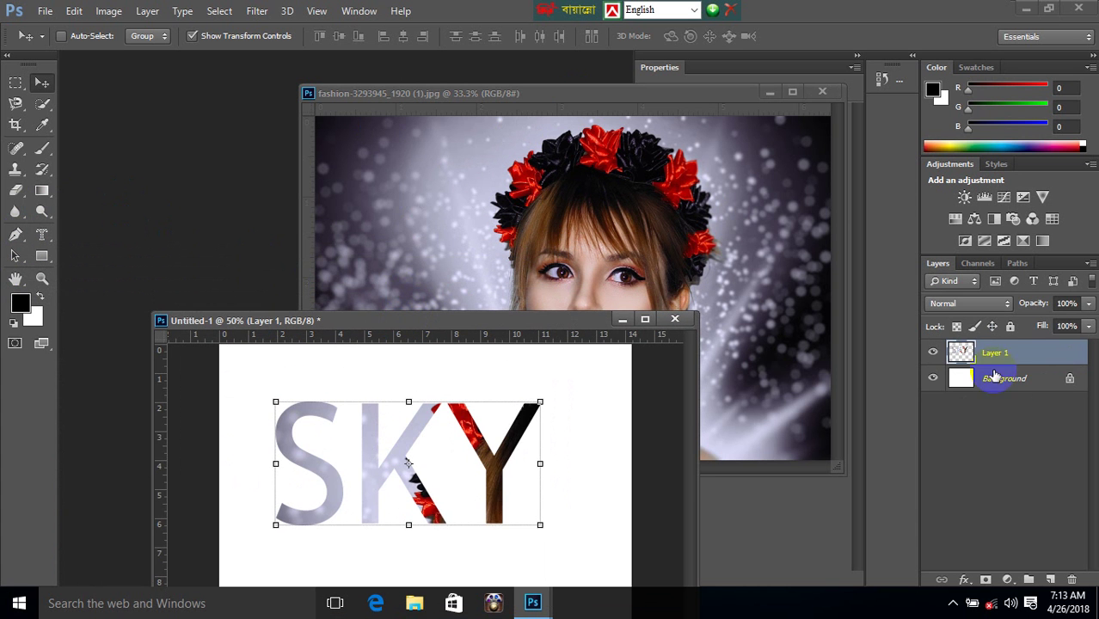
pyautogui.click(933, 353)
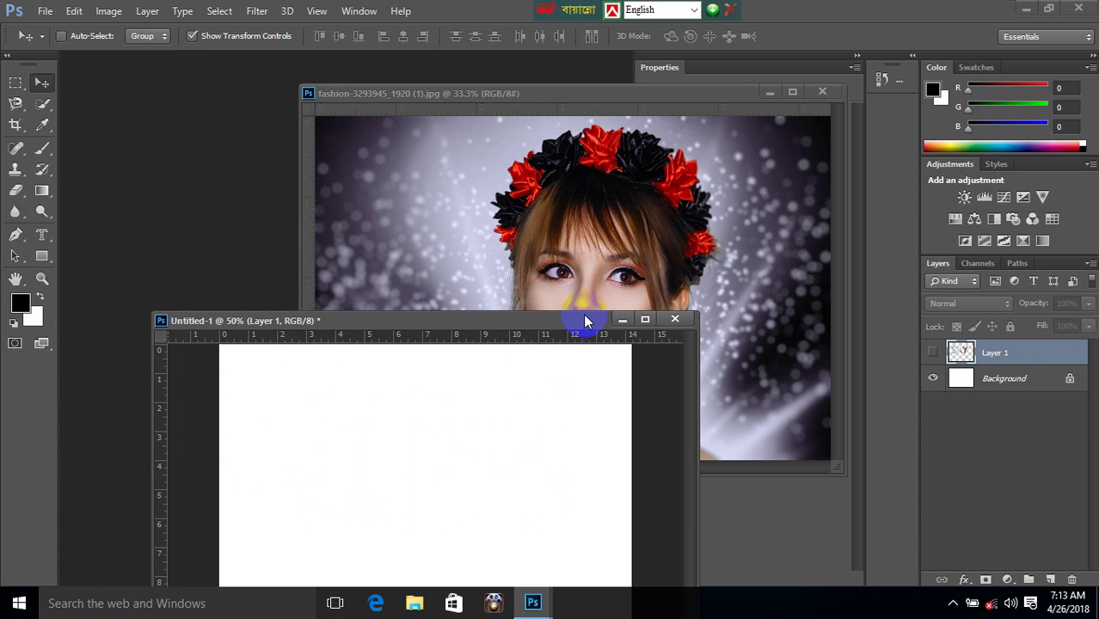
# Try a vertical type mask on the photo, then close the fashion portrait window.
pyautogui.click(591, 258)
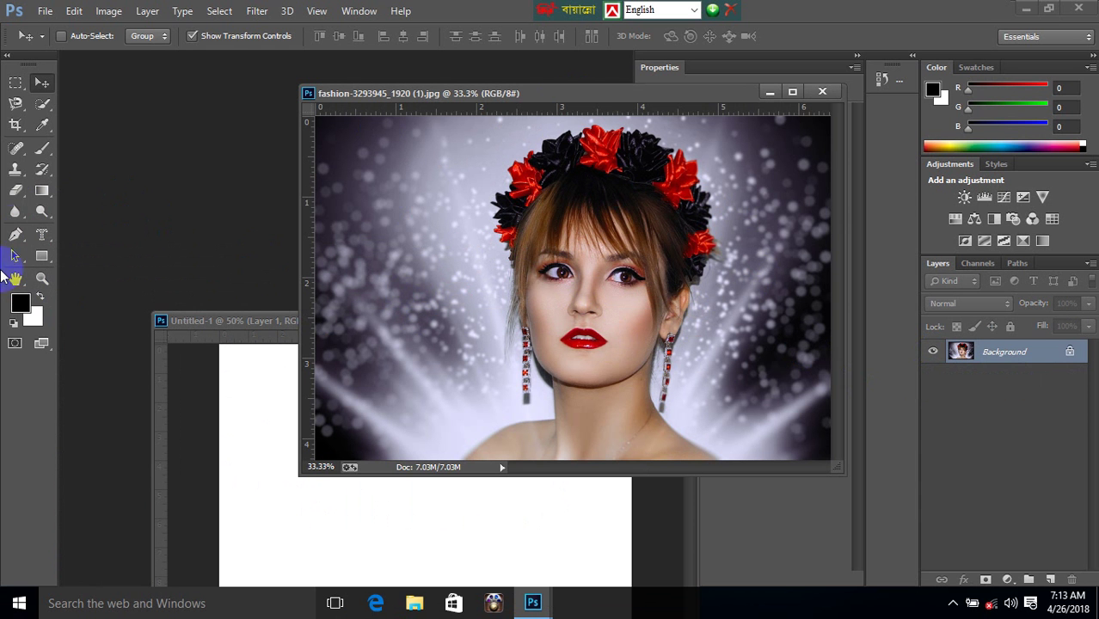
pyautogui.click(42, 233)
pyautogui.rightClick(42, 233)
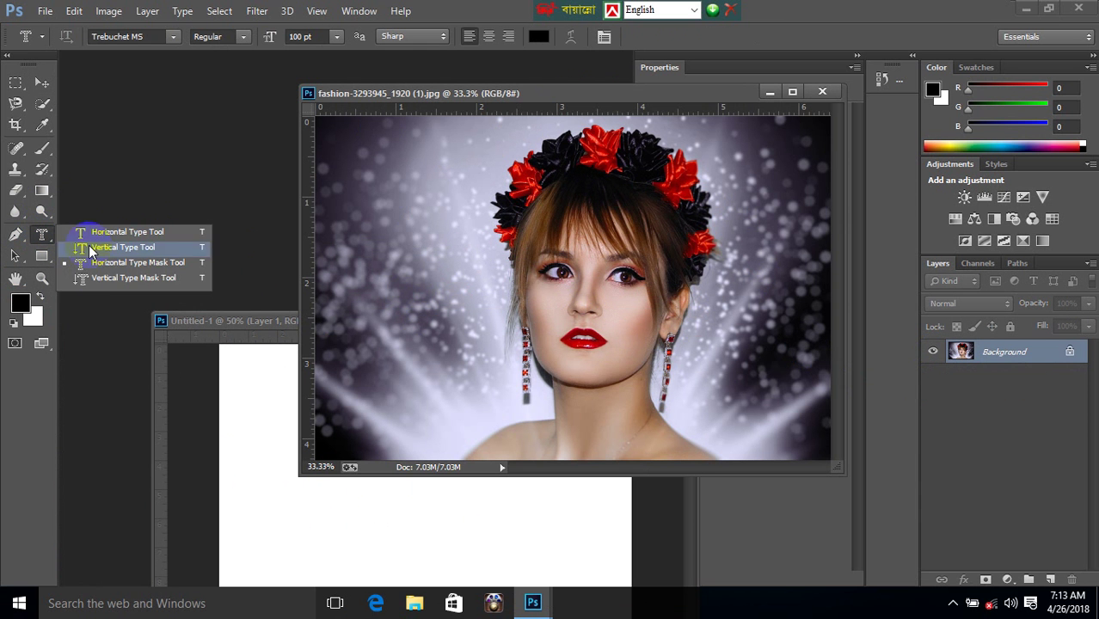
pyautogui.click(104, 287)
pyautogui.write('SKY')
pyautogui.click(483, 300)
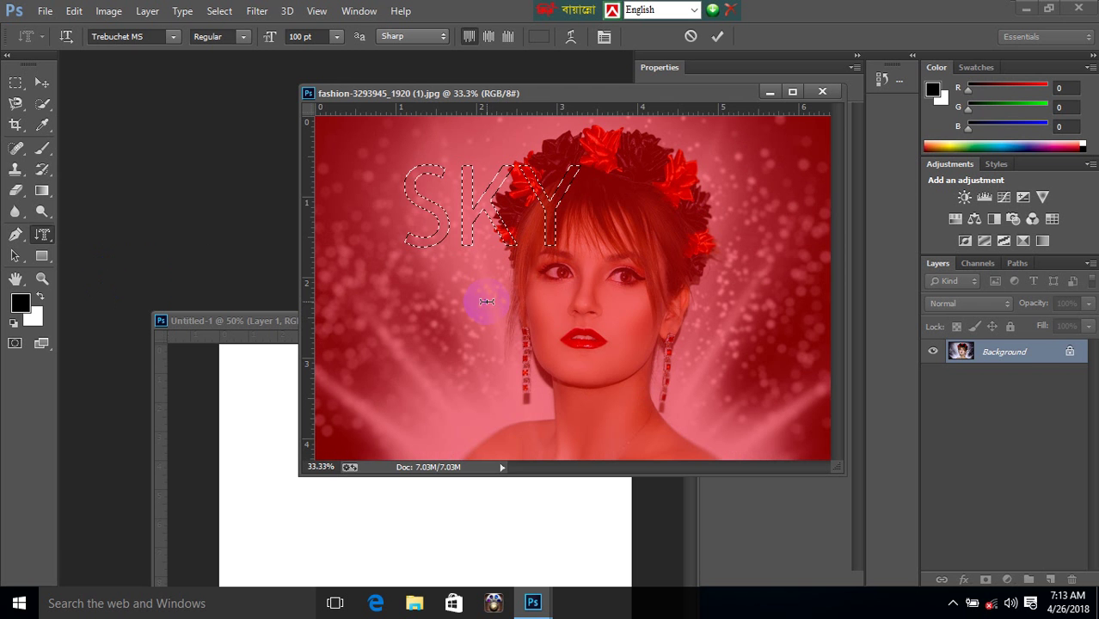
pyautogui.write('d')
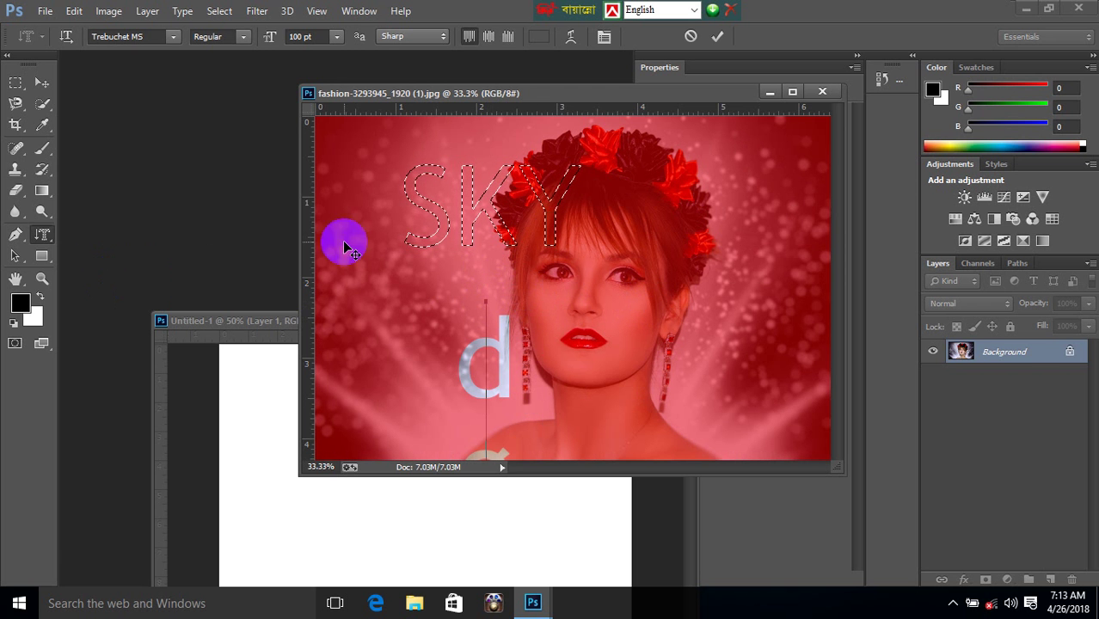
pyautogui.click(39, 86)
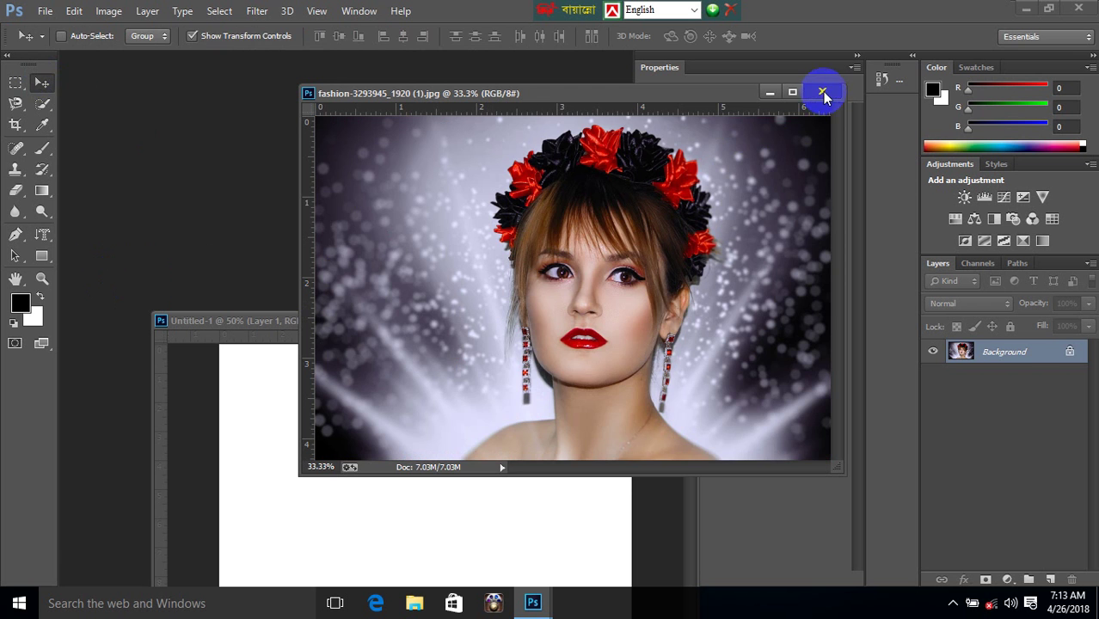
pyautogui.click(822, 91)
pyautogui.moveTo(615, 327)
pyautogui.mouseDown()
pyautogui.moveTo(563, 322)
pyautogui.moveTo(524, 171)
pyautogui.mouseUp()
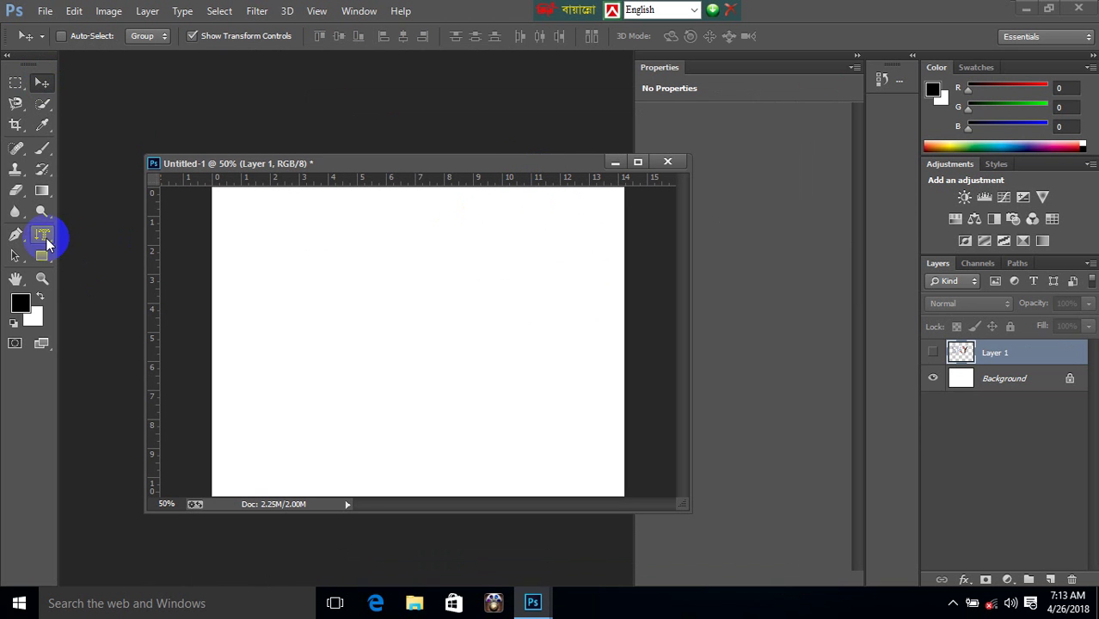
# Enlarge the Untitled-1 window and type 'Sky View Model' on the canvas with the Horizontal Type Tool.
pyautogui.moveTo(47, 244); pyautogui.dragTo(80, 245)
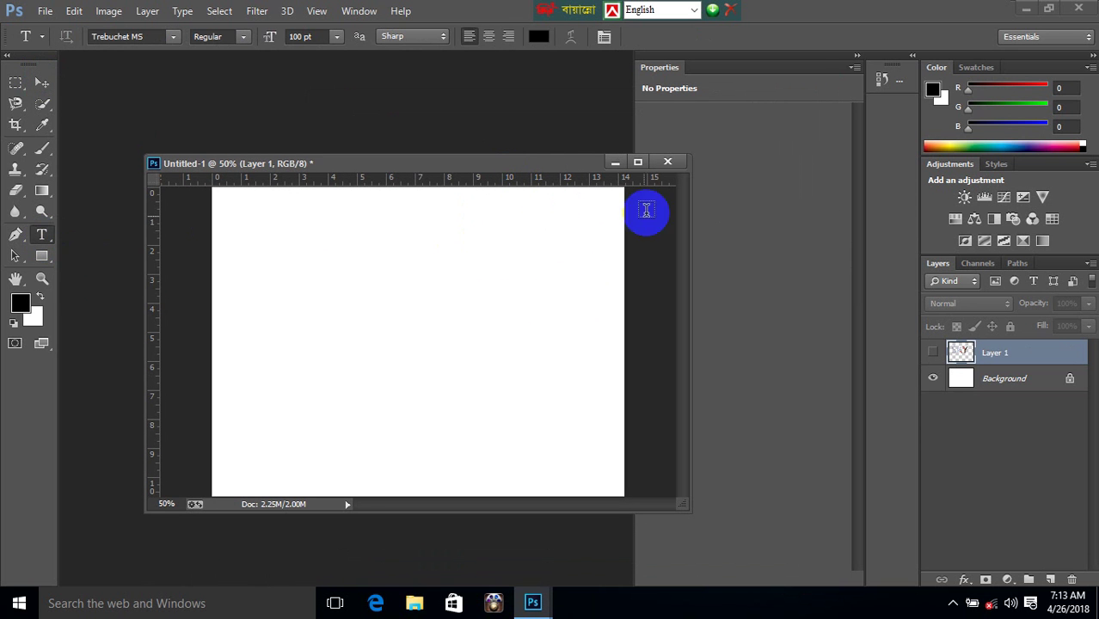
pyautogui.moveTo(392, 176); pyautogui.dragTo(339, 152)
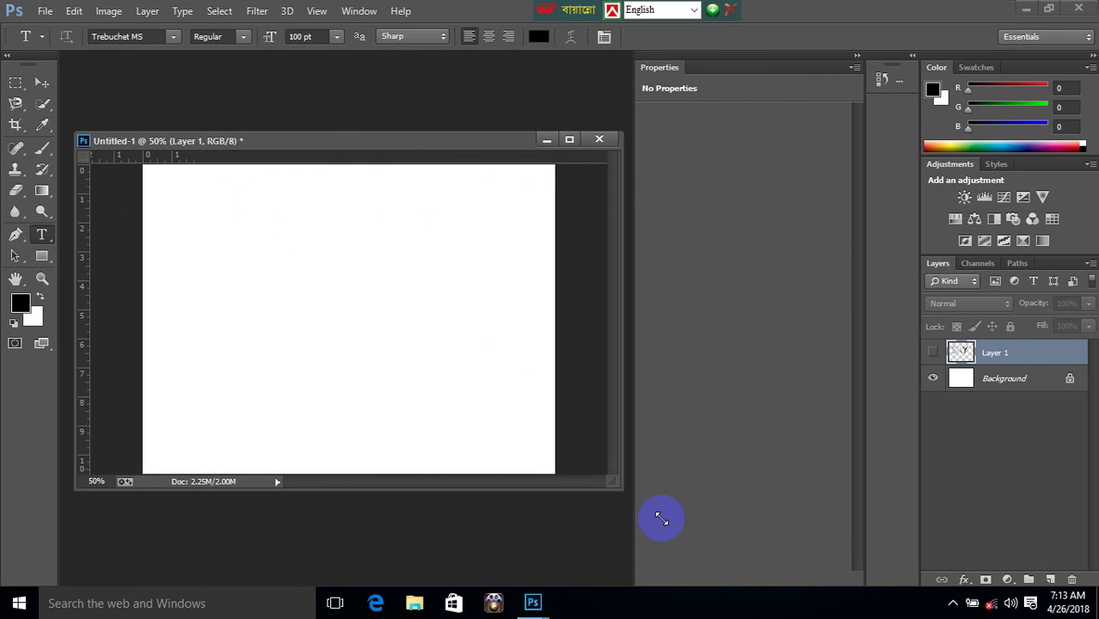
pyautogui.moveTo(610, 494); pyautogui.dragTo(761, 553)
pyautogui.click(368, 320)
pyautogui.write('Sky View')
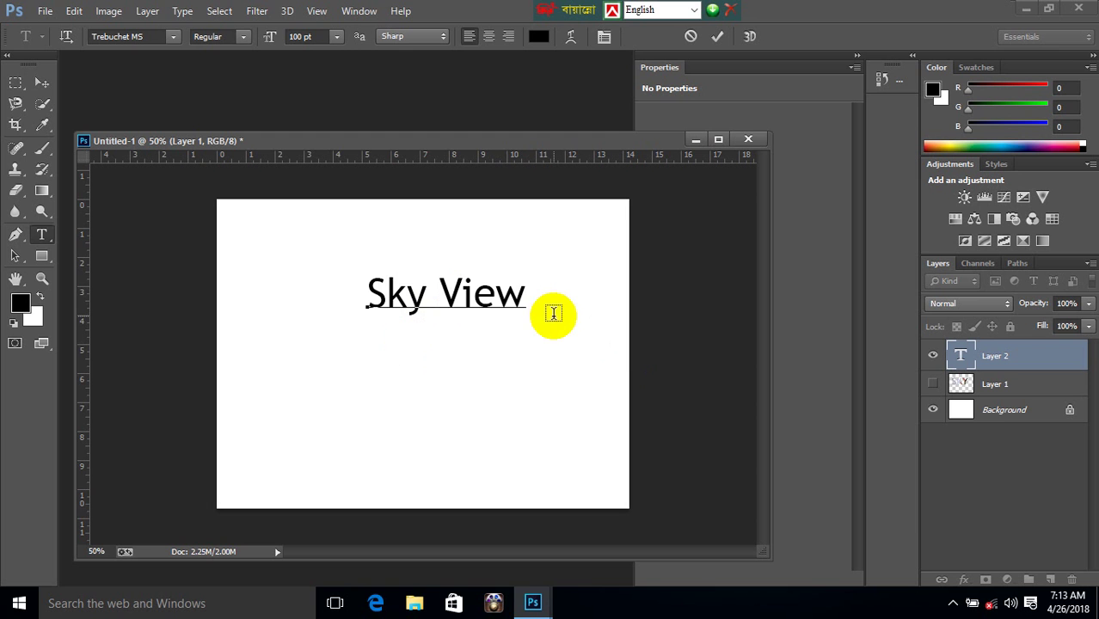
pyautogui.write('l')
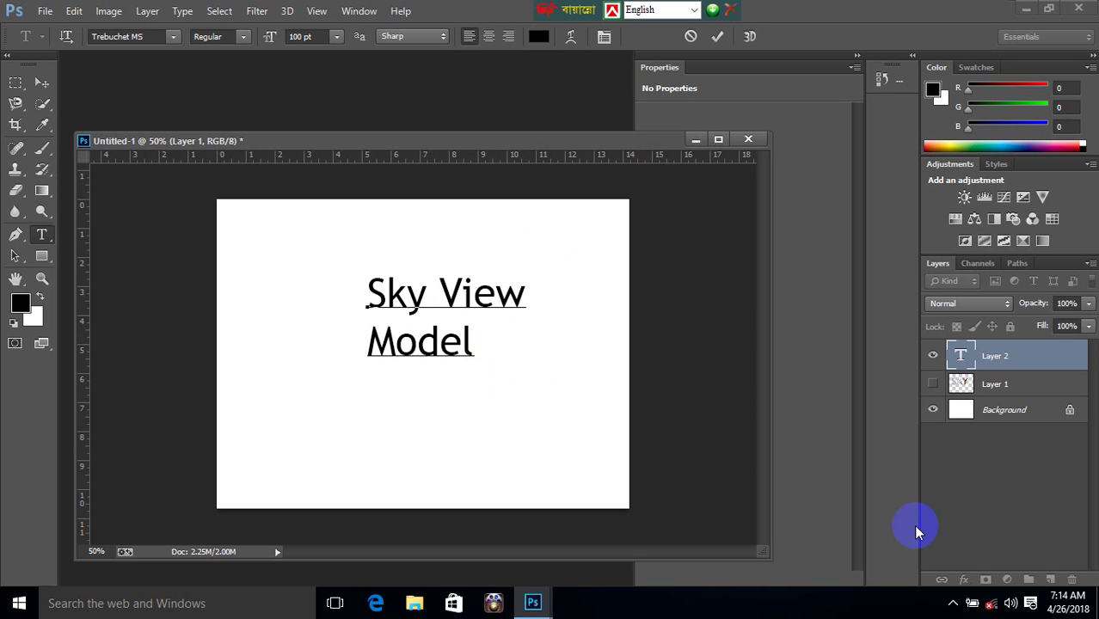
# Select all the Sky View Model text and set its anti-aliasing to Crisp.
pyautogui.click(418, 36)
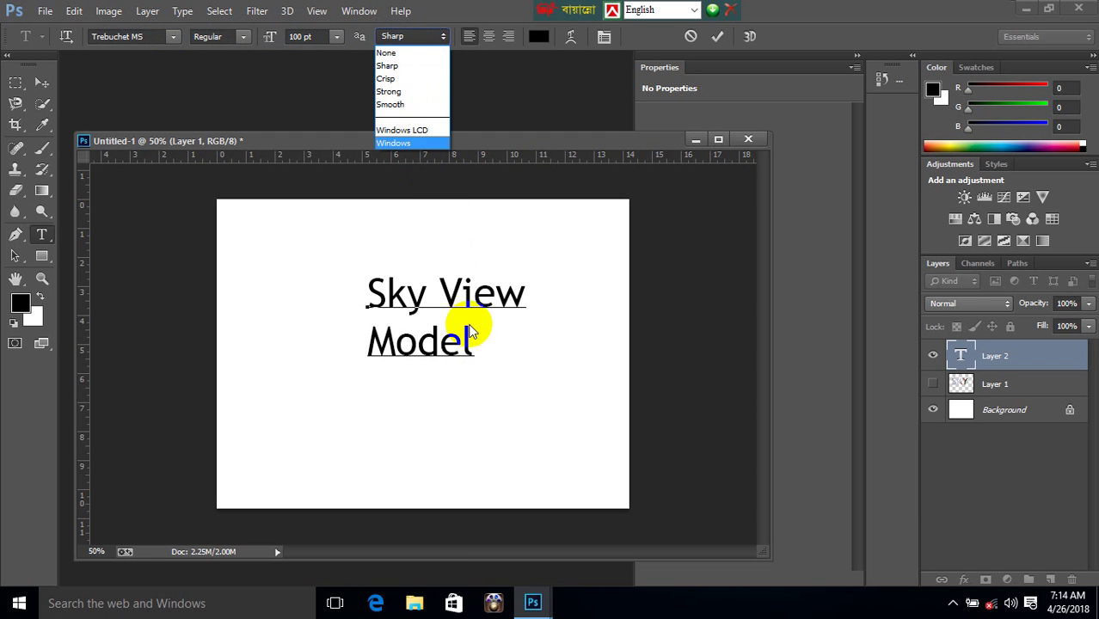
pyautogui.click(469, 325)
pyautogui.moveTo(479, 339); pyautogui.dragTo(331, 293)
pyautogui.click(413, 36)
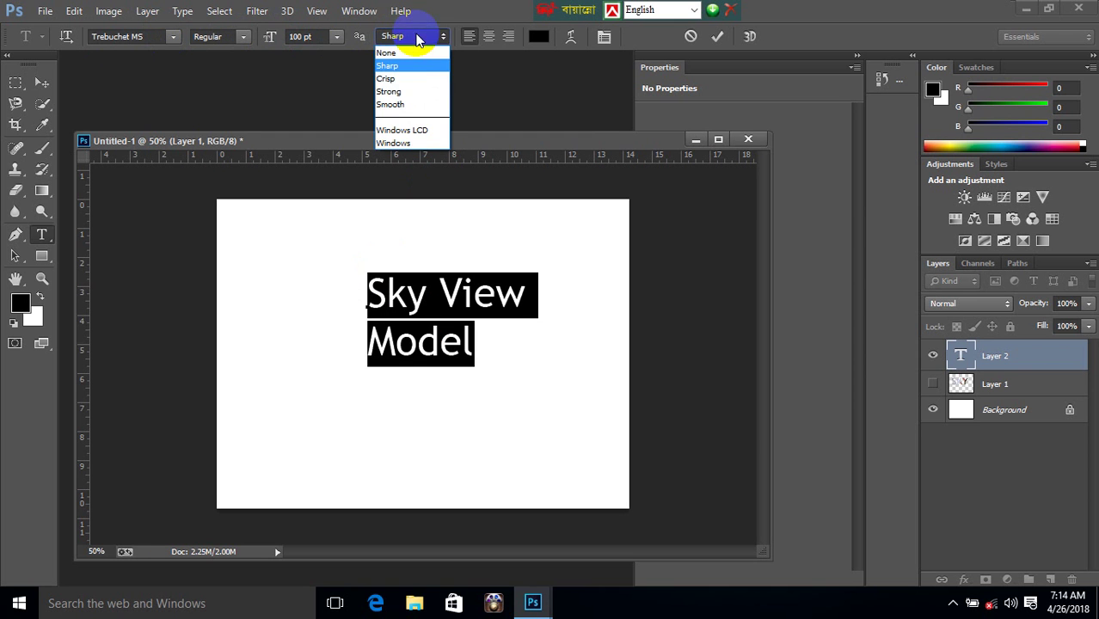
pyautogui.click(417, 69)
# Change the text anti-aliasing from Sharp to Strong.
pyautogui.click(416, 38)
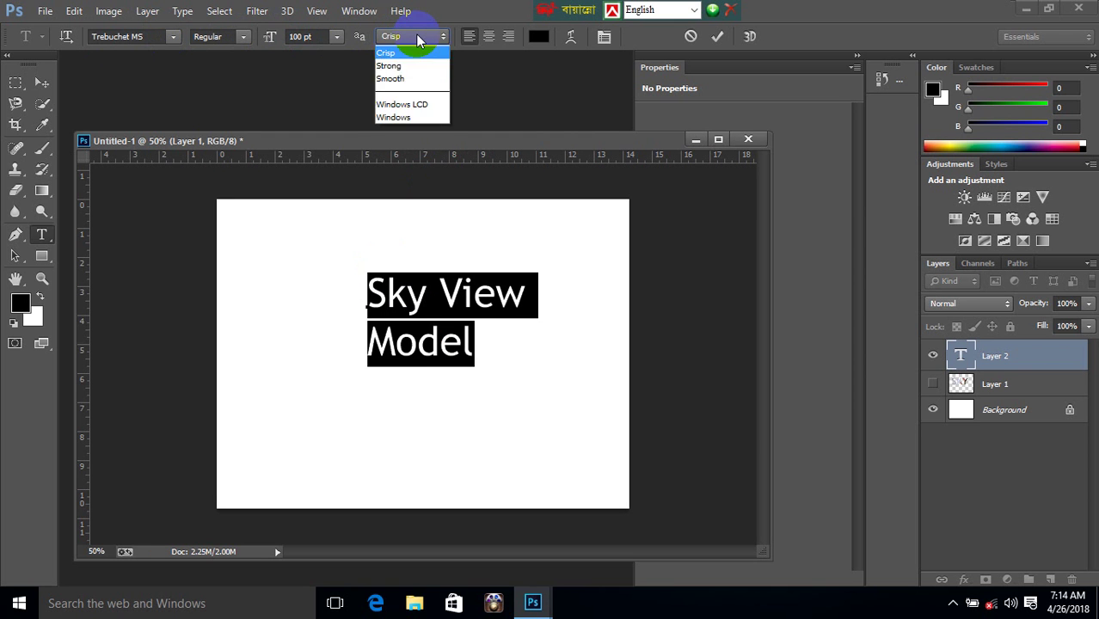
pyautogui.click(421, 64)
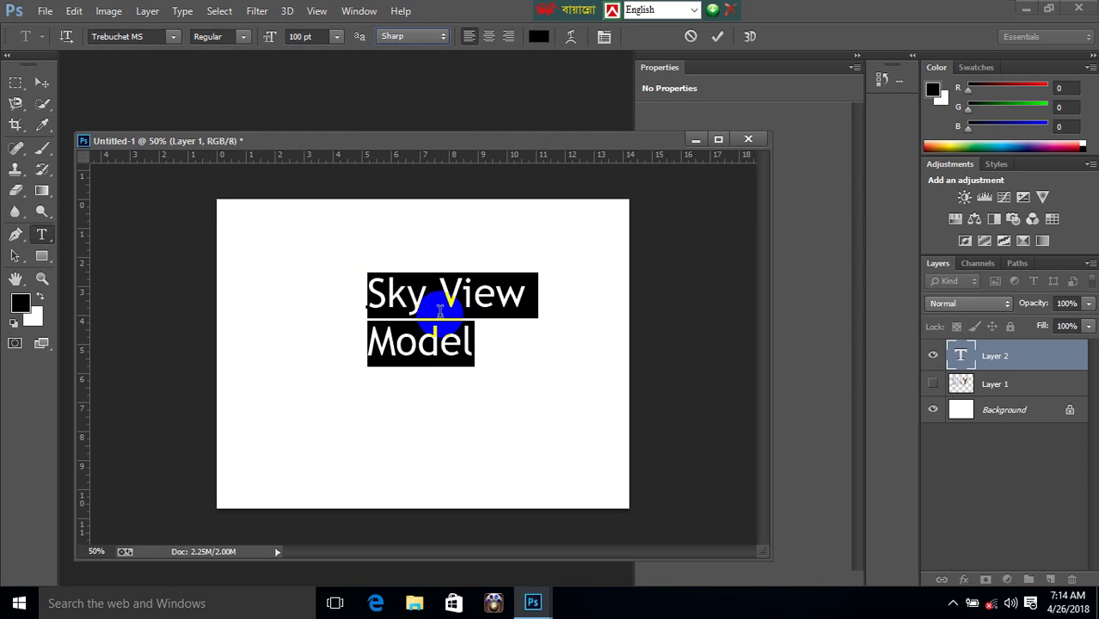
pyautogui.click(420, 36)
pyautogui.click(424, 90)
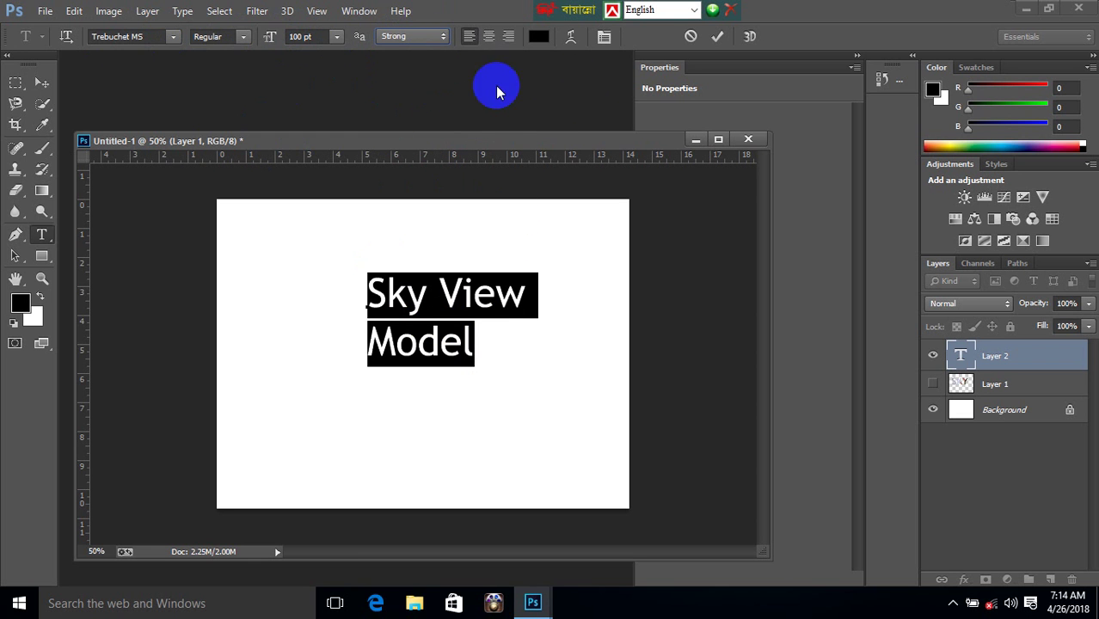
pyautogui.click(441, 292)
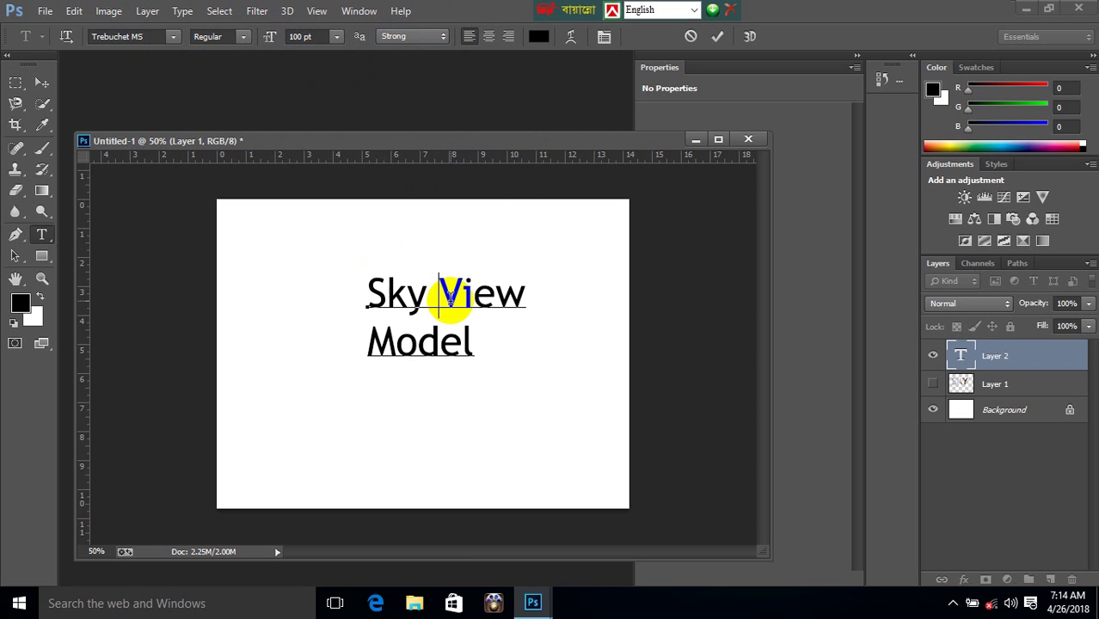
# Left-align the text and colour it dark red.
pyautogui.click(469, 37)
pyautogui.moveTo(483, 346); pyautogui.dragTo(370, 283)
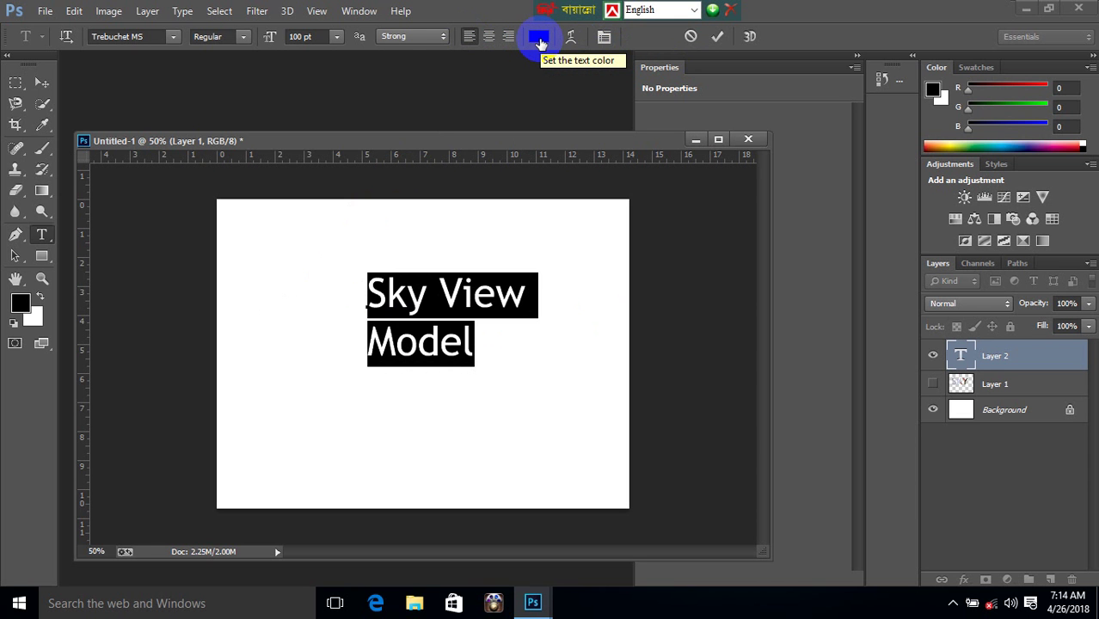
pyautogui.click(539, 39)
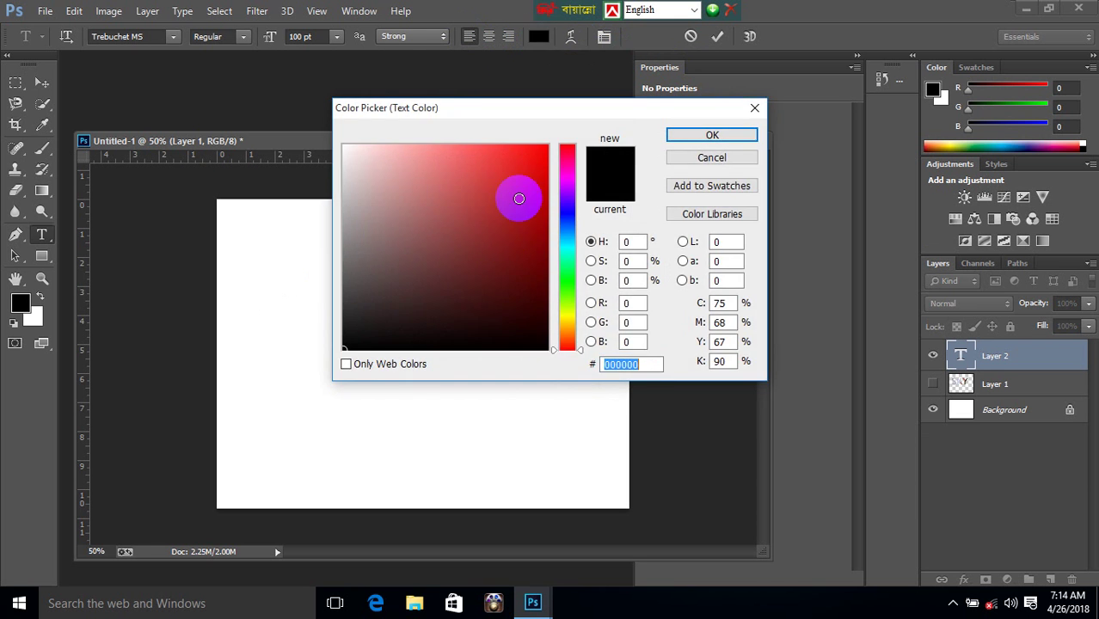
pyautogui.click(499, 243)
pyautogui.click(747, 137)
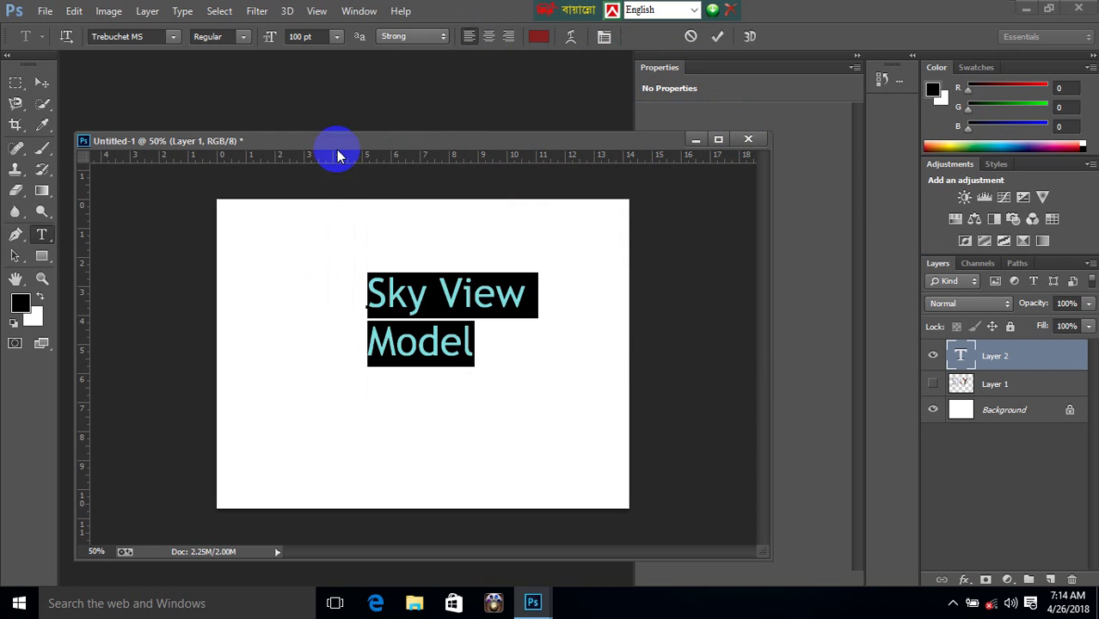
pyautogui.click(41, 82)
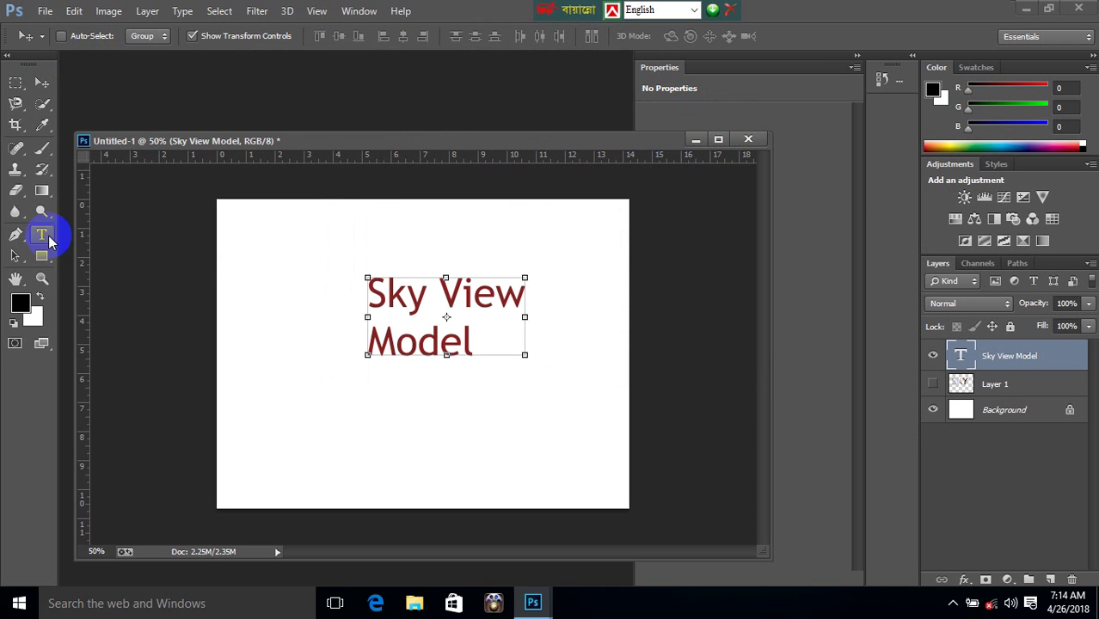
# Reselect all the Sky View Model text and show the Character and Paragraph panels.
pyautogui.click(41, 234)
pyautogui.moveTo(387, 297); pyautogui.dragTo(479, 342)
pyautogui.click(405, 293)
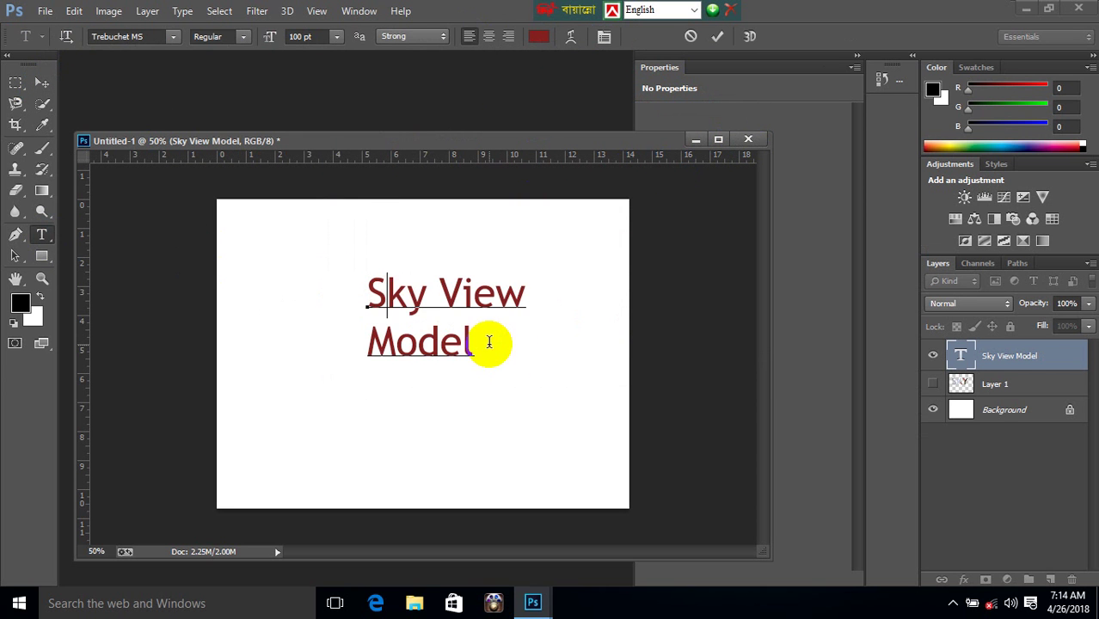
pyautogui.hotkey('ctrl', 'a')
pyautogui.click(605, 36)
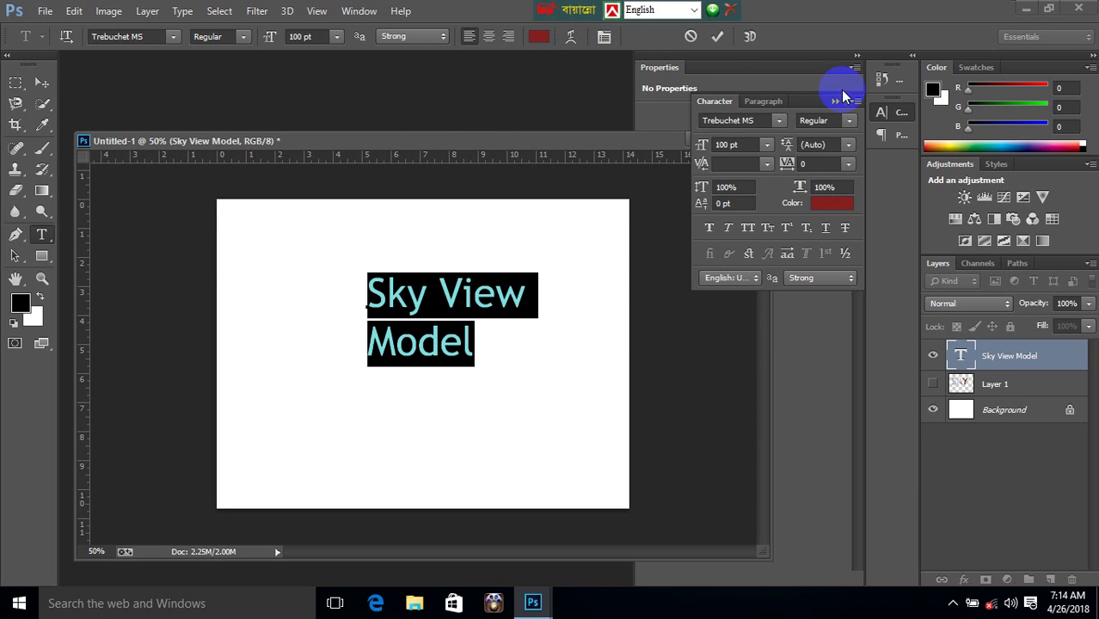
# Float the Character panel on its own and try a preset leading value.
pyautogui.moveTo(728, 104); pyautogui.dragTo(706, 129)
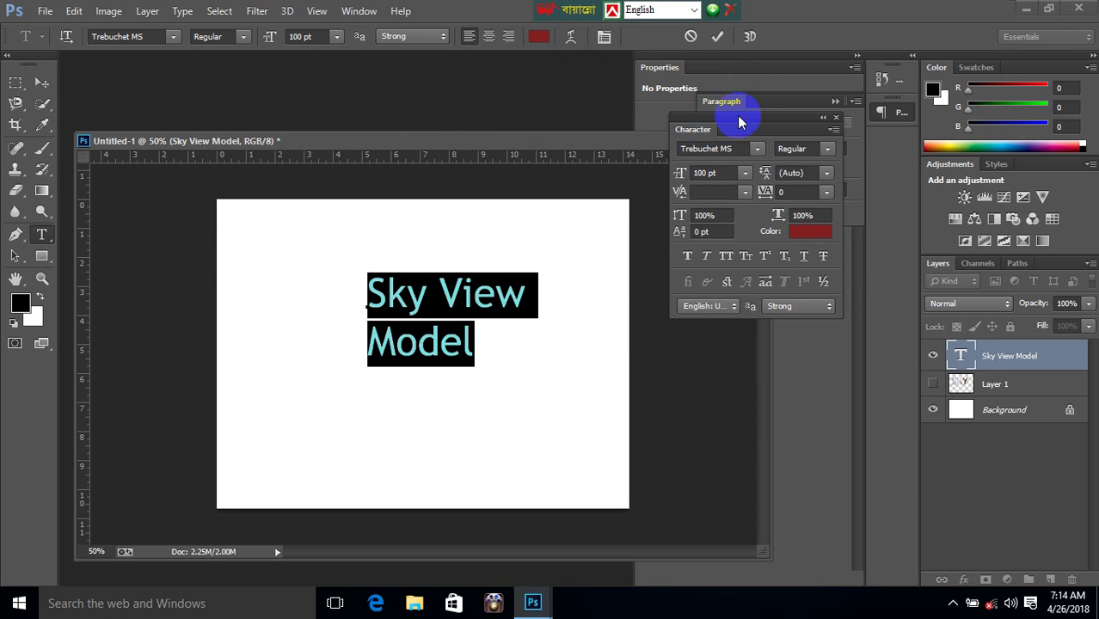
pyautogui.click(462, 295)
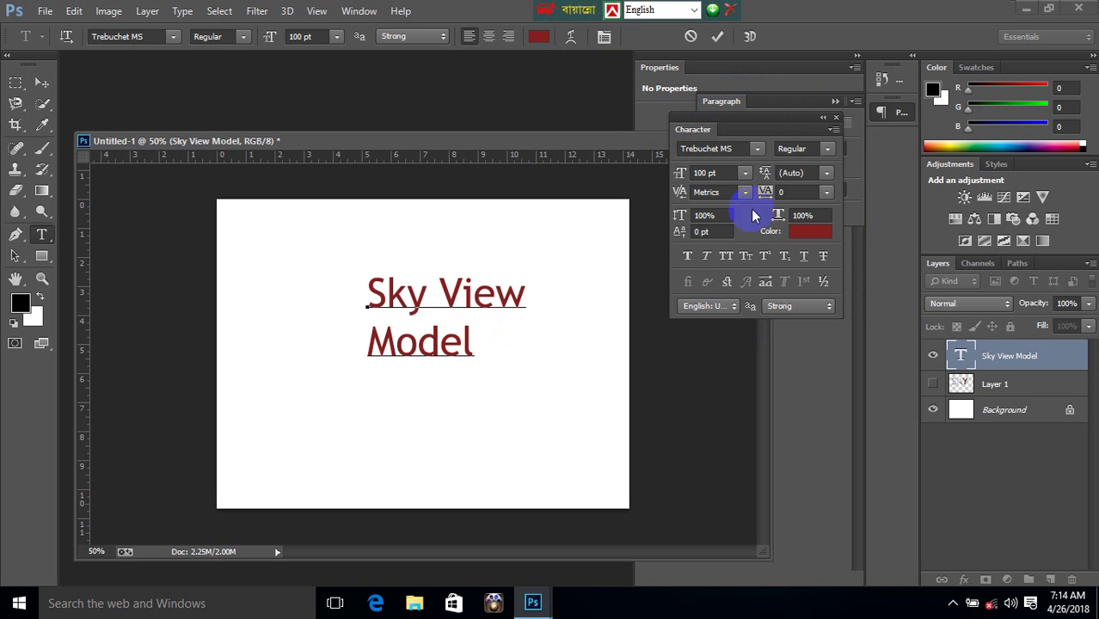
pyautogui.click(675, 173)
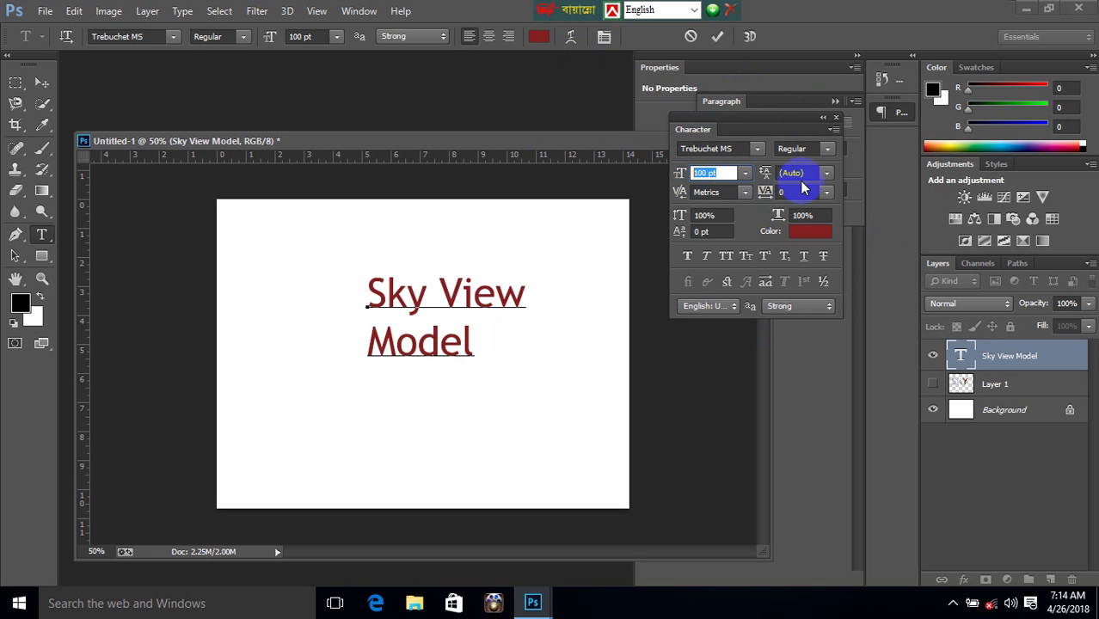
pyautogui.click(827, 175)
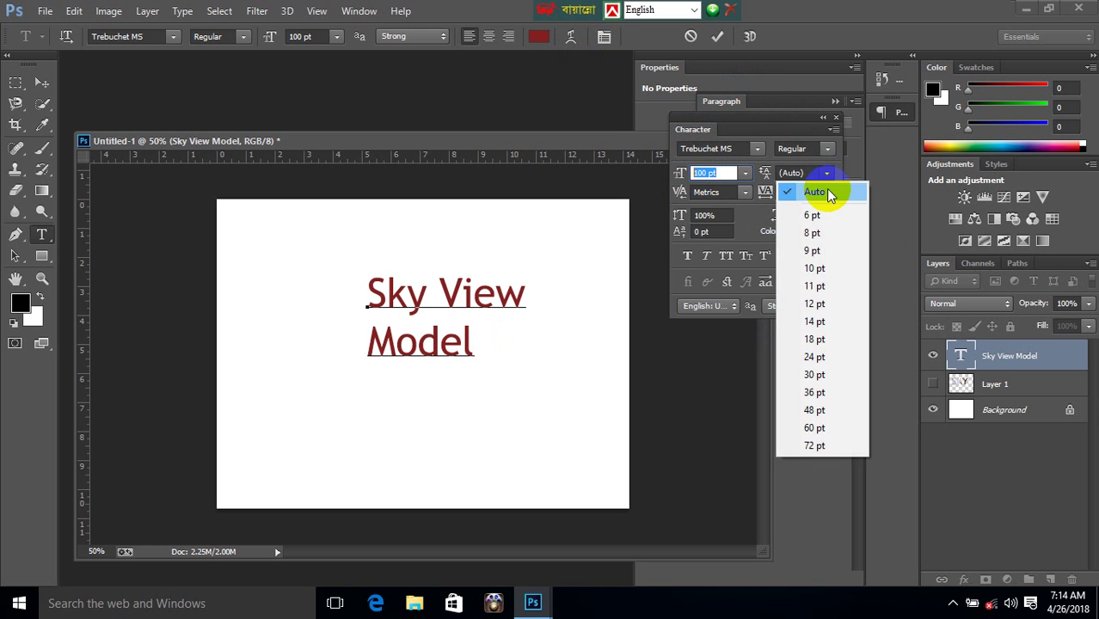
pyautogui.click(830, 372)
# Set the leading of all the text to 90 pt, after first trying 80.
pyautogui.hotkey('ctrl', 'a')
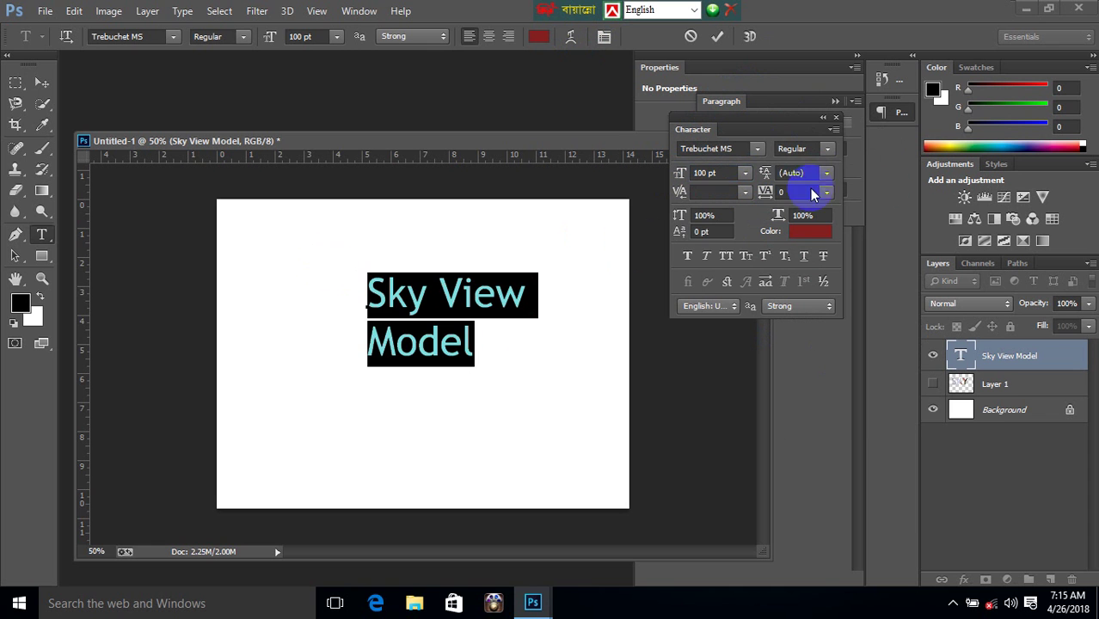
pyautogui.click(811, 172)
pyautogui.write('80')
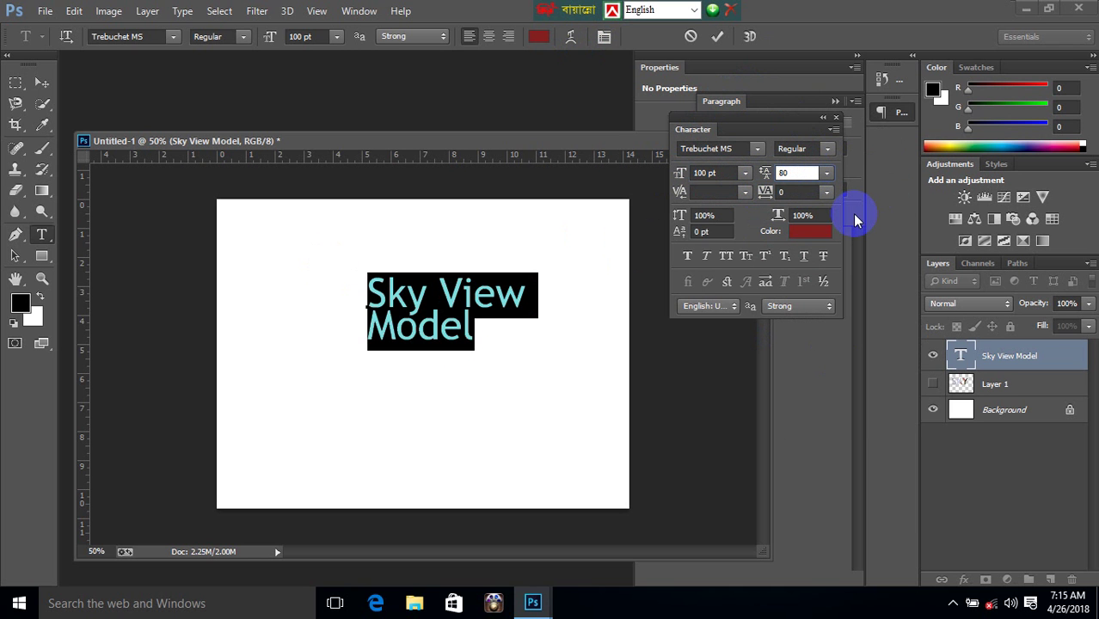
pyautogui.click(799, 172)
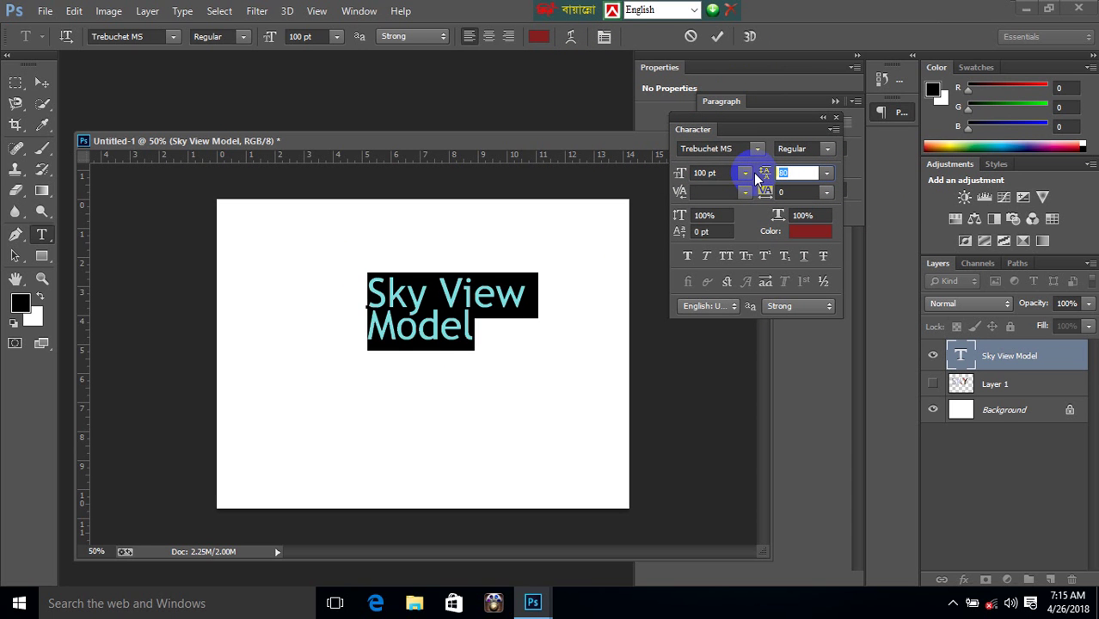
pyautogui.write('90')
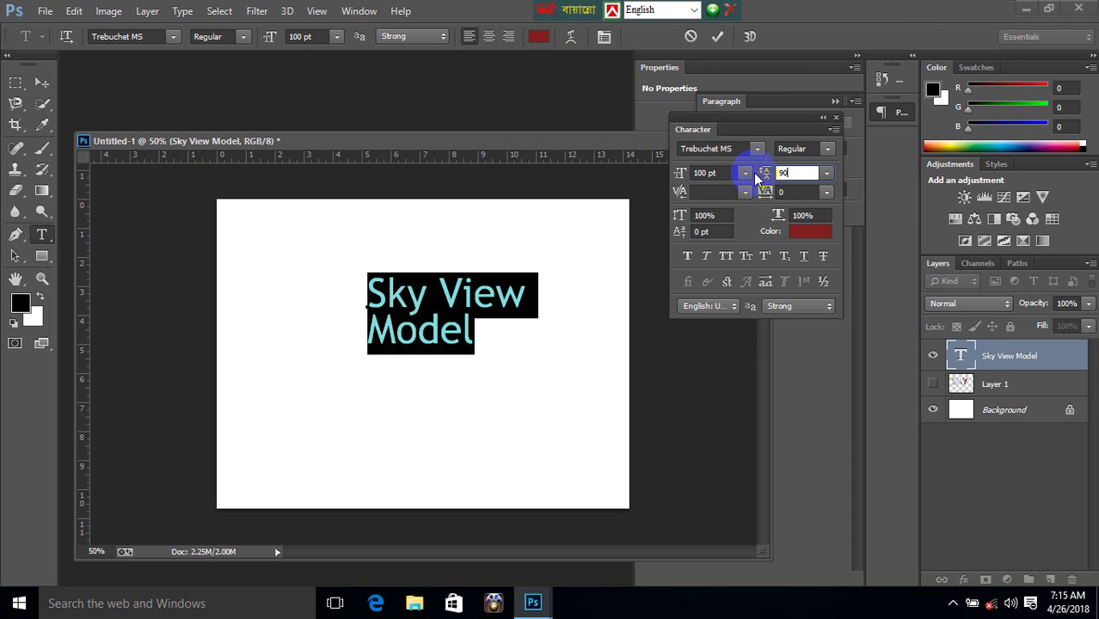
pyautogui.click(707, 214)
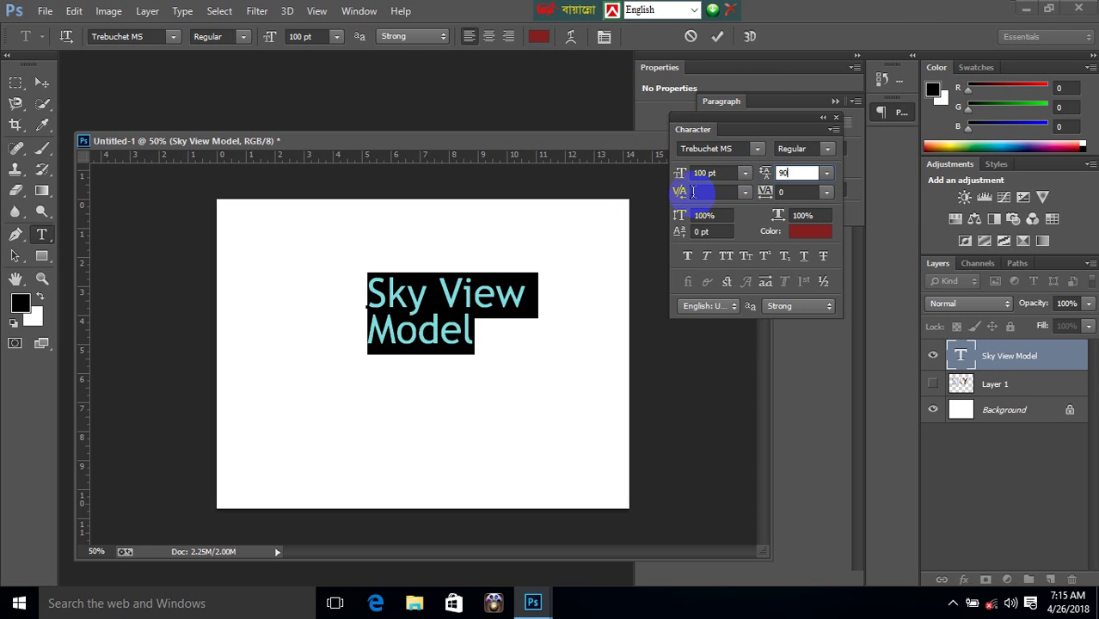
pyautogui.click(694, 190)
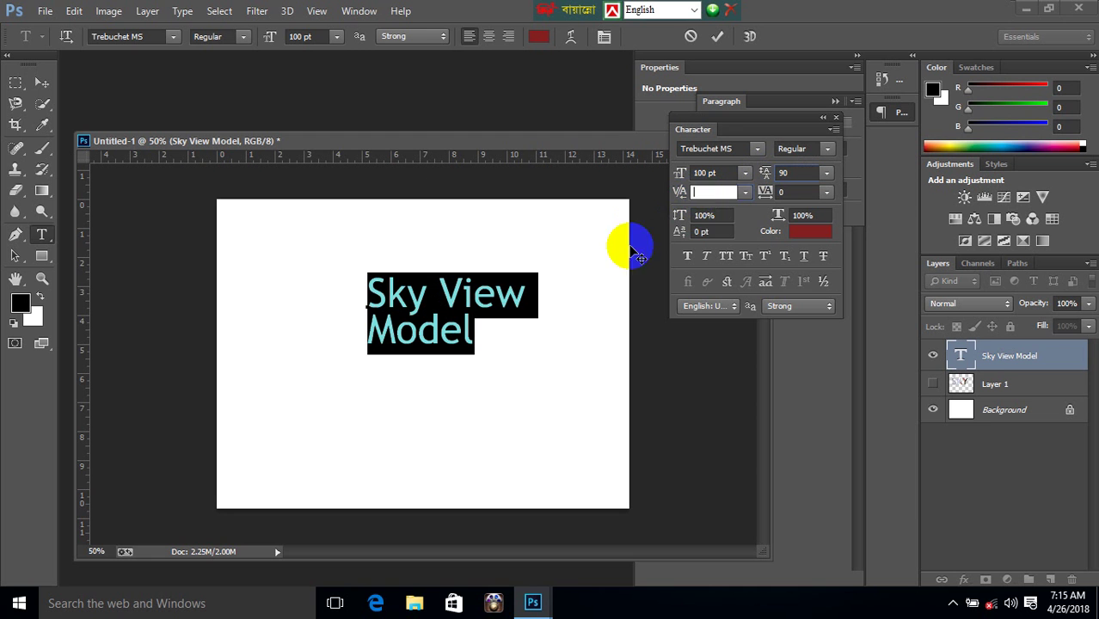
# Set the kerning to 0 from the kerning list.
pyautogui.click(704, 216)
pyautogui.click(747, 197)
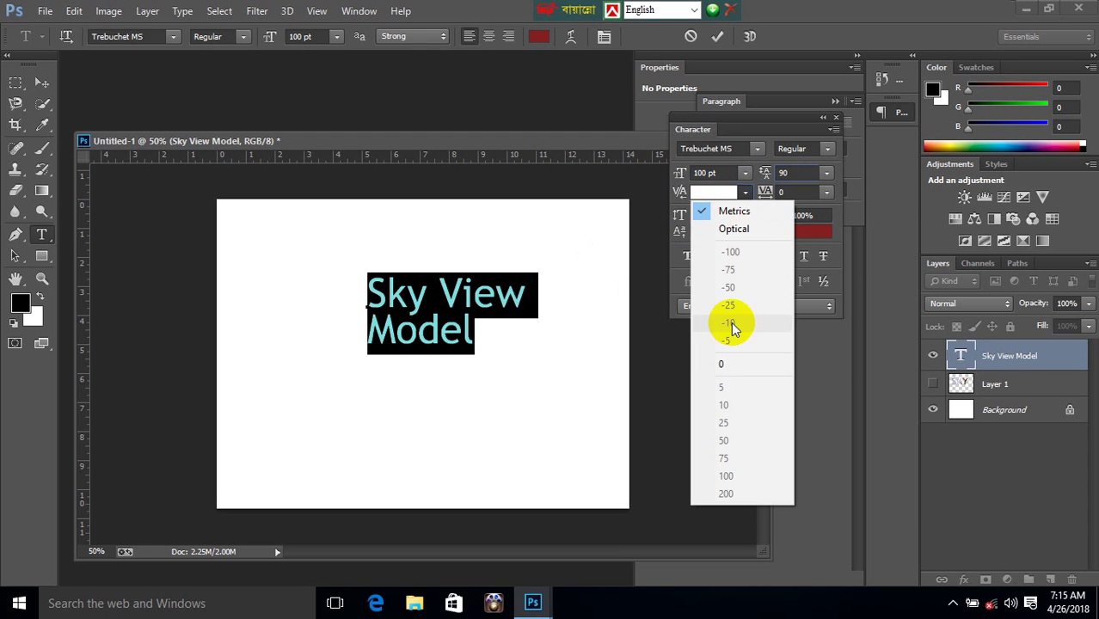
pyautogui.click(728, 364)
pyautogui.click(745, 192)
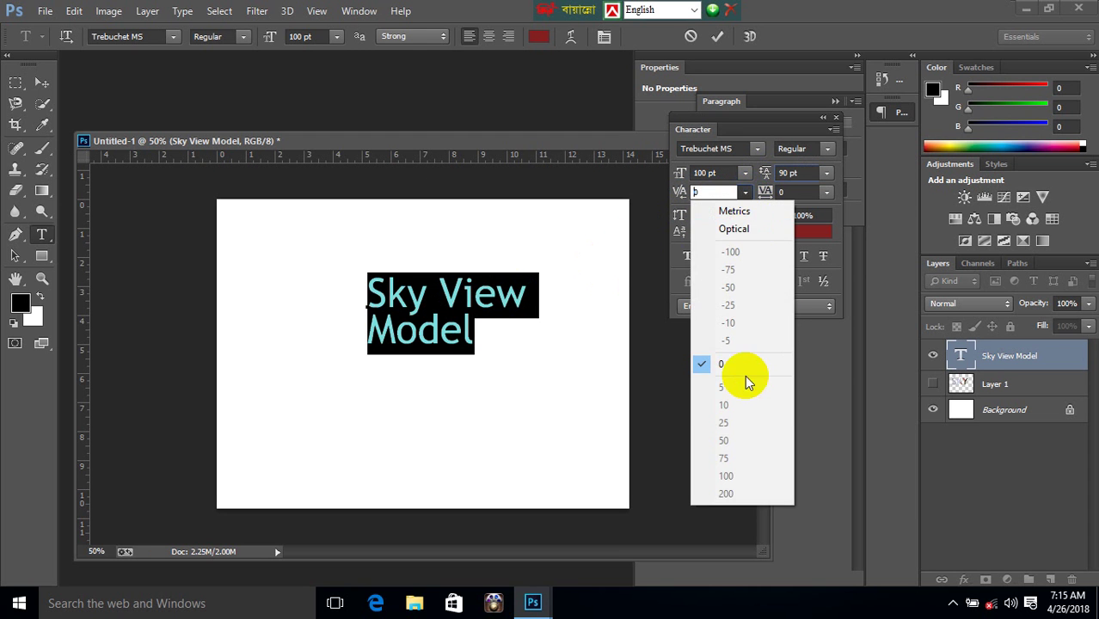
pyautogui.click(734, 445)
# Select the 'Sky View' line, undoing two accidental overwrites with 0.
pyautogui.click(461, 299)
pyautogui.moveTo(365, 292); pyautogui.dragTo(526, 296)
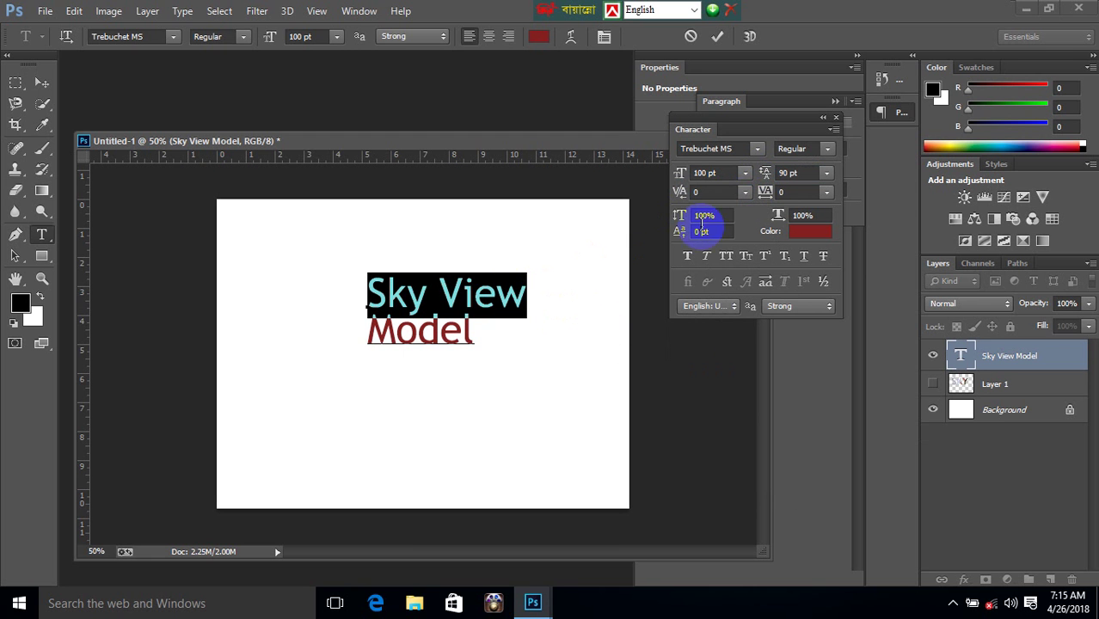
pyautogui.click(731, 192)
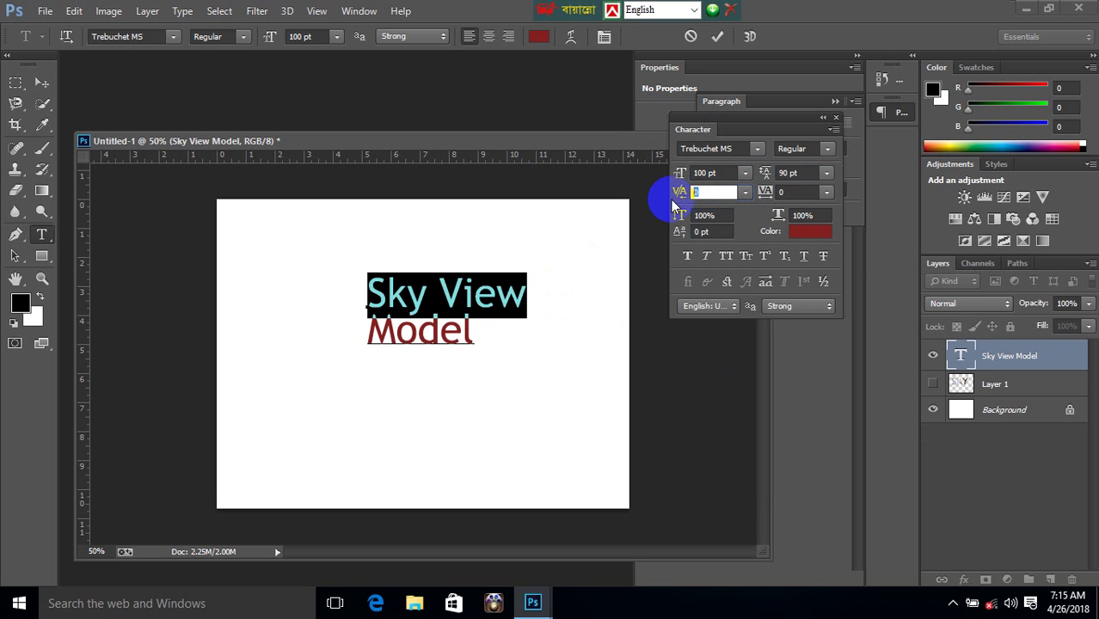
pyautogui.write('50')
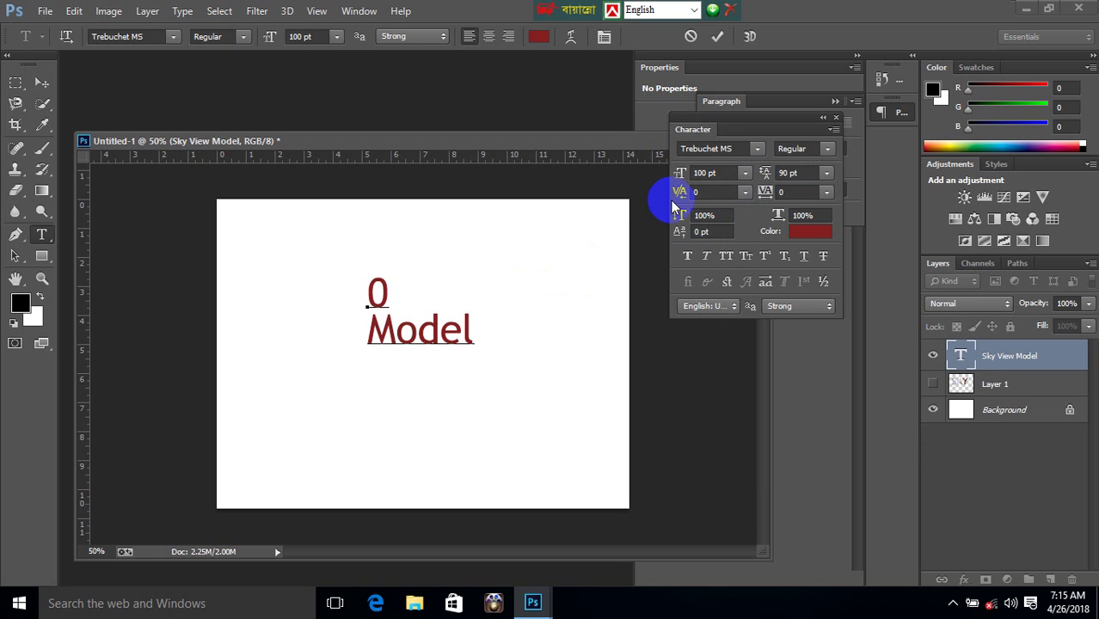
pyautogui.hotkey('ctrl', 'z')
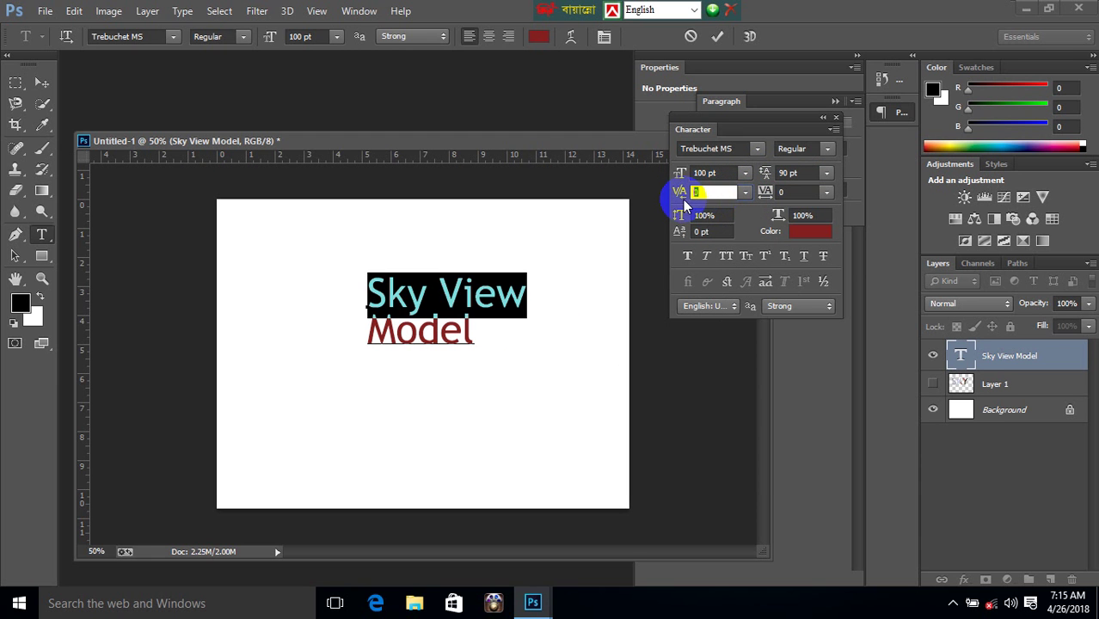
pyautogui.click(714, 189)
pyautogui.write('50')
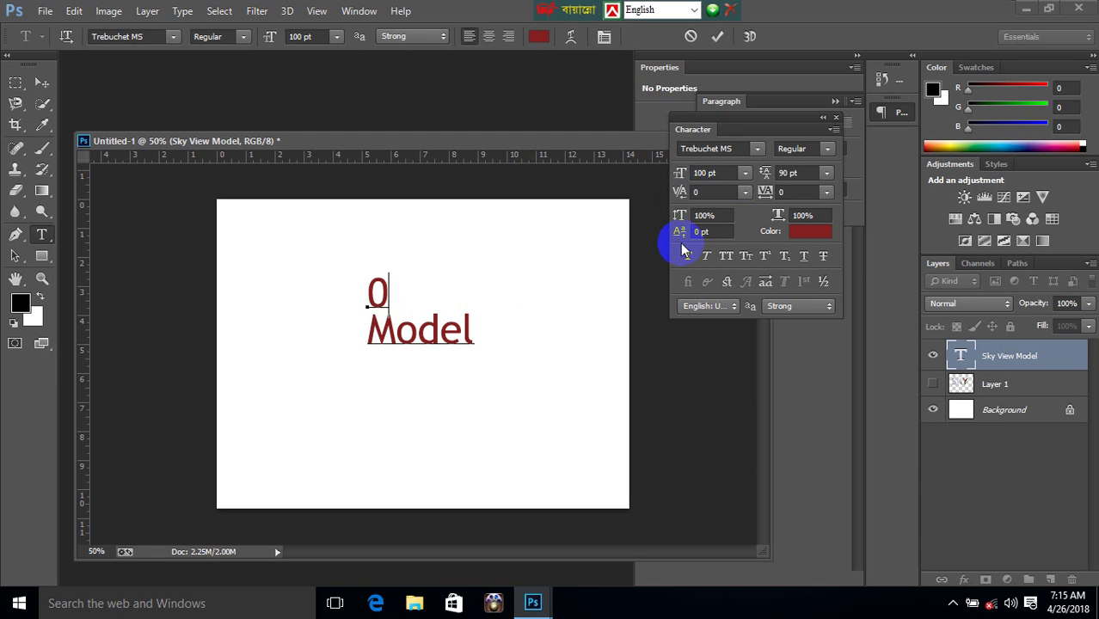
pyautogui.click(718, 215)
pyautogui.hotkey('ctrl', 'z')
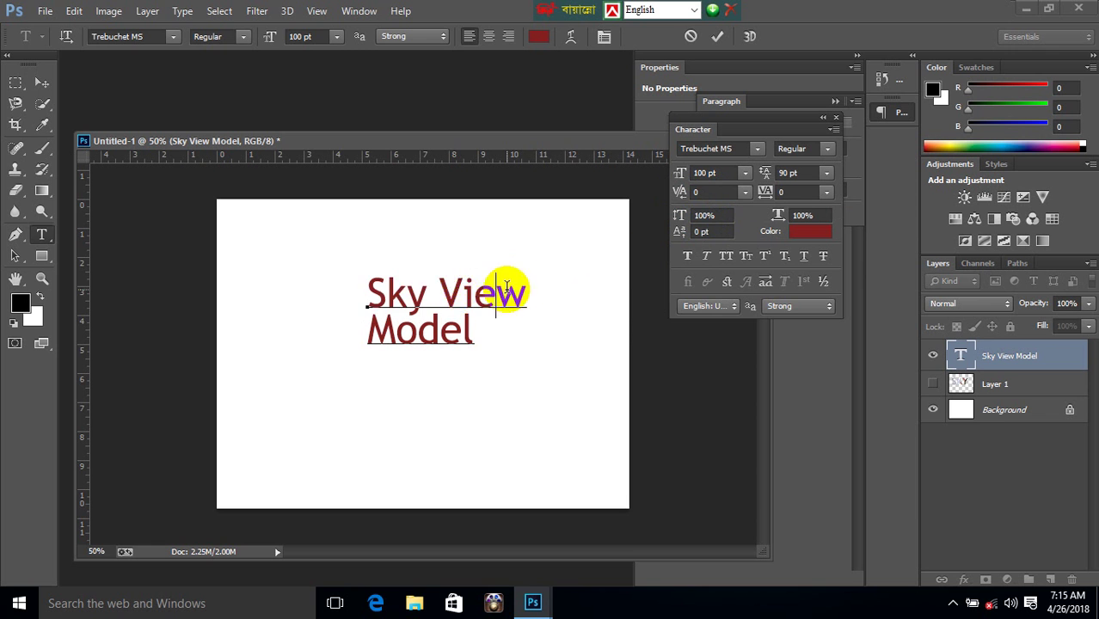
# Set the kerning of the first line to Metrics, after trying Optical.
pyautogui.moveTo(503, 283); pyautogui.dragTo(387, 291)
pyautogui.click(744, 193)
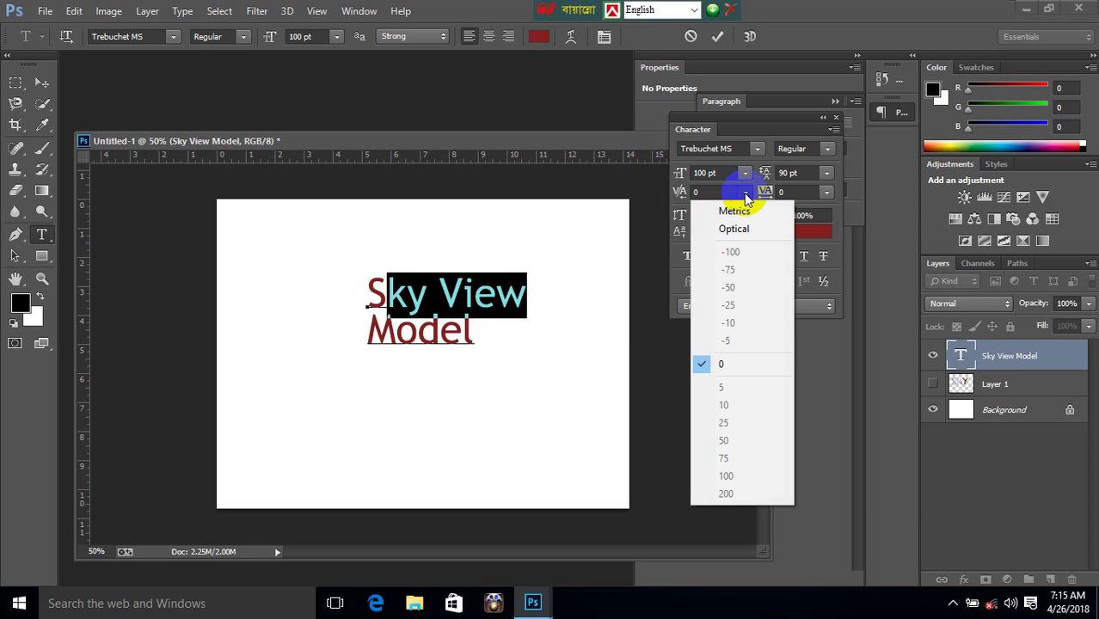
pyautogui.click(742, 228)
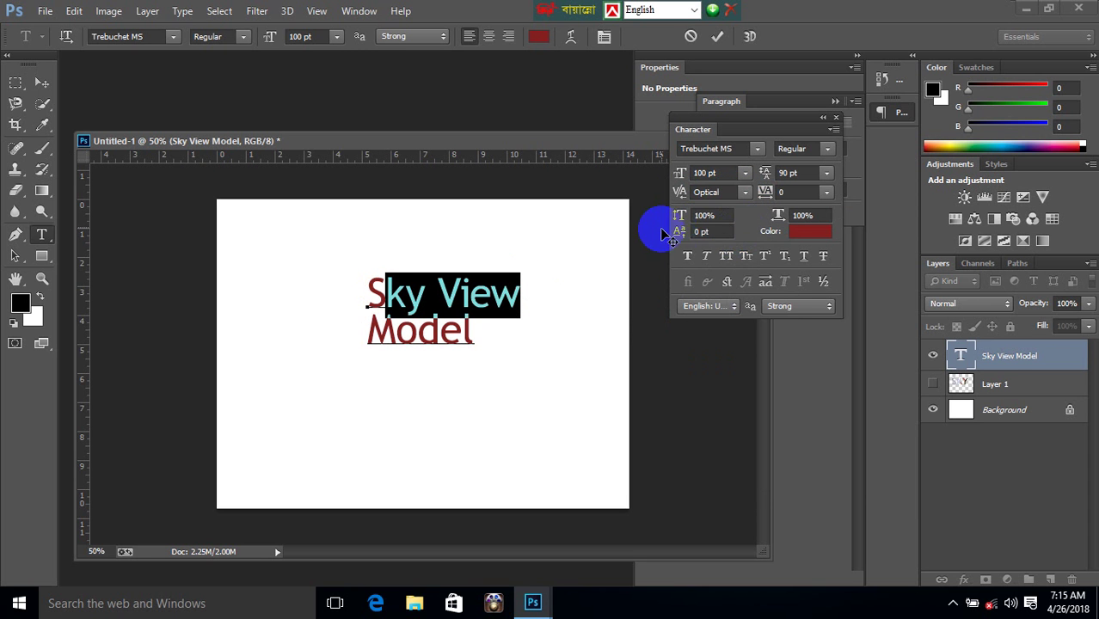
pyautogui.click(744, 192)
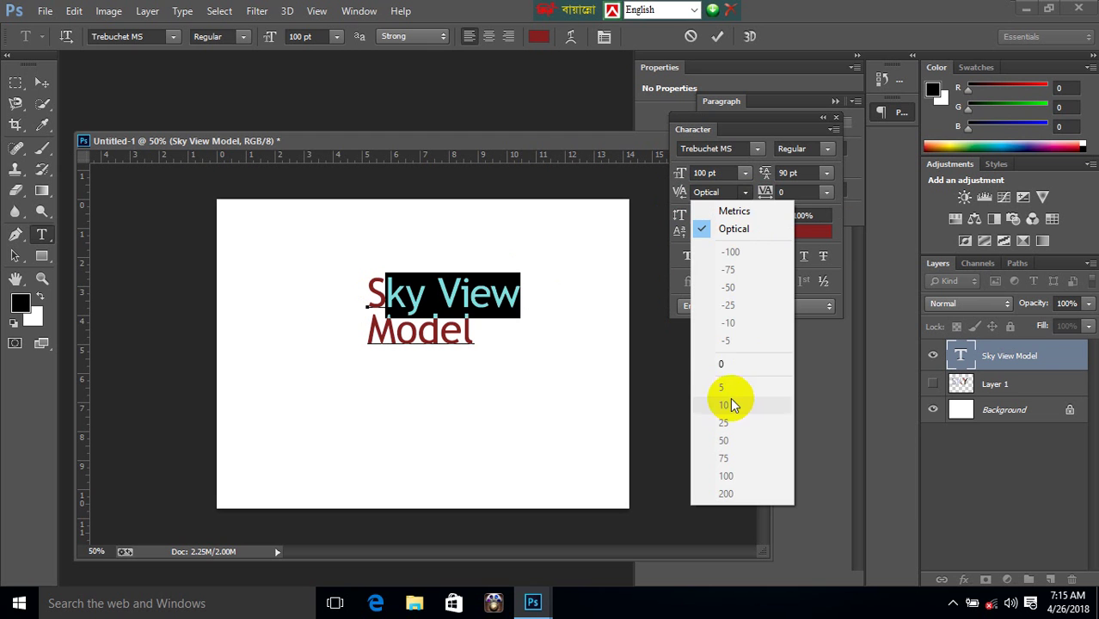
pyautogui.click(740, 213)
pyautogui.click(738, 192)
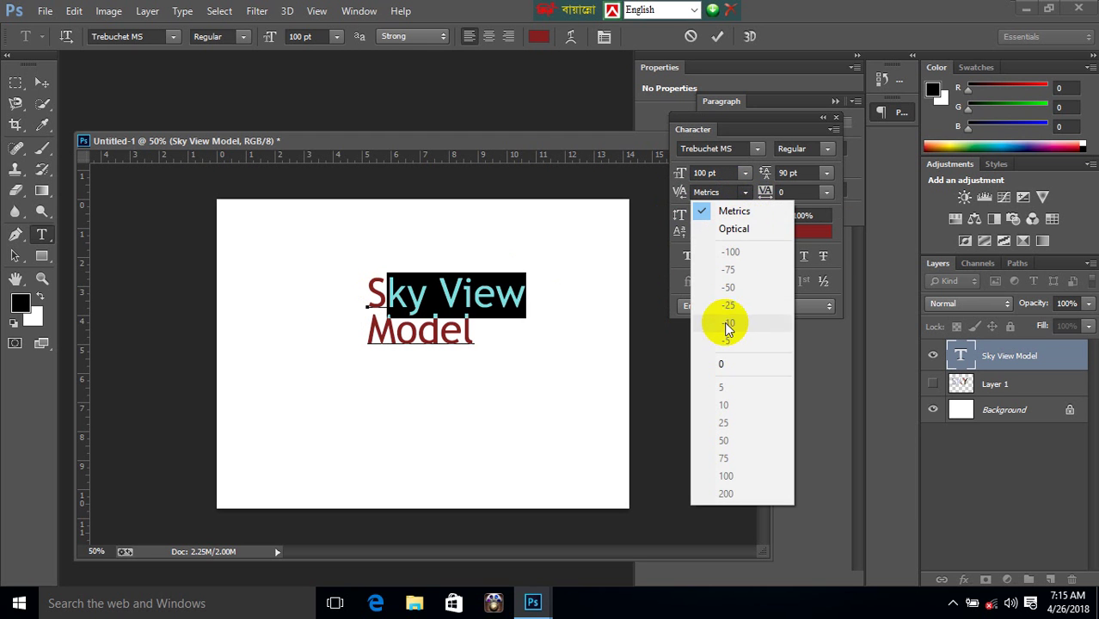
pyautogui.click(451, 293)
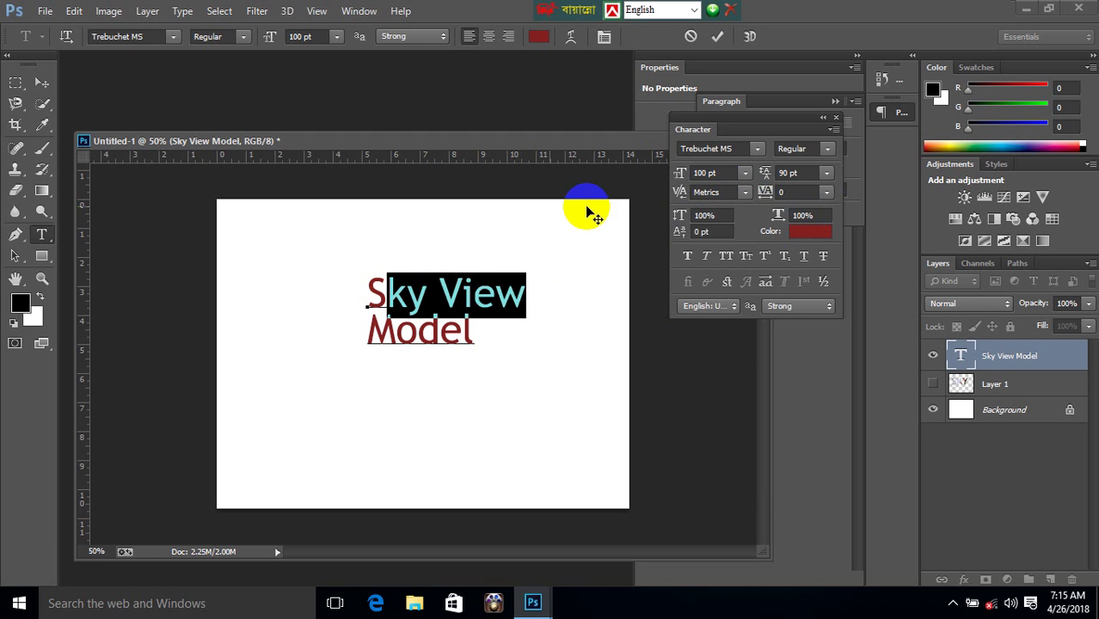
# Widen the Sky View line's tracking to 200.
pyautogui.click(451, 294)
pyautogui.tripleClick(526, 293)
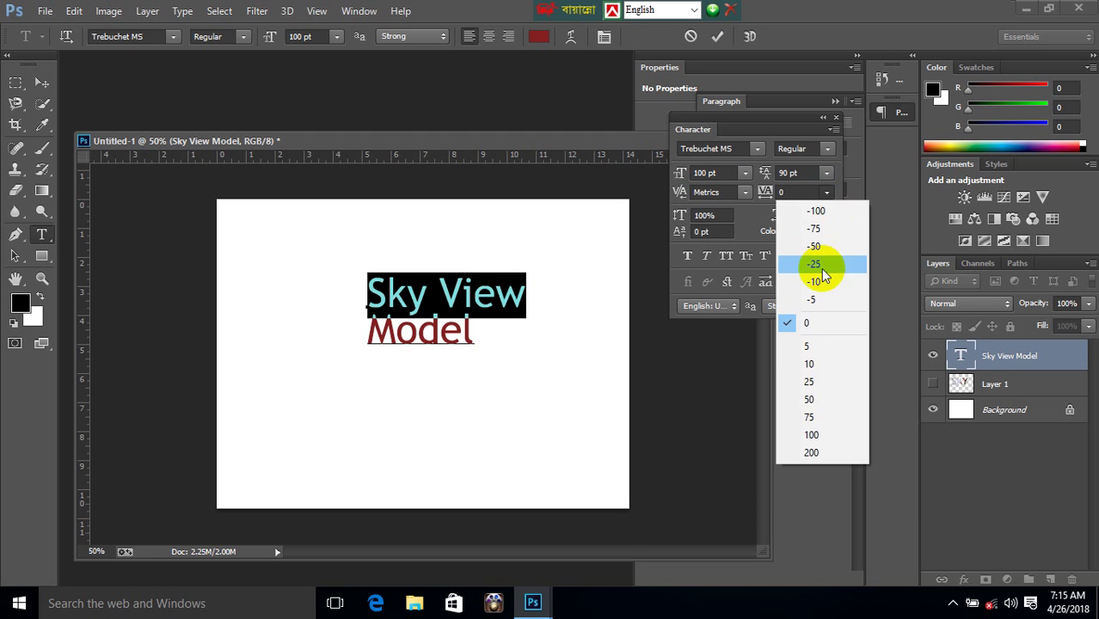
pyautogui.click(826, 363)
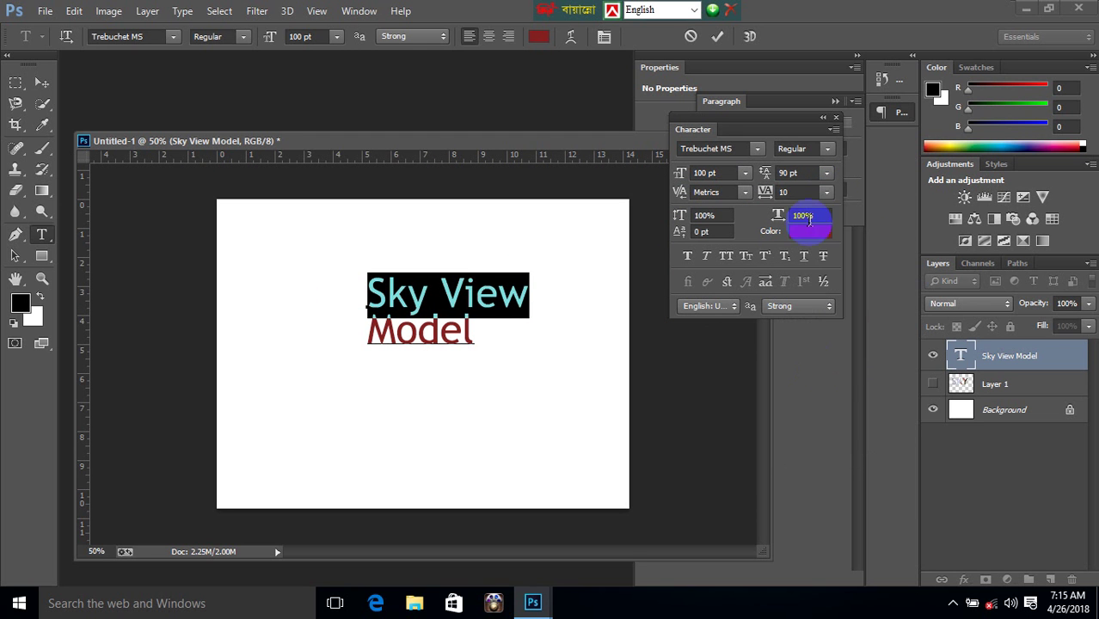
pyautogui.click(826, 192)
pyautogui.click(822, 435)
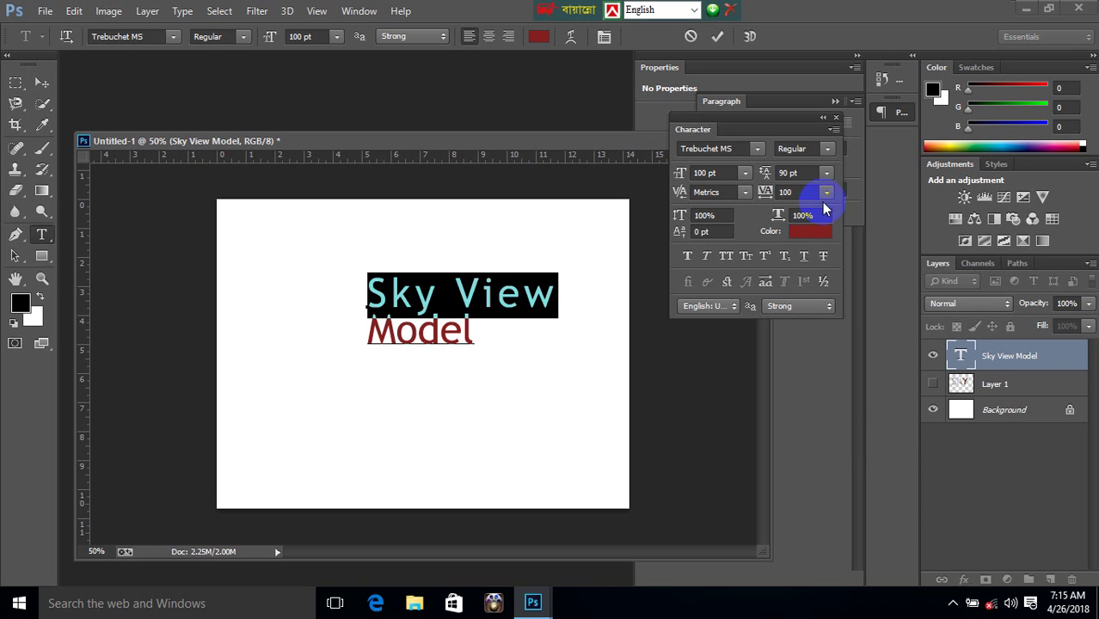
pyautogui.click(827, 192)
pyautogui.click(821, 452)
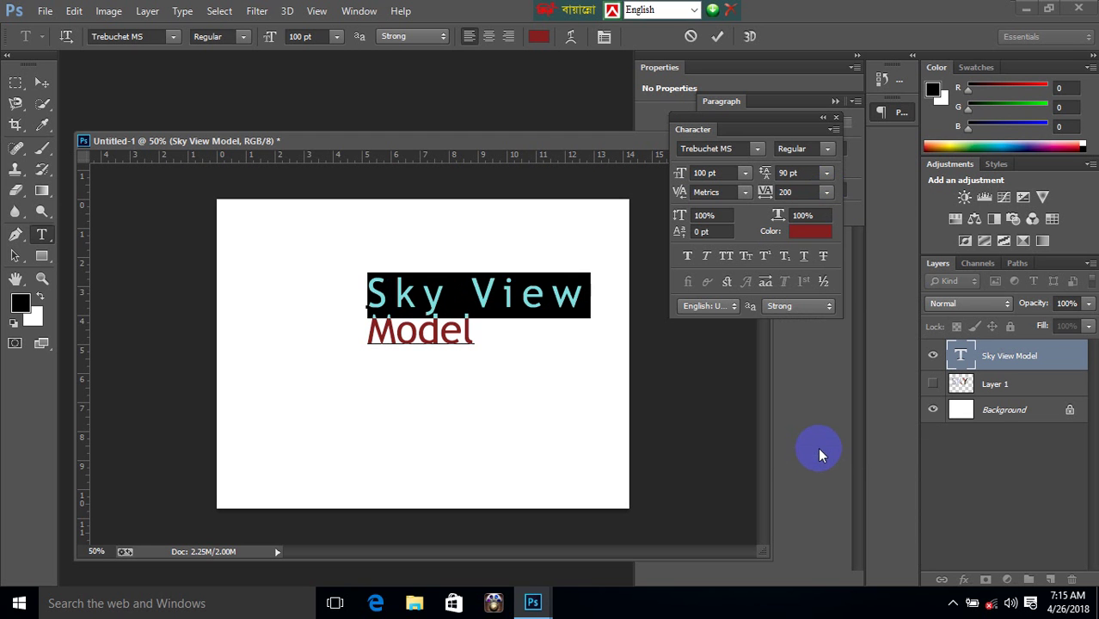
# Raise the Sky View vertical scale to 163%.
pyautogui.click(728, 215)
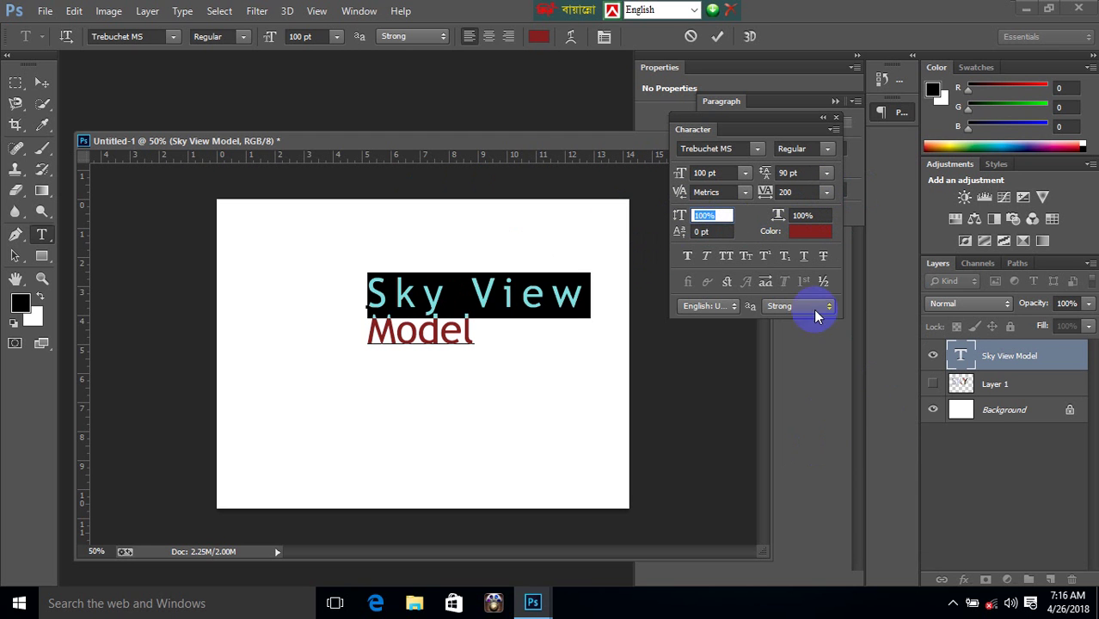
pyautogui.write('110')
pyautogui.press('Return')
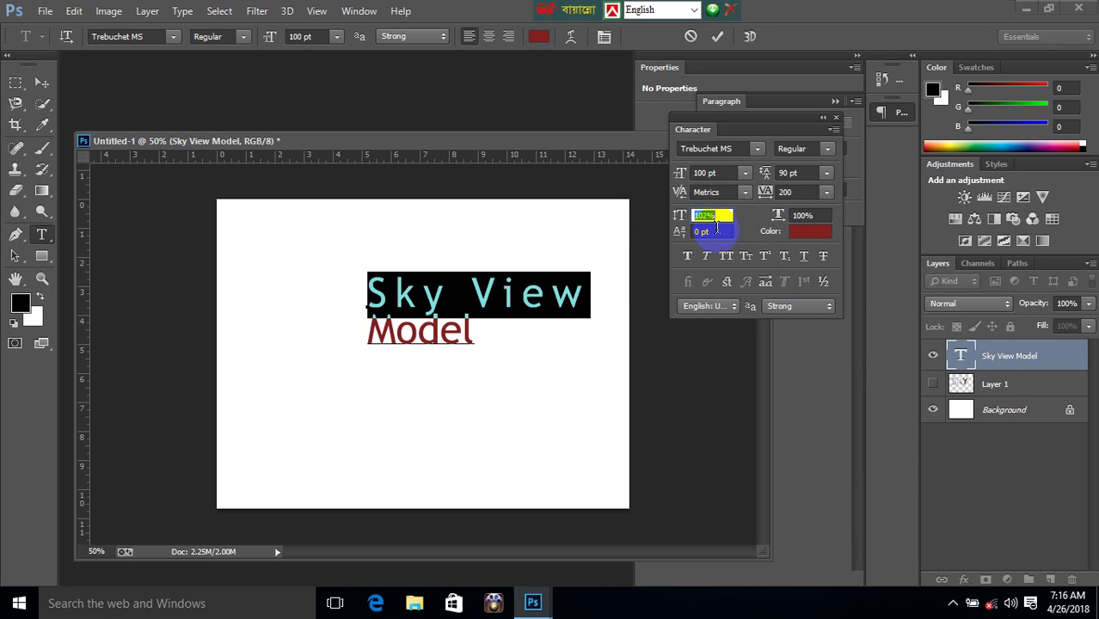
pyautogui.scroll(8, 727, 239)
pyautogui.scroll(9, 725, 230)
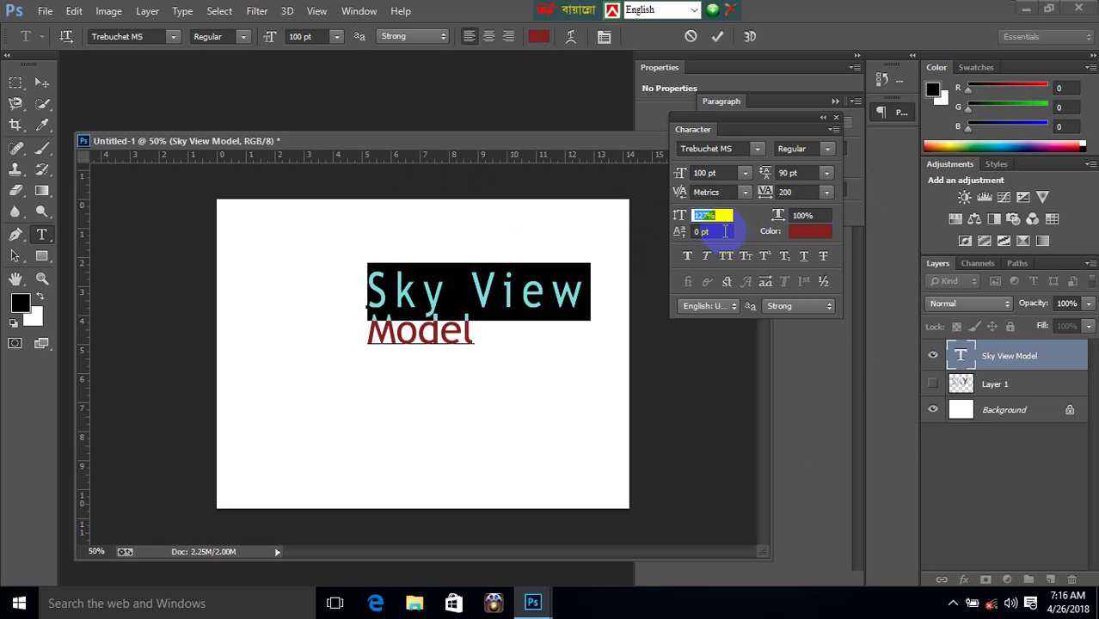
pyautogui.scroll(9, 725, 228)
pyautogui.scroll(8, 725, 228)
pyautogui.scroll(8, 725, 227)
pyautogui.scroll(7, 725, 227)
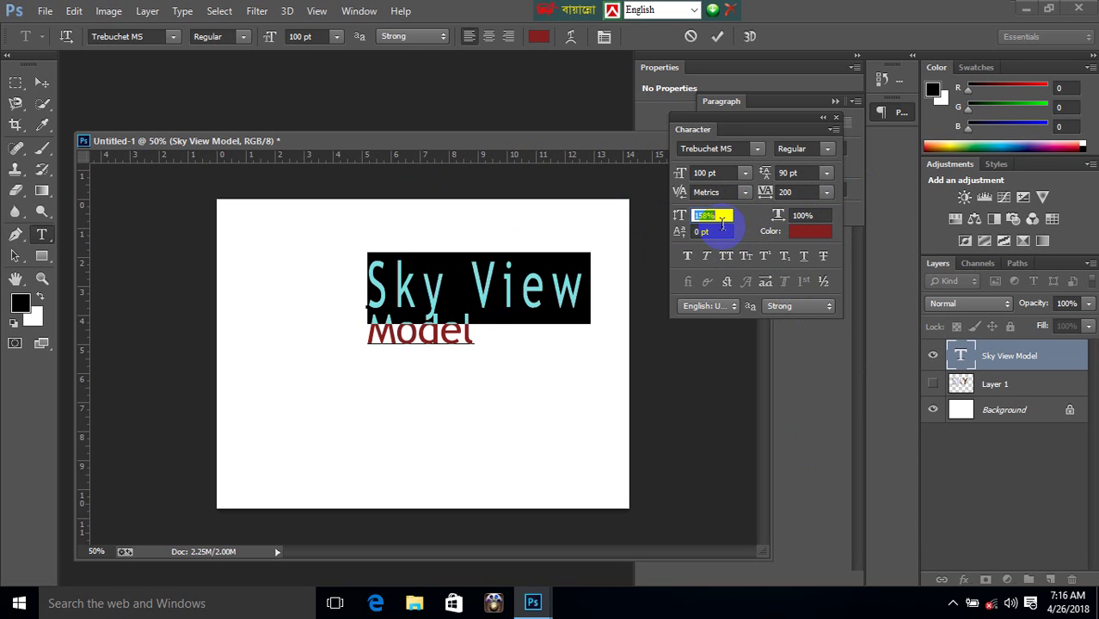
pyautogui.scroll(4, 725, 227)
# Narrow Sky View's horizontal scale, apply Faux Bold and commit the edits.
pyautogui.click(807, 216)
pyautogui.scroll(-5, 804, 229)
pyautogui.scroll(-8, 804, 230)
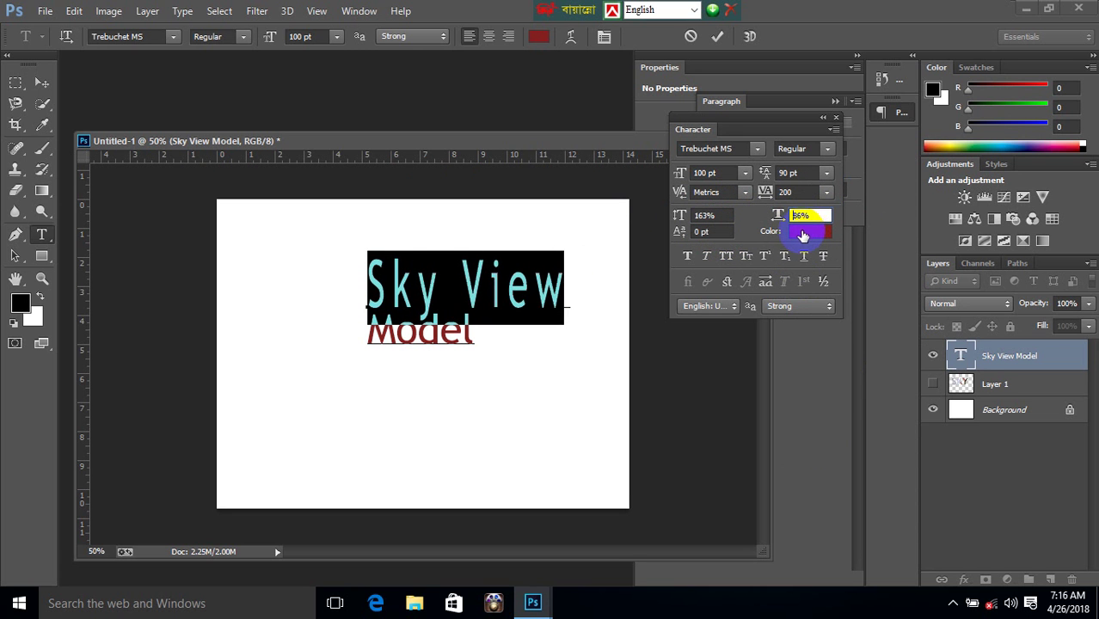
pyautogui.scroll(-8, 803, 232)
pyautogui.scroll(-7, 791, 237)
pyautogui.scroll(-5, 792, 237)
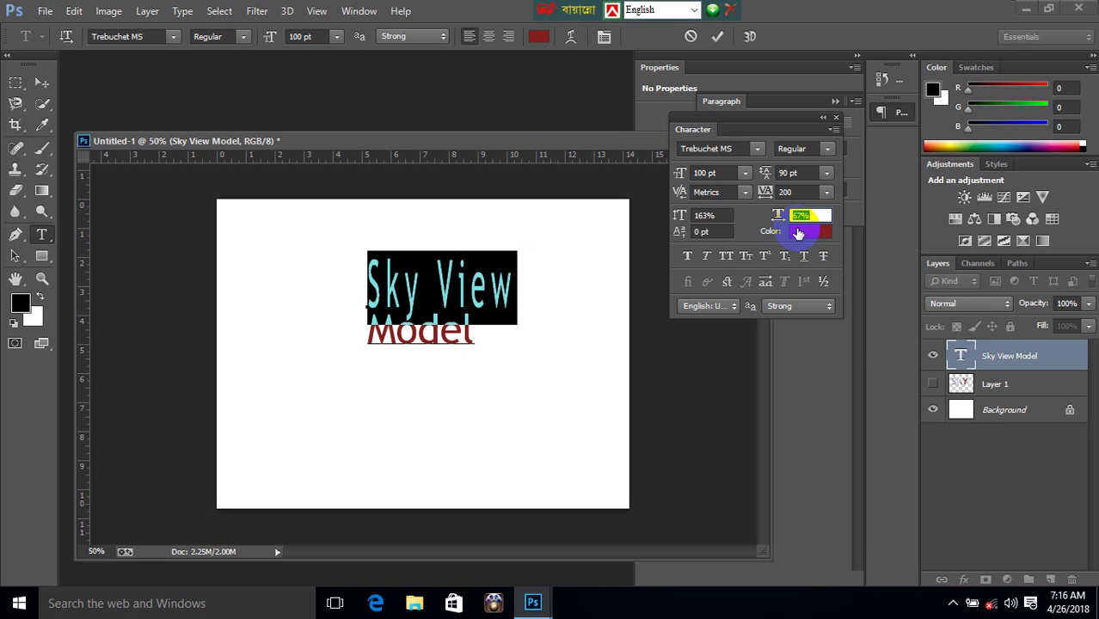
pyautogui.click(688, 257)
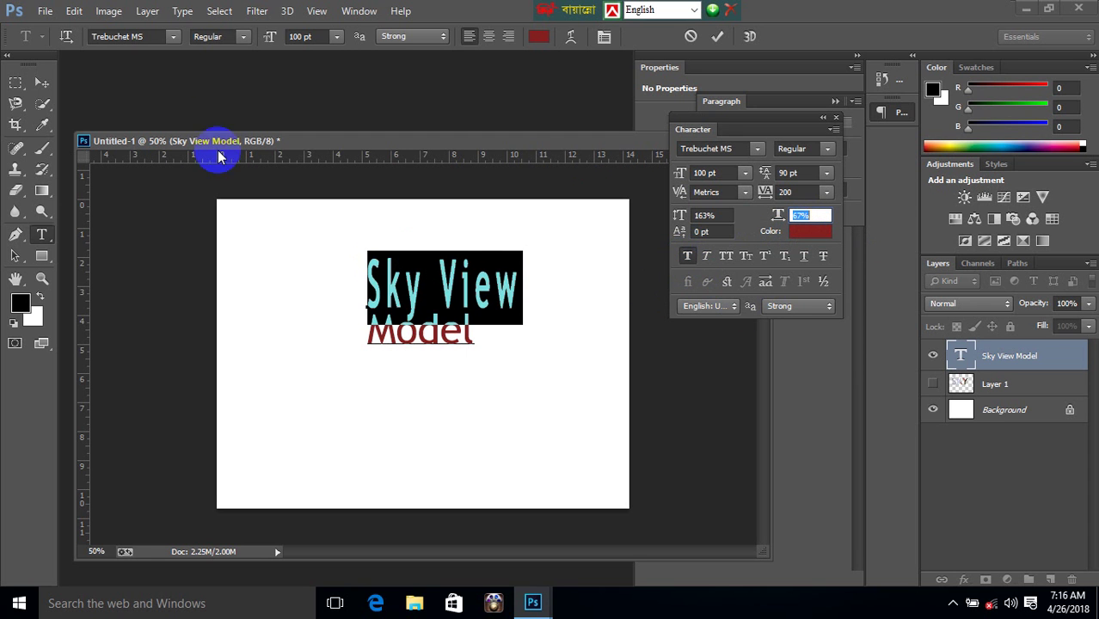
pyautogui.click(41, 82)
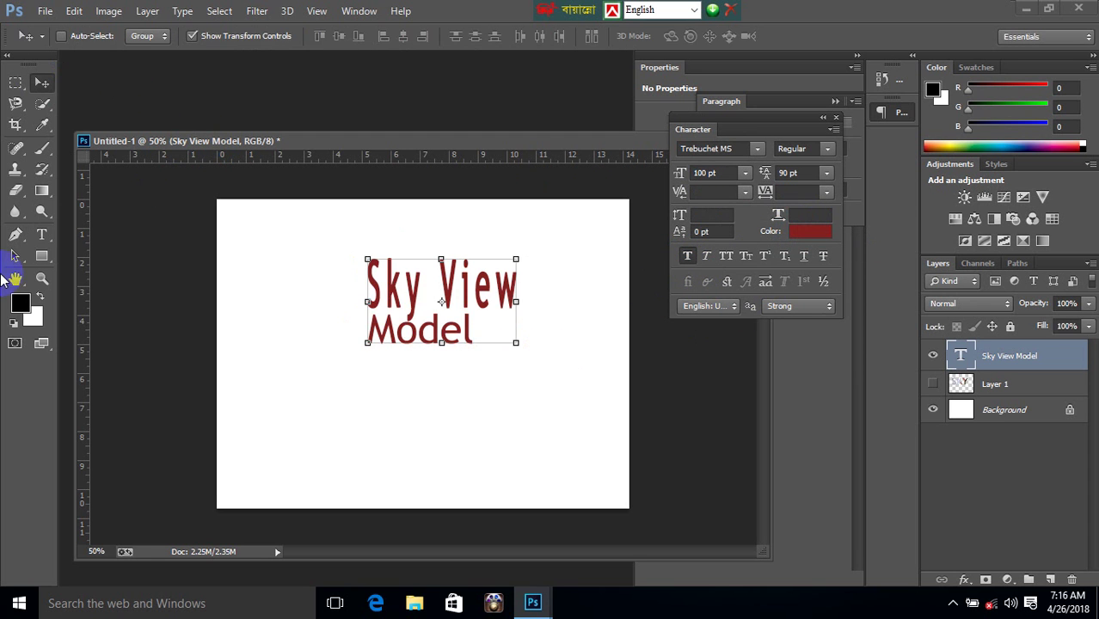
# Type 'Model' as a new text layer and set its font style to Bold.
pyautogui.click(47, 236)
pyautogui.click(325, 426)
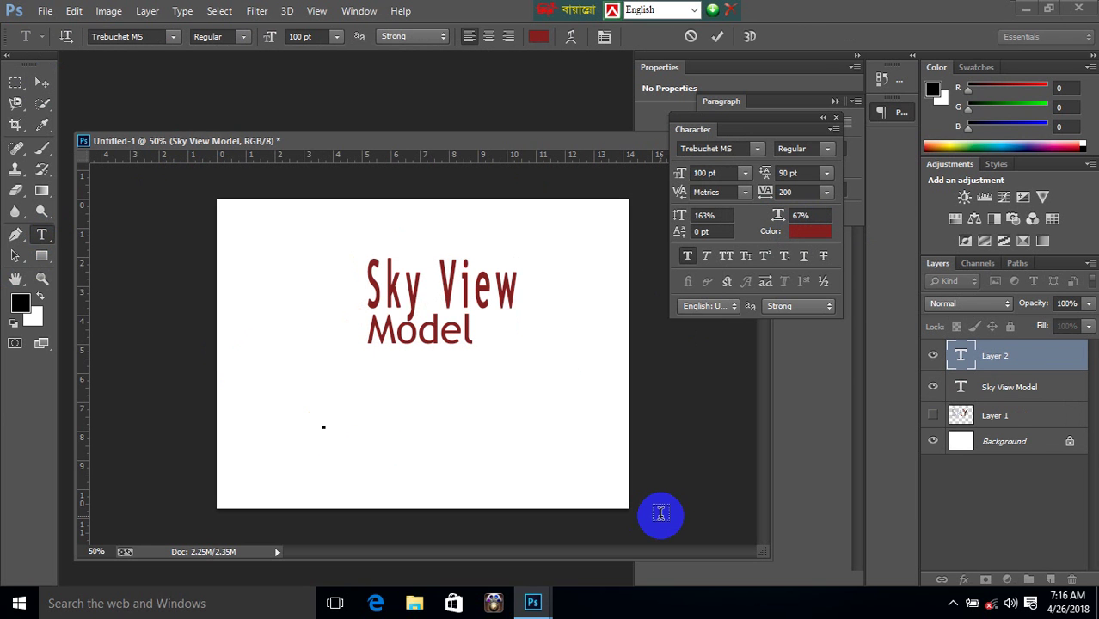
pyautogui.write('Model')
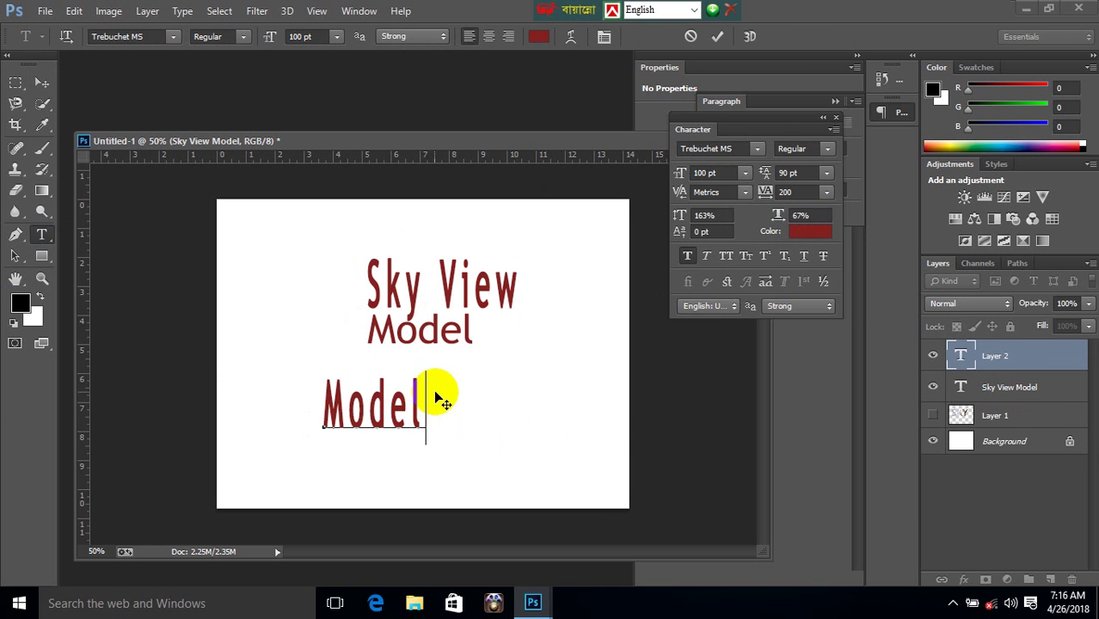
pyautogui.moveTo(433, 389); pyautogui.dragTo(269, 399)
pyautogui.click(394, 402)
pyautogui.moveTo(428, 403); pyautogui.dragTo(306, 402)
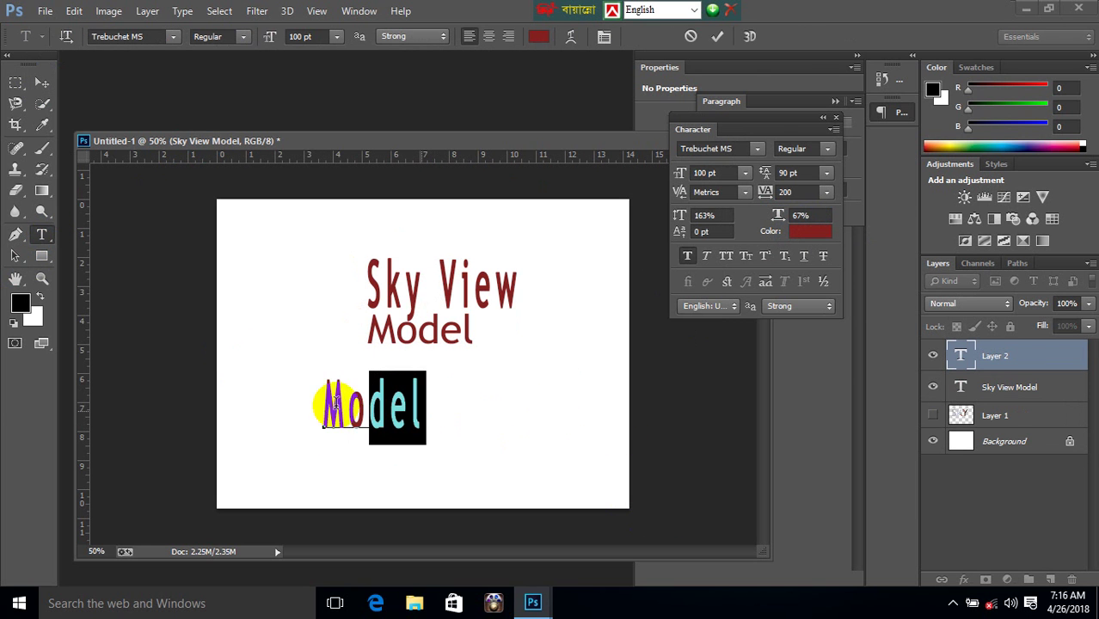
pyautogui.click(826, 149)
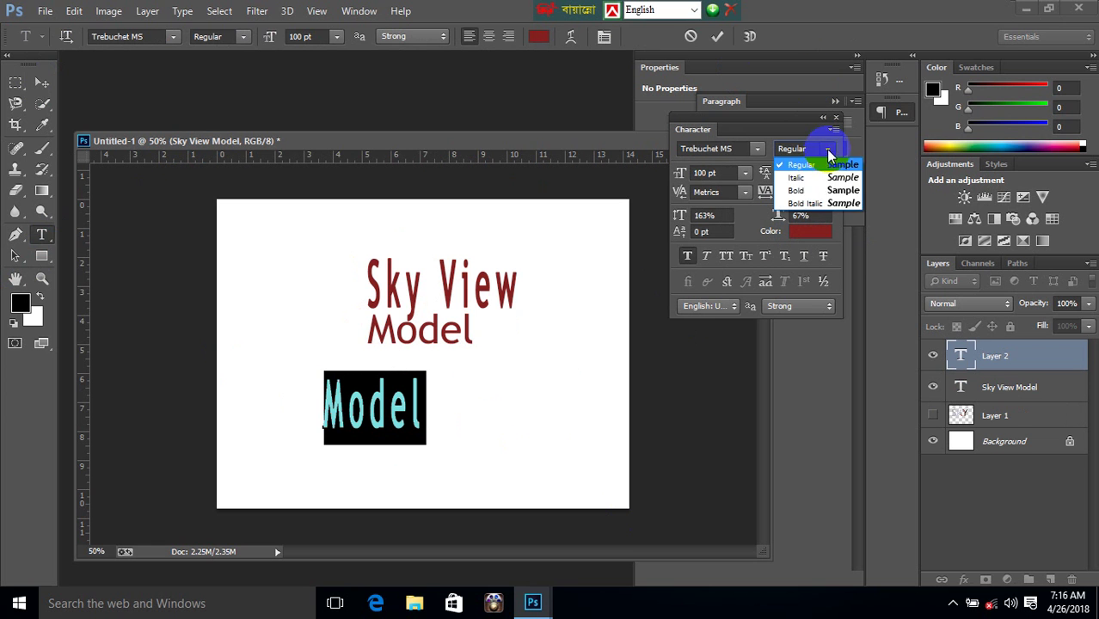
pyautogui.click(811, 191)
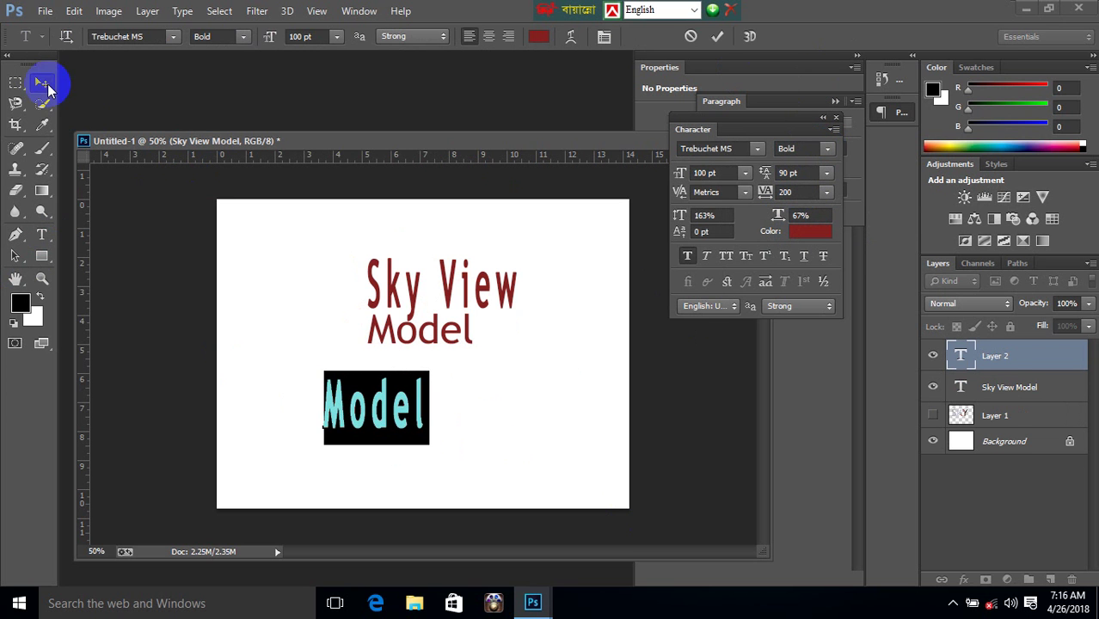
pyautogui.click(42, 83)
# Make Model faux bold italic and move it just left of Sky View.
pyautogui.click(687, 255)
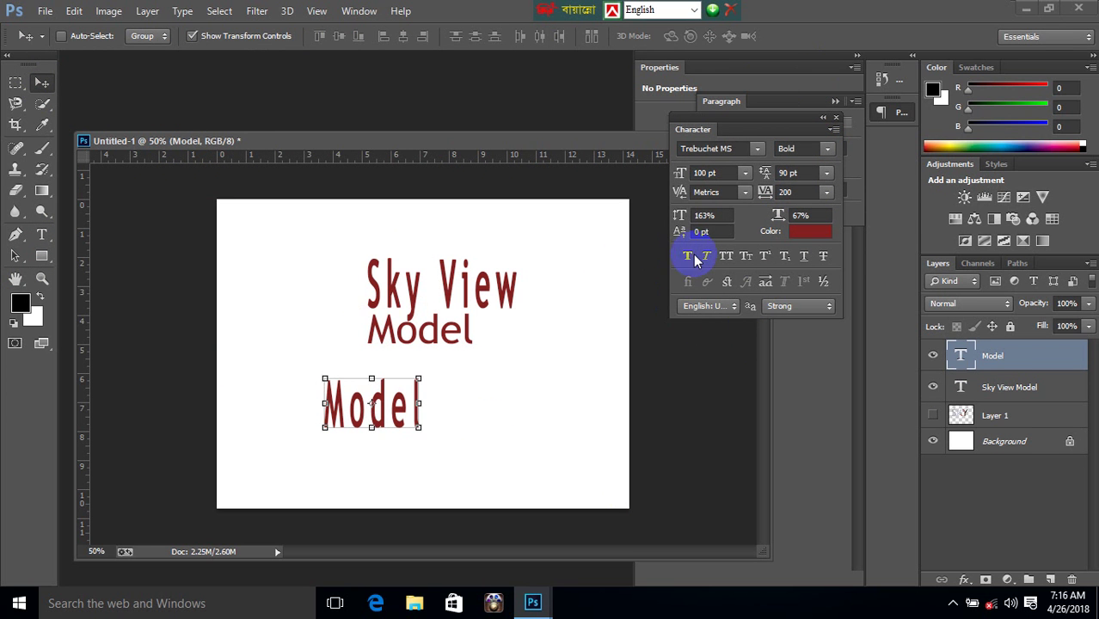
pyautogui.click(706, 255)
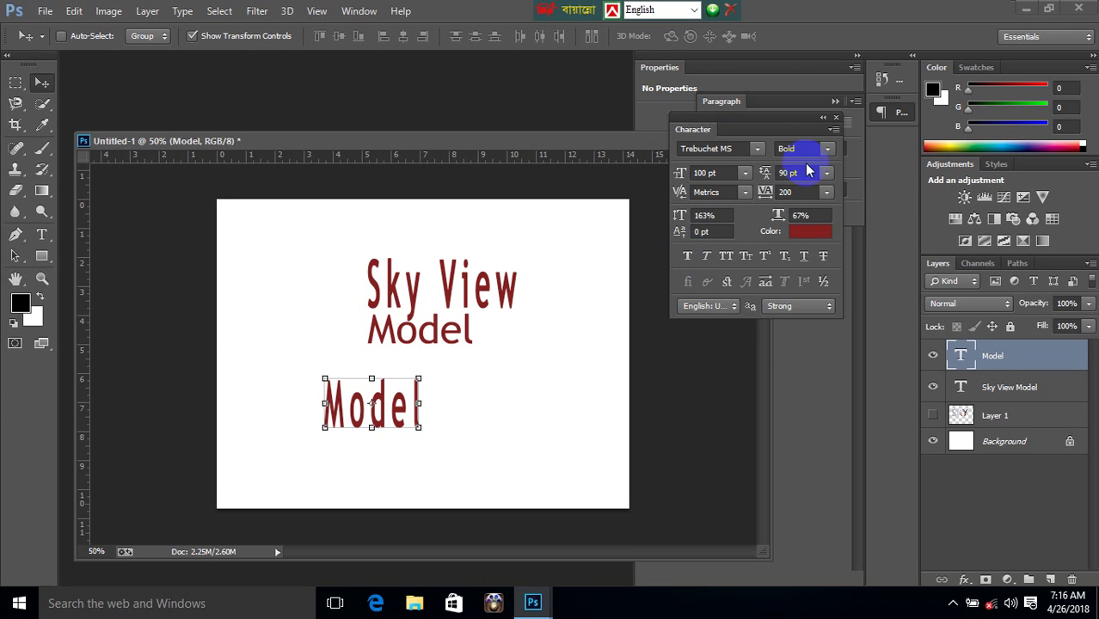
pyautogui.click(687, 259)
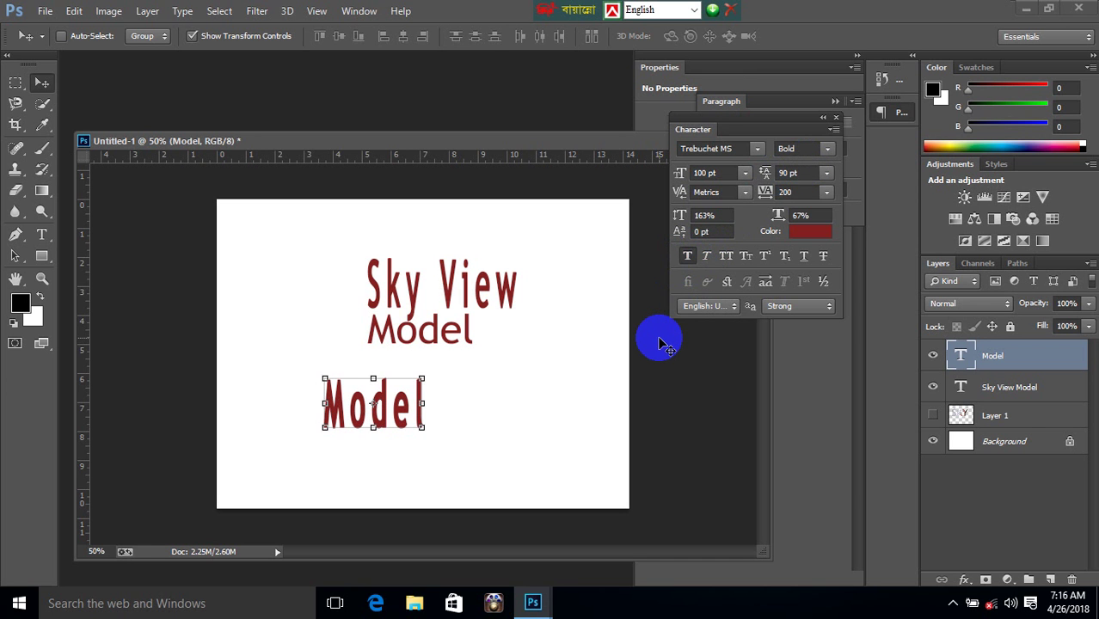
pyautogui.click(706, 259)
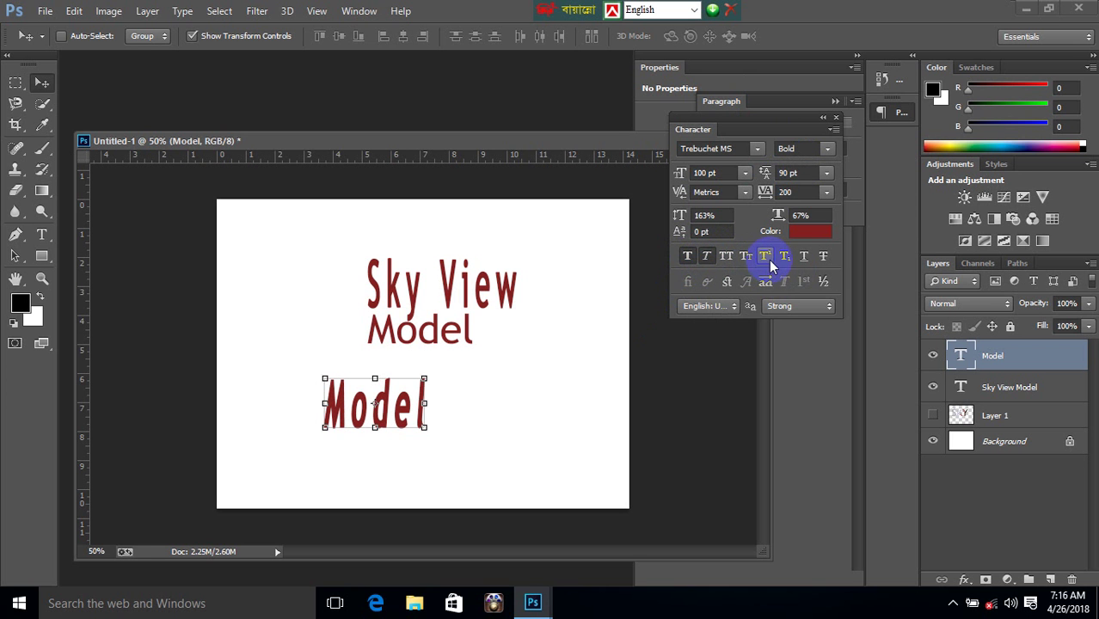
pyautogui.moveTo(400, 389); pyautogui.dragTo(338, 277)
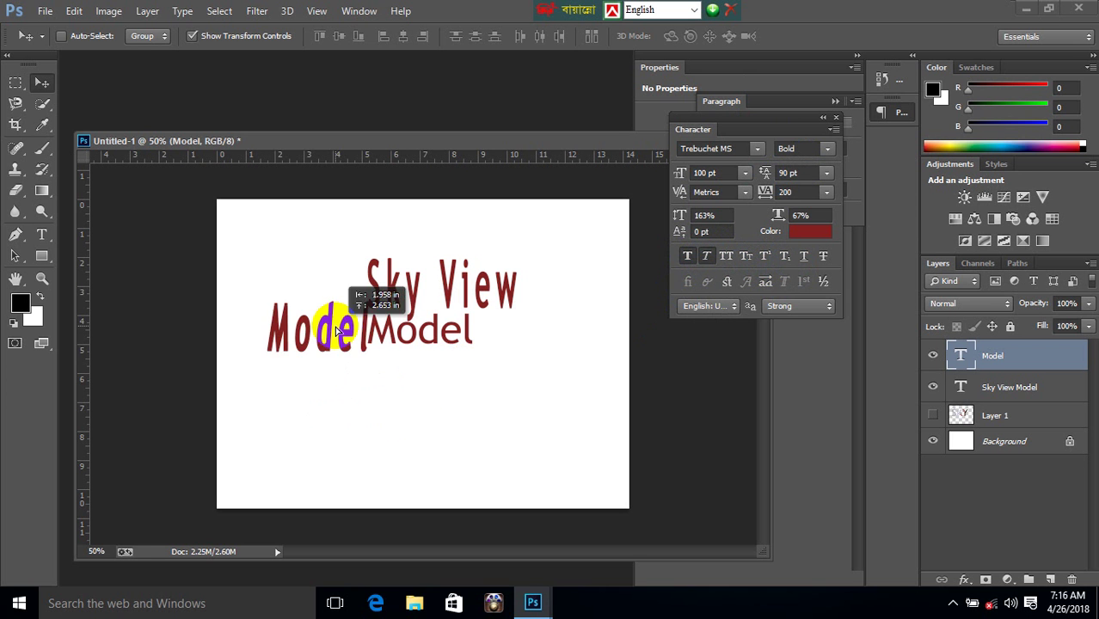
pyautogui.click(42, 233)
pyautogui.click(388, 422)
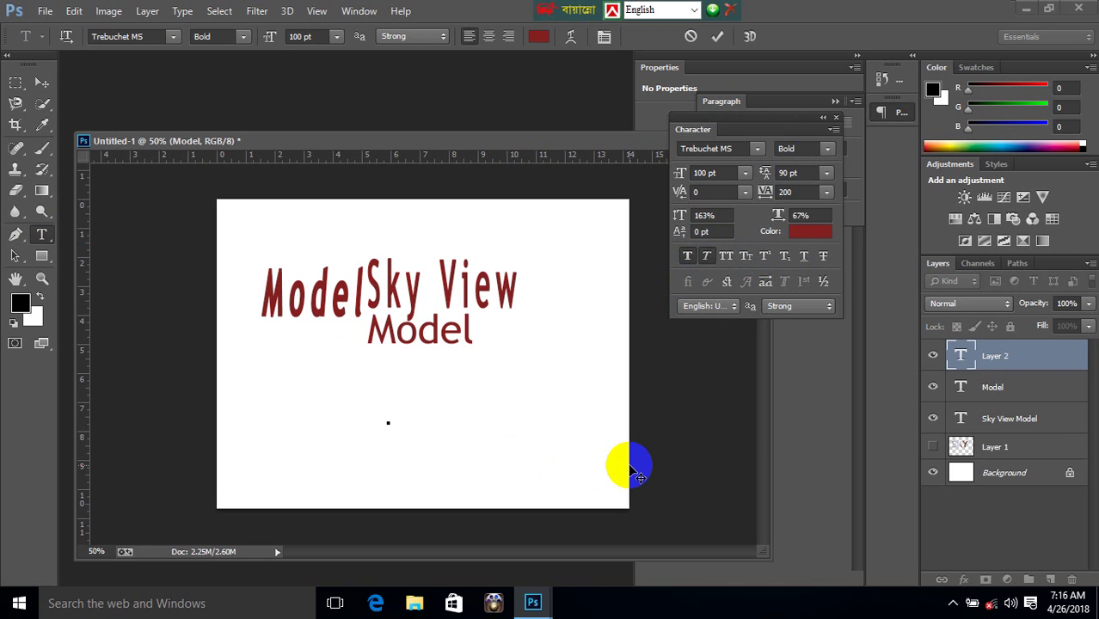
# Type 'H2' and make its 2 superscript, then subscript.
pyautogui.write('h')
pyautogui.press('BackSpace')
pyautogui.write('H')
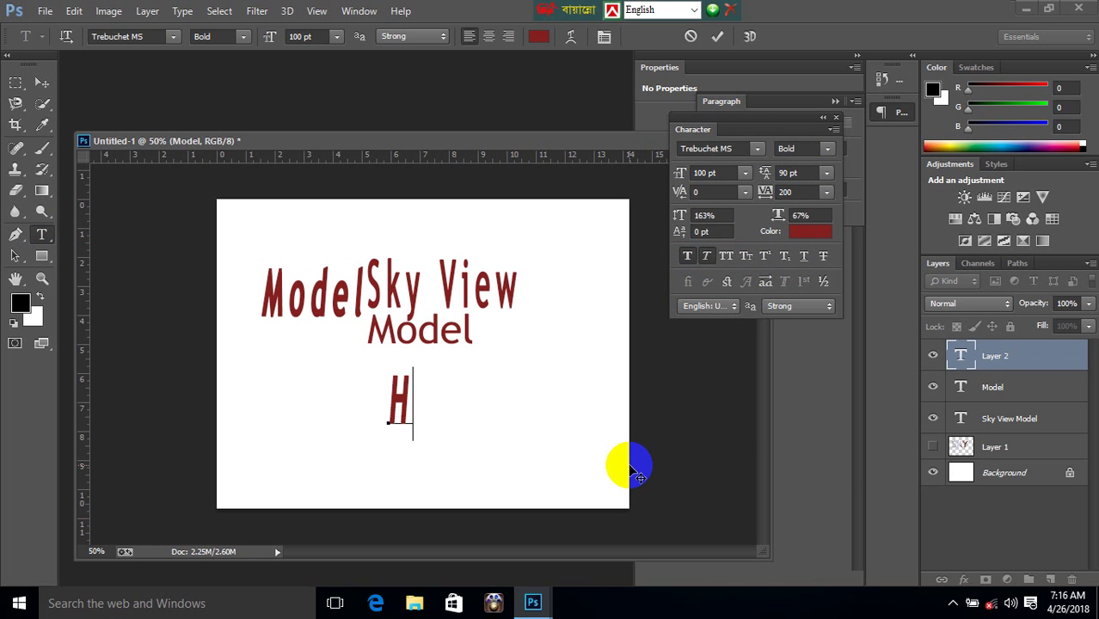
pyautogui.write('2')
pyautogui.moveTo(437, 411); pyautogui.dragTo(419, 400)
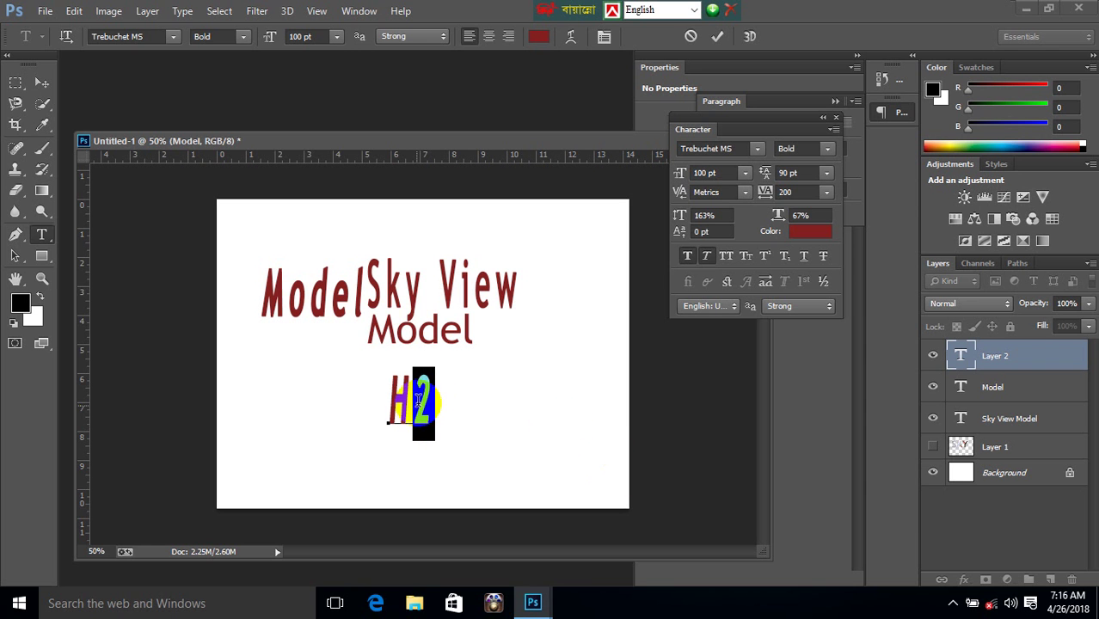
pyautogui.click(766, 258)
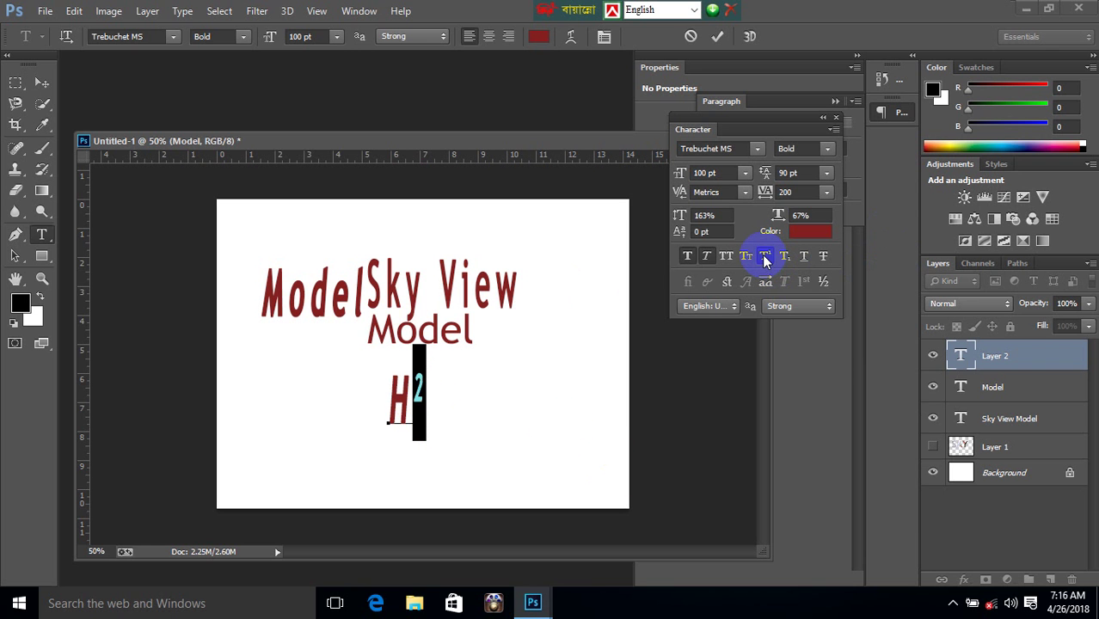
pyautogui.click(404, 402)
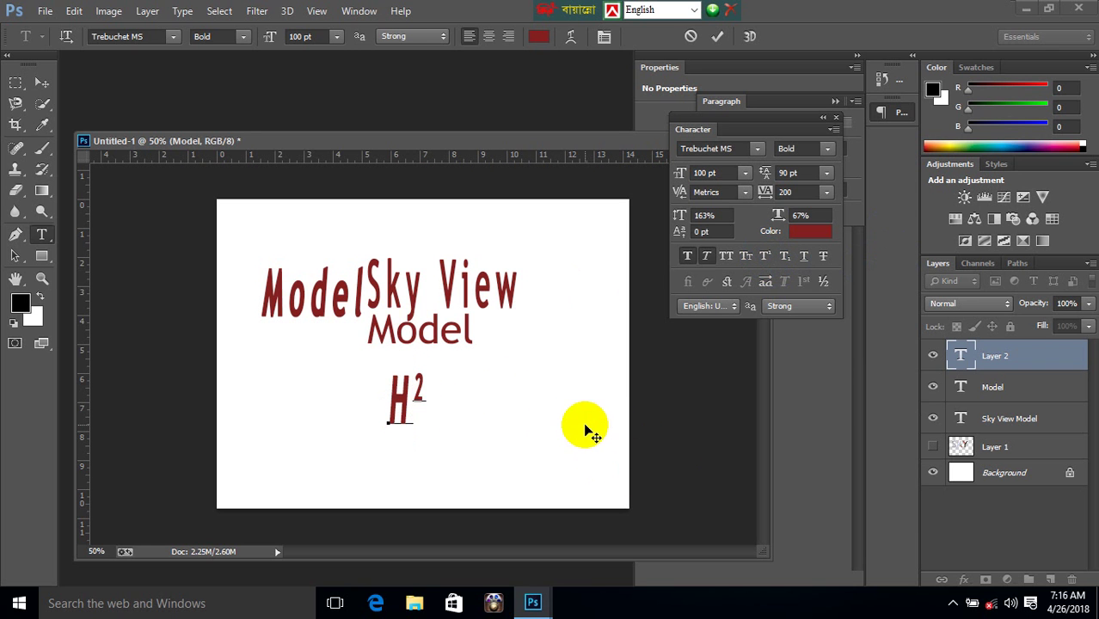
pyautogui.doubleClick(415, 397)
pyautogui.moveTo(415, 397); pyautogui.dragTo(589, 356)
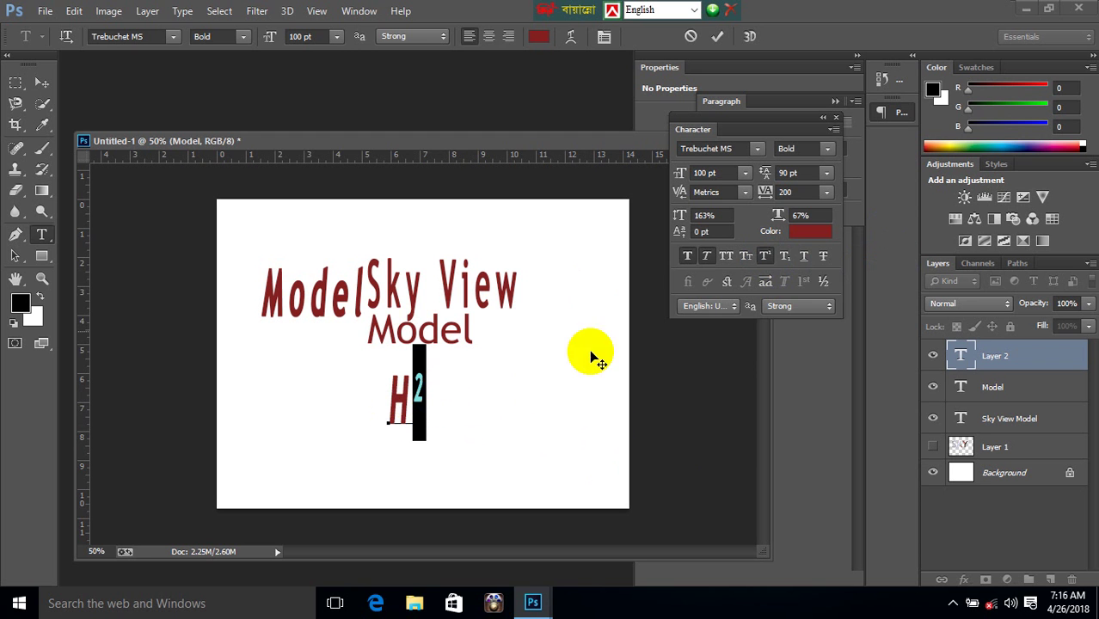
pyautogui.click(786, 257)
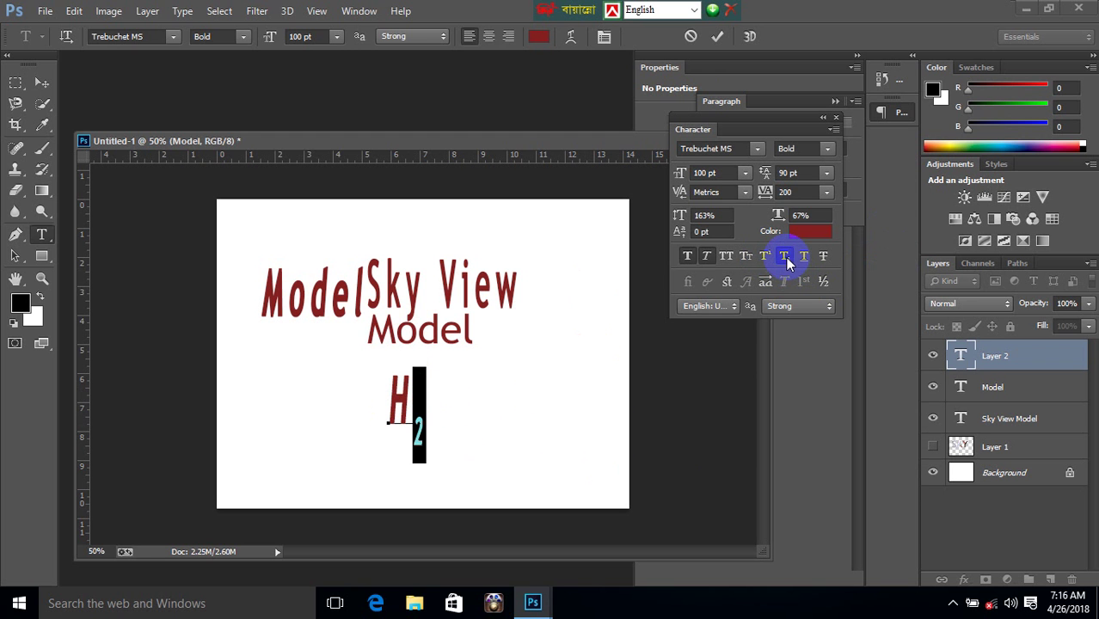
pyautogui.click(36, 78)
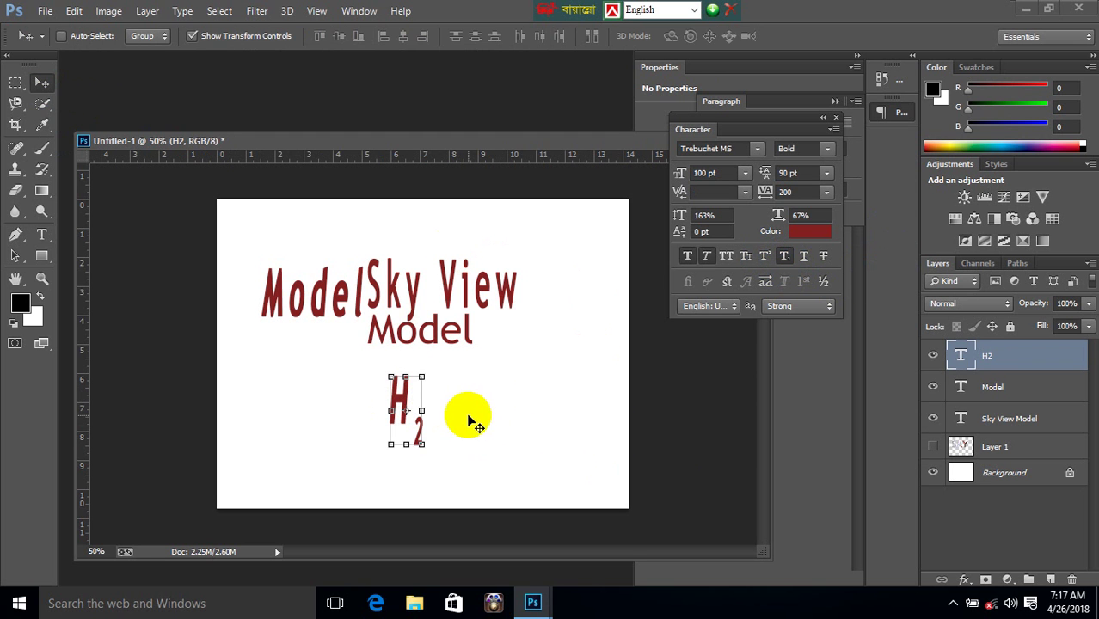
# Turn off subscript so the 2 in H2 is normal size again.
pyautogui.click(42, 234)
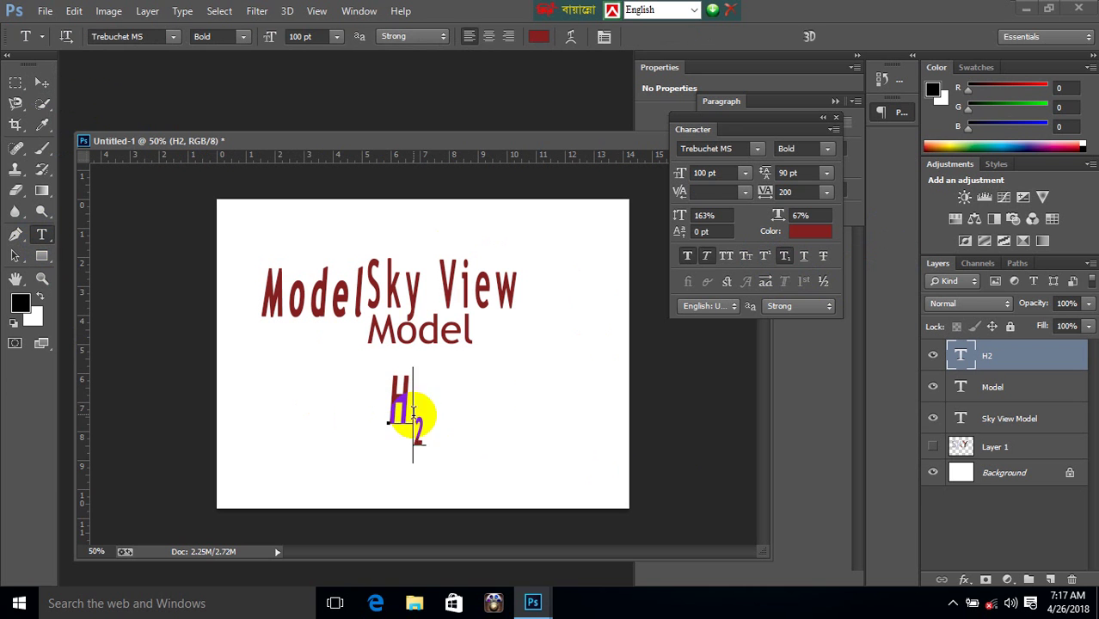
pyautogui.moveTo(423, 417); pyautogui.dragTo(412, 417)
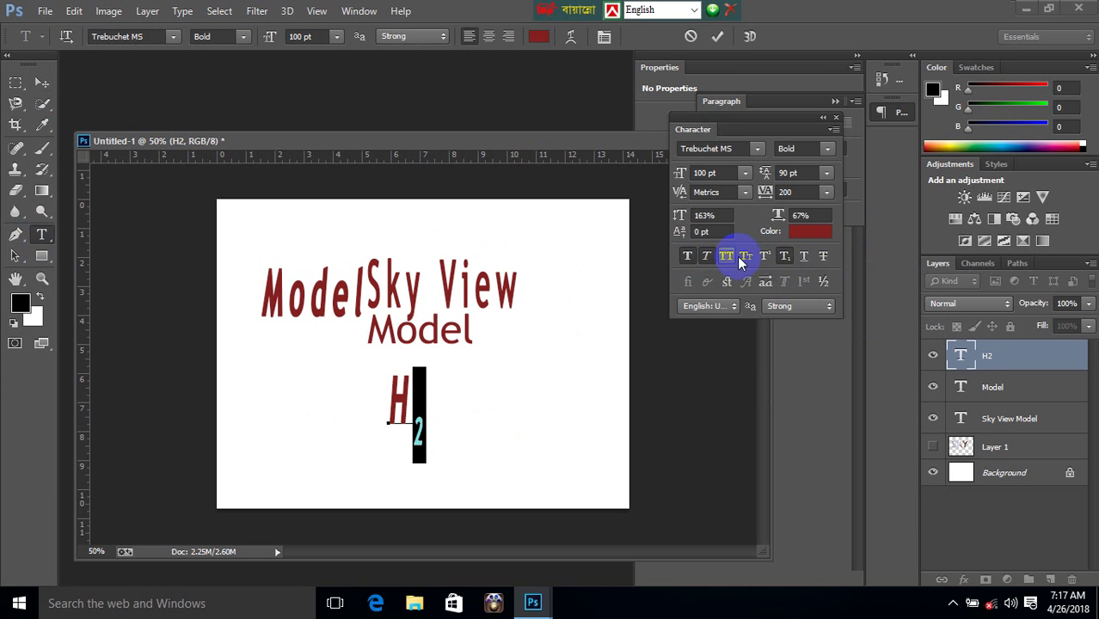
pyautogui.click(785, 257)
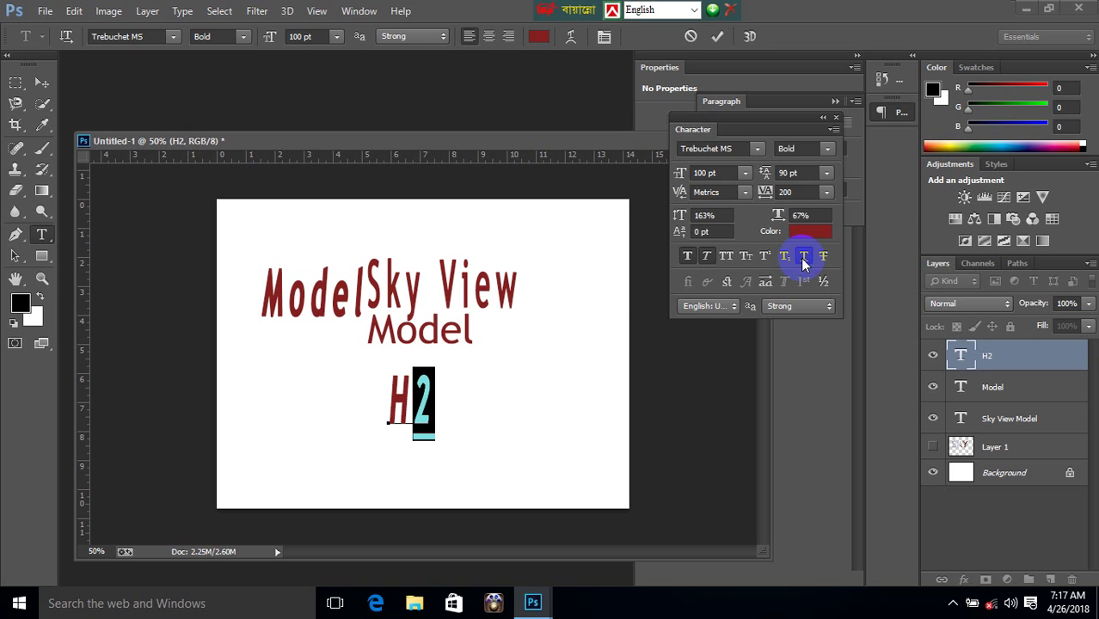
pyautogui.click(448, 396)
pyautogui.doubleClick(449, 400)
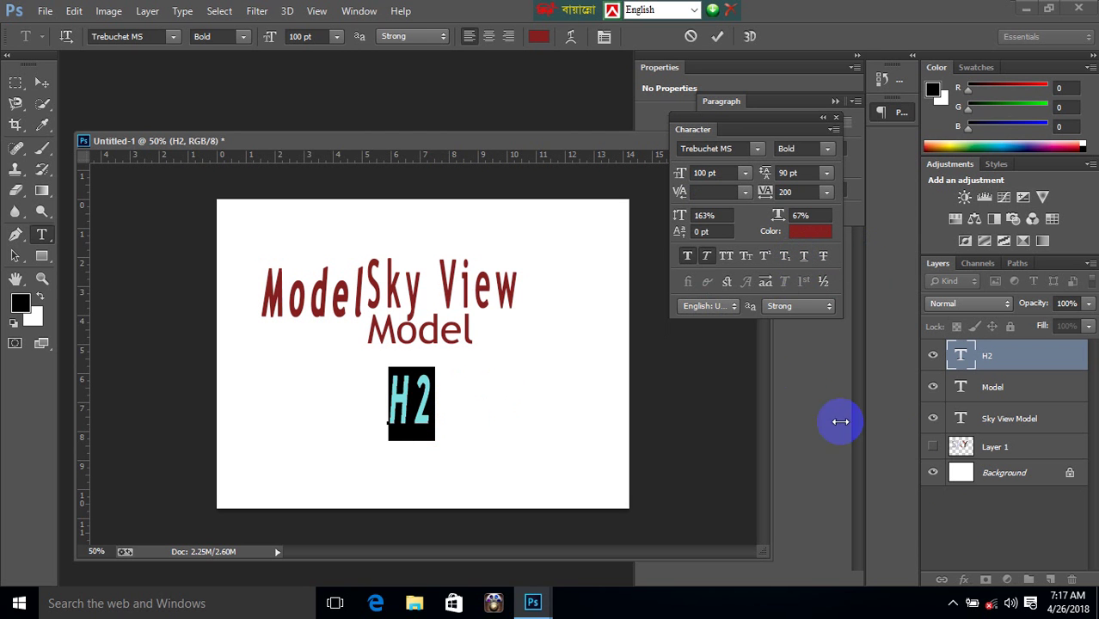
pyautogui.click(412, 408)
pyautogui.moveTo(412, 409); pyautogui.dragTo(432, 408)
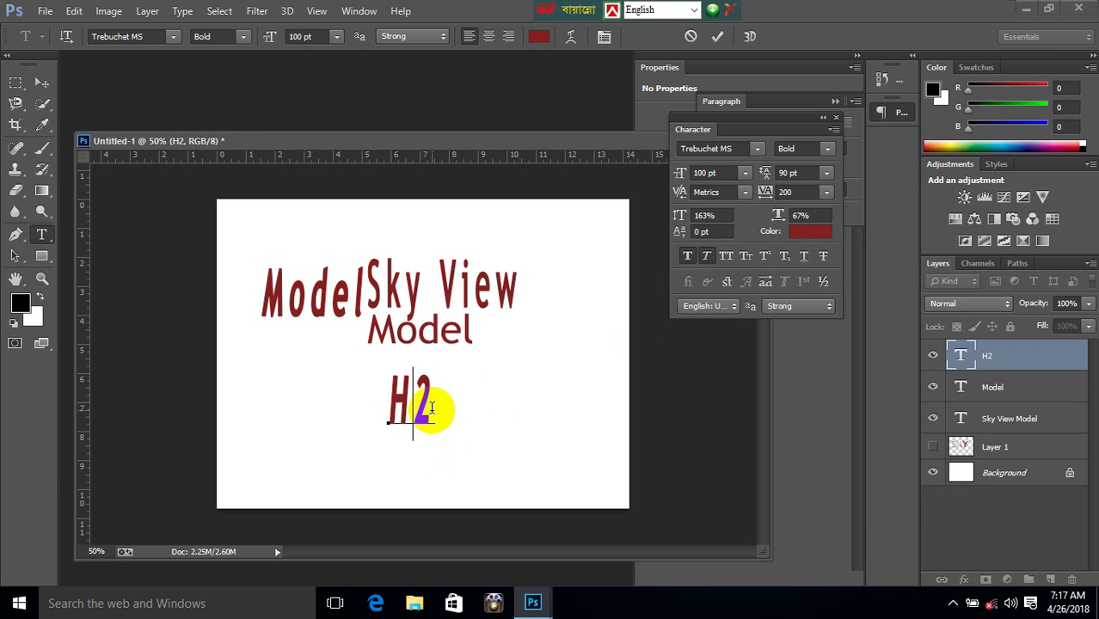
pyautogui.hotkey('ctrl', 'h')
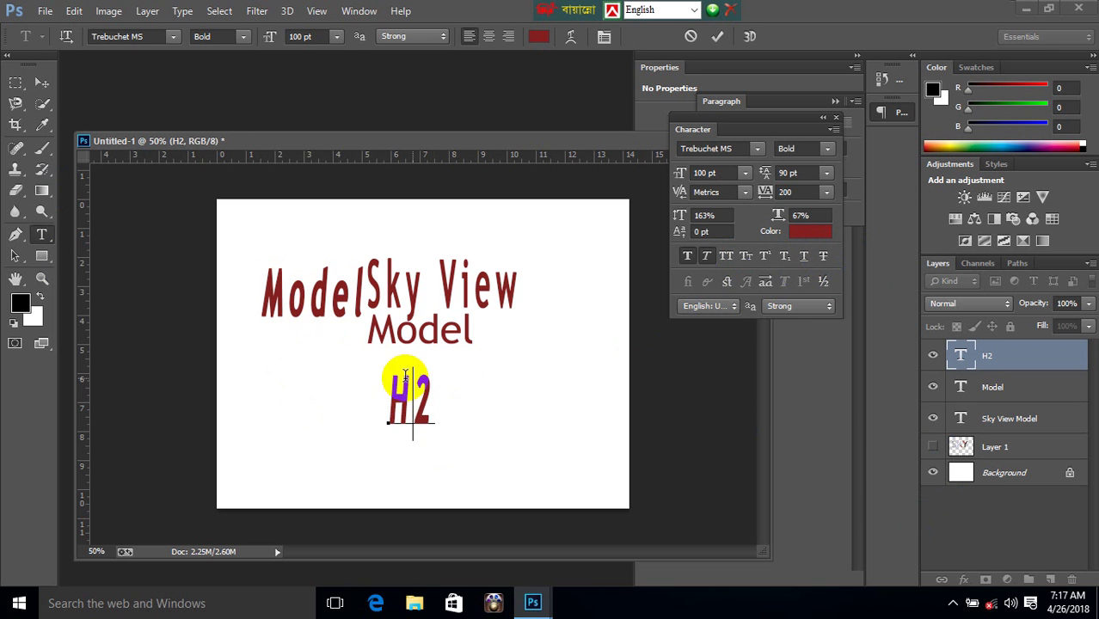
# Move the H2 layer beneath the Model word with Free Transform and apply it.
pyautogui.click(43, 82)
pyautogui.click(382, 397)
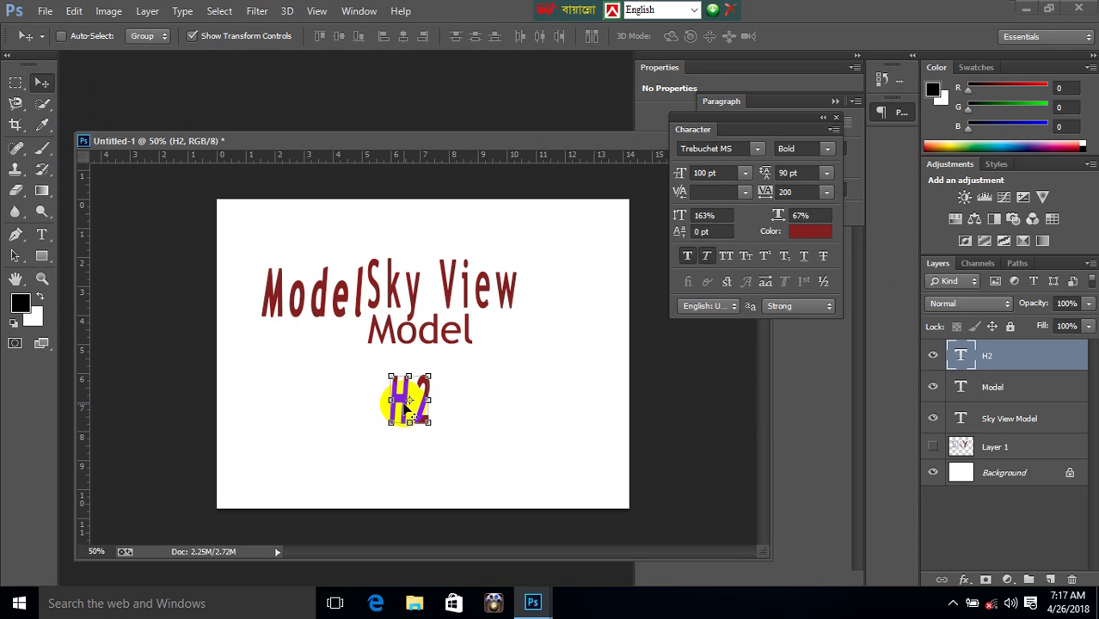
pyautogui.hotkey('ctrl', 't')
pyautogui.moveTo(392, 405); pyautogui.dragTo(266, 353)
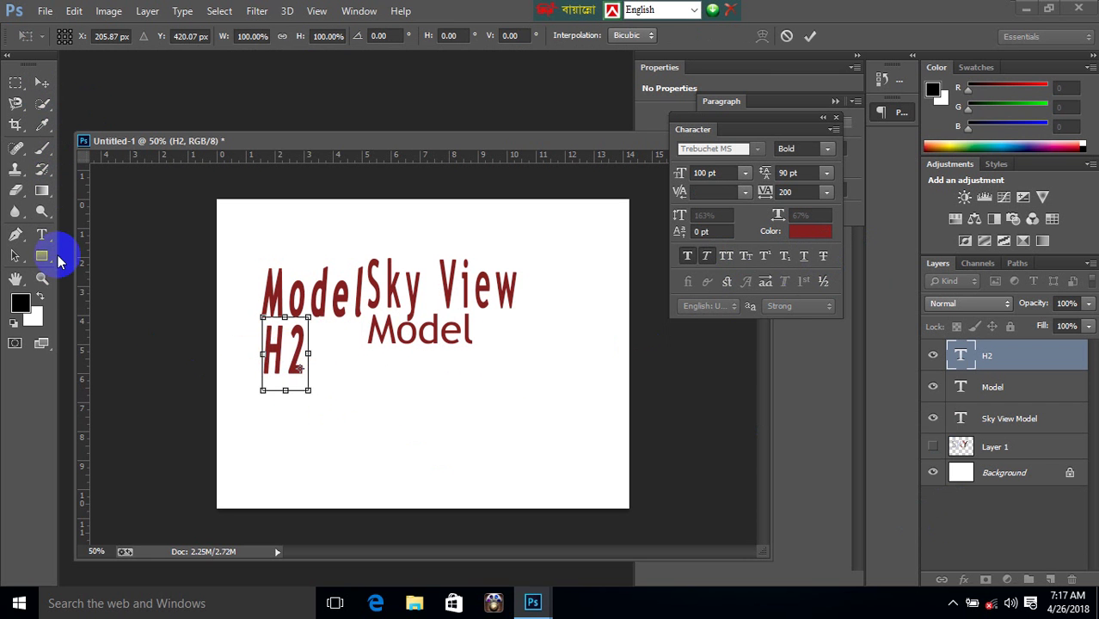
pyautogui.click(45, 241)
pyautogui.click(452, 236)
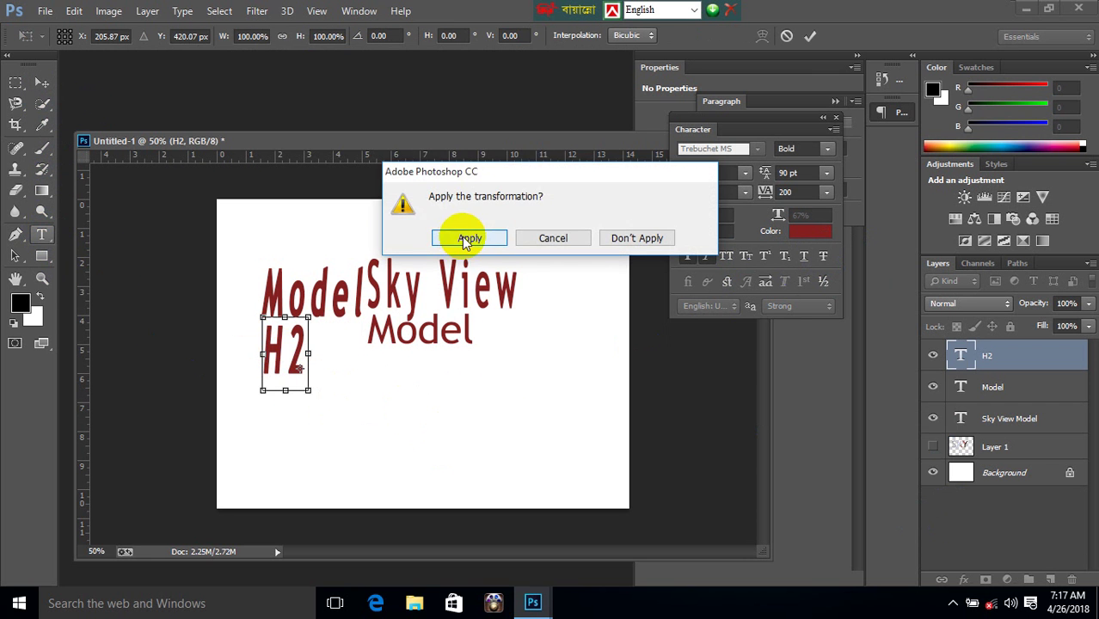
pyautogui.click(396, 428)
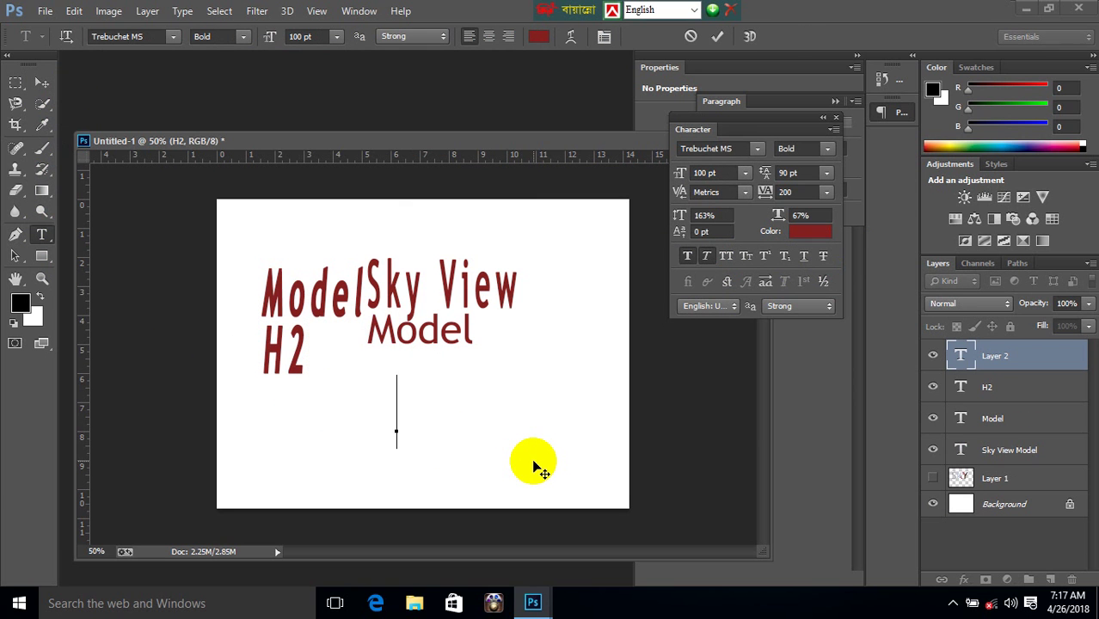
# Type '200tk' centred under Model and change a copy of it to 180tk.
pyautogui.write('200t')
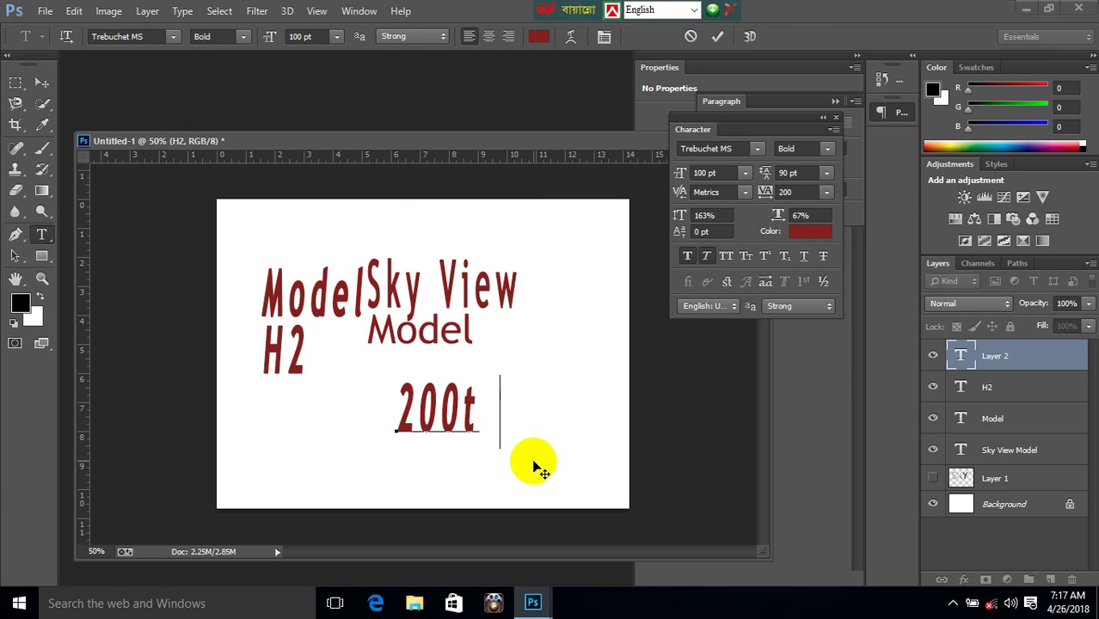
pyautogui.write('k')
pyautogui.click(47, 90)
pyautogui.moveTo(448, 425)
pyautogui.mouseDown()
pyautogui.moveTo(439, 409)
pyautogui.moveTo(439, 468)
pyautogui.mouseUp()
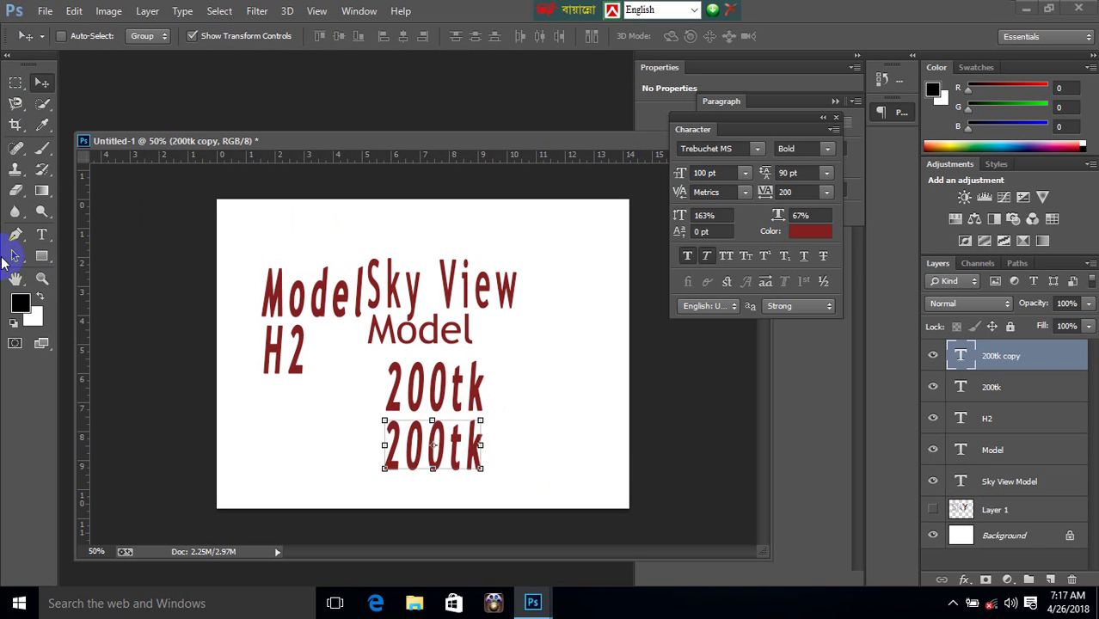
pyautogui.click(41, 234)
pyautogui.moveTo(440, 445); pyautogui.dragTo(370, 445)
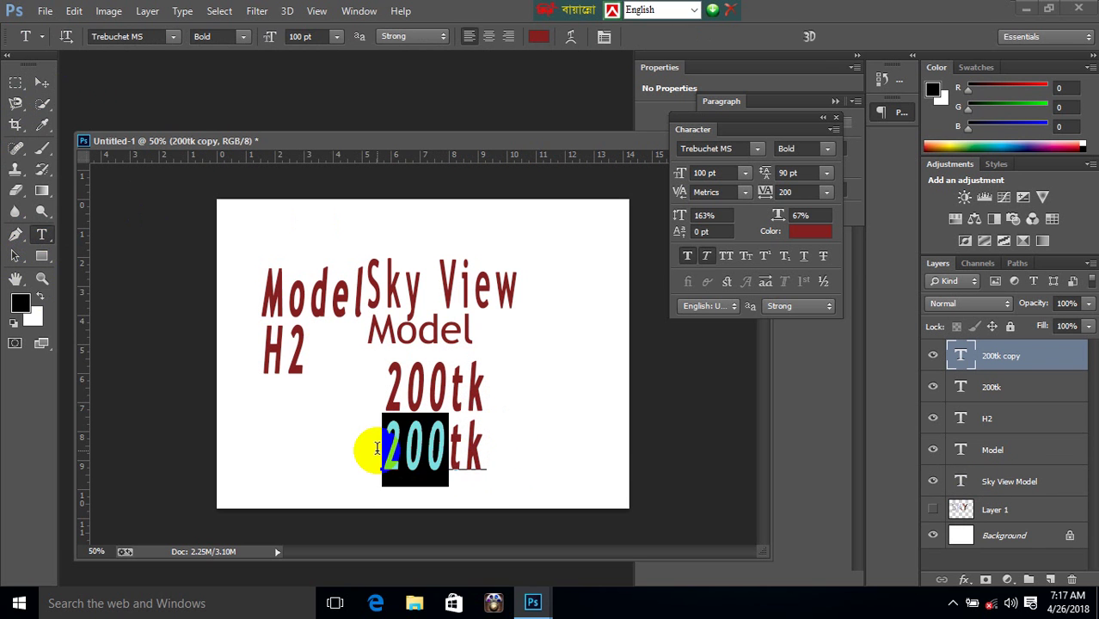
pyautogui.write('180')
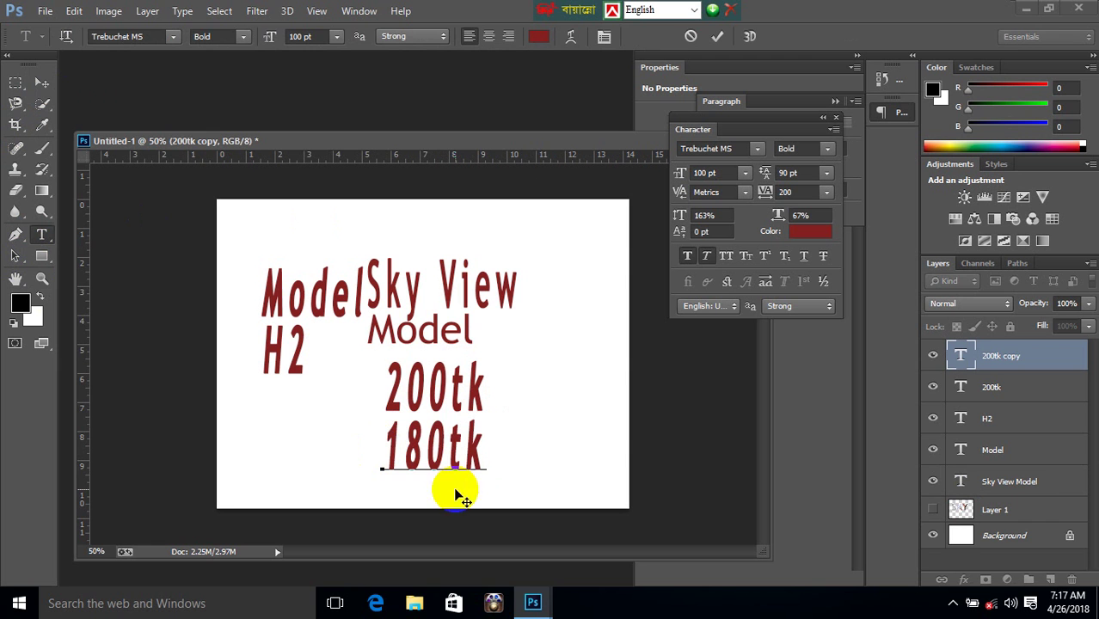
pyautogui.click(41, 81)
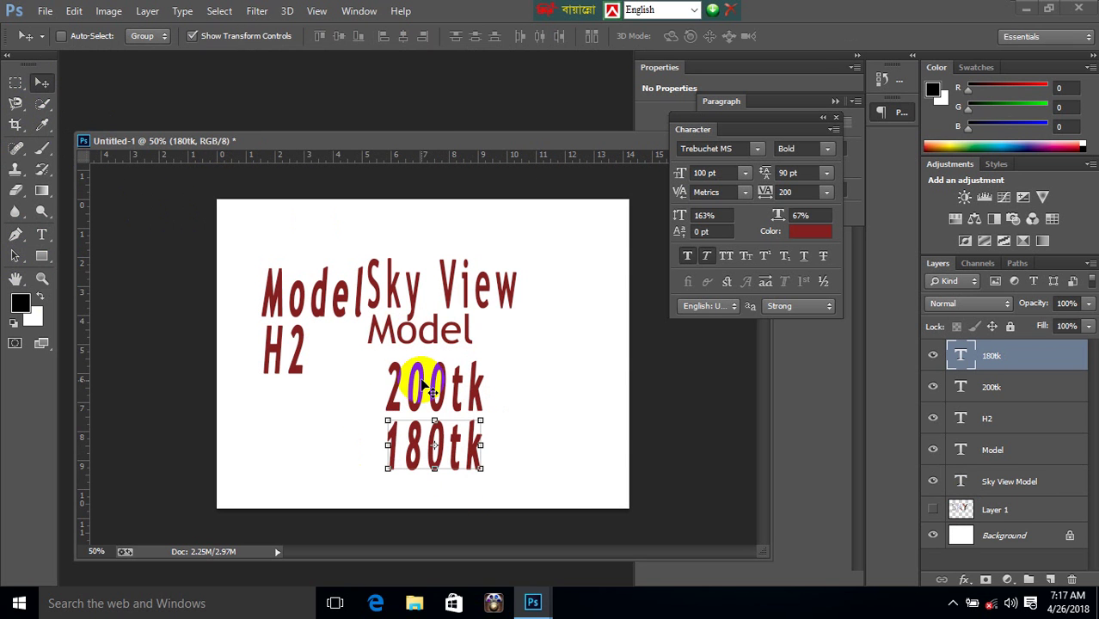
# Strike through the 200tk price.
pyautogui.click(41, 234)
pyautogui.moveTo(404, 400); pyautogui.dragTo(516, 393)
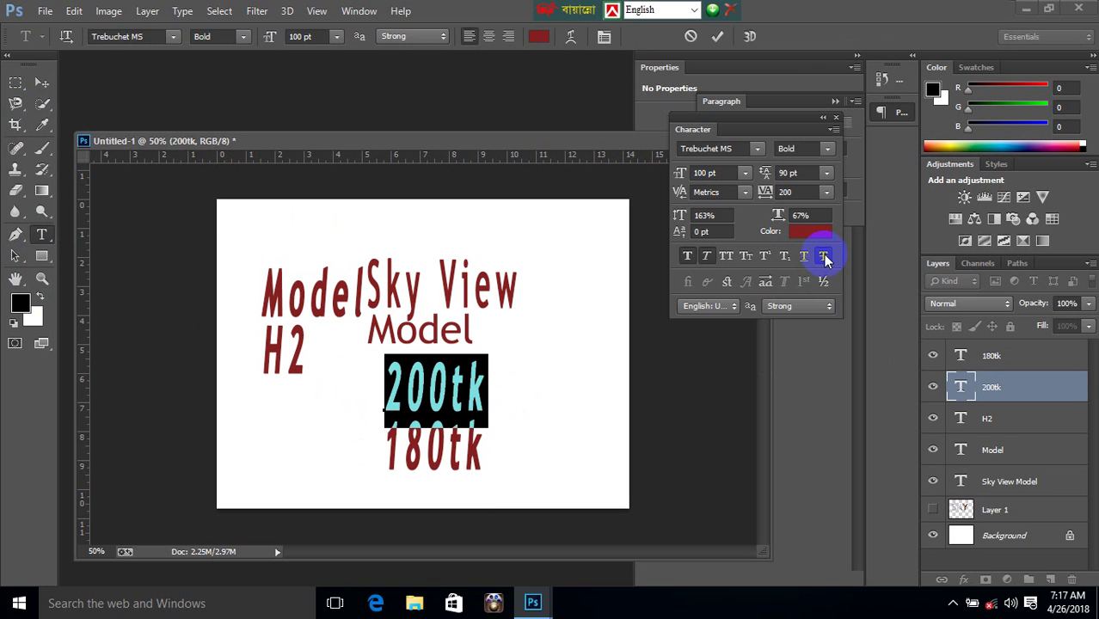
pyautogui.click(42, 82)
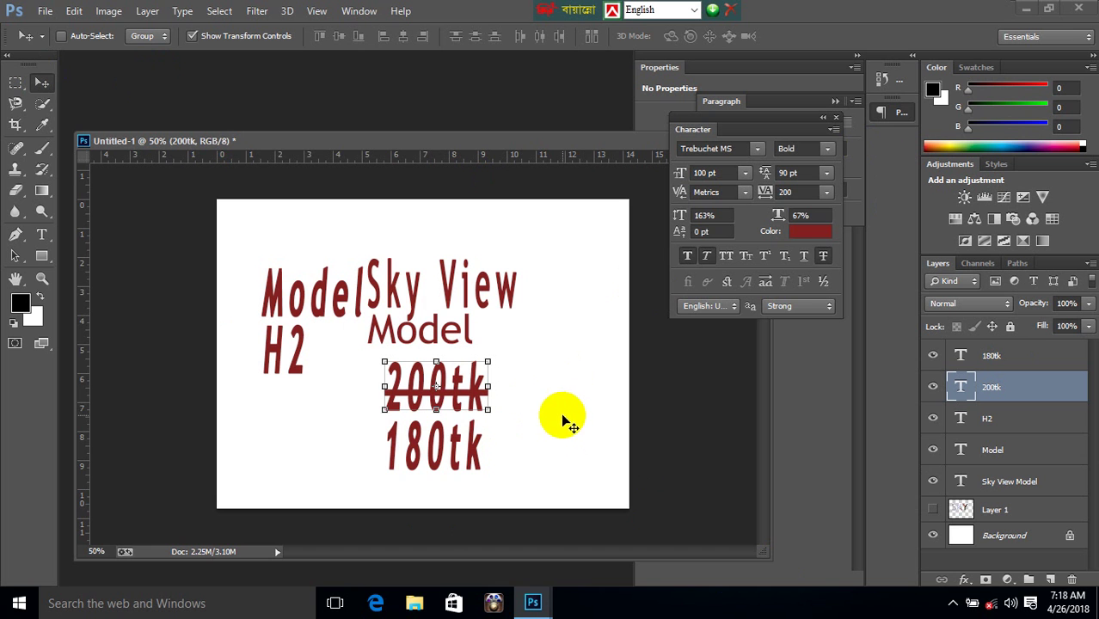
# Undock the Untitled-1 window and move it up and to the left.
pyautogui.click(683, 183)
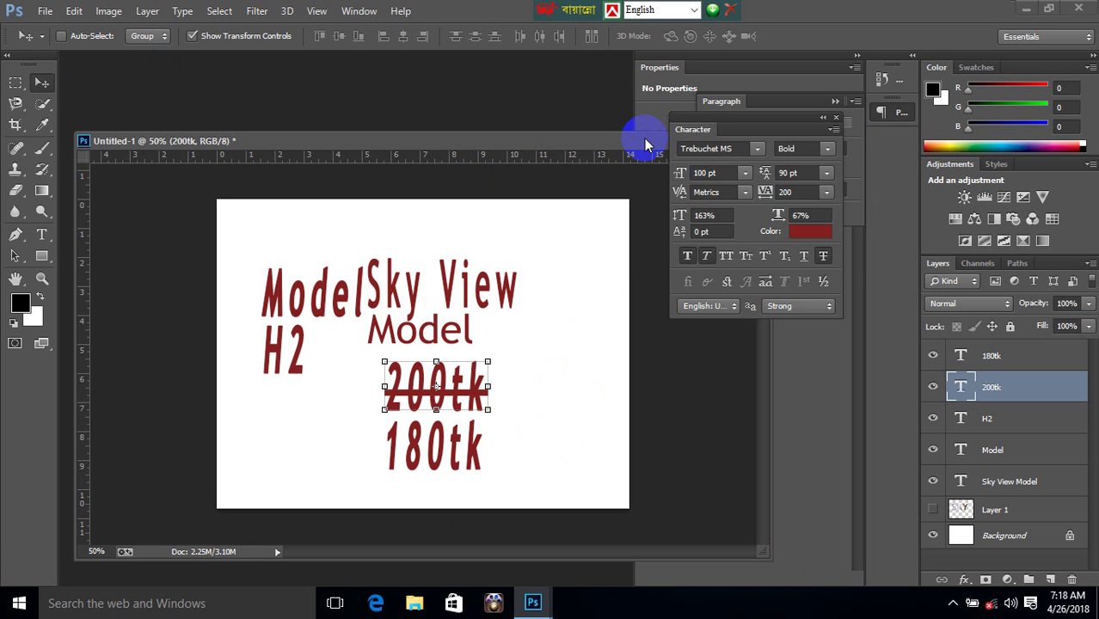
pyautogui.moveTo(645, 139); pyautogui.dragTo(518, 113)
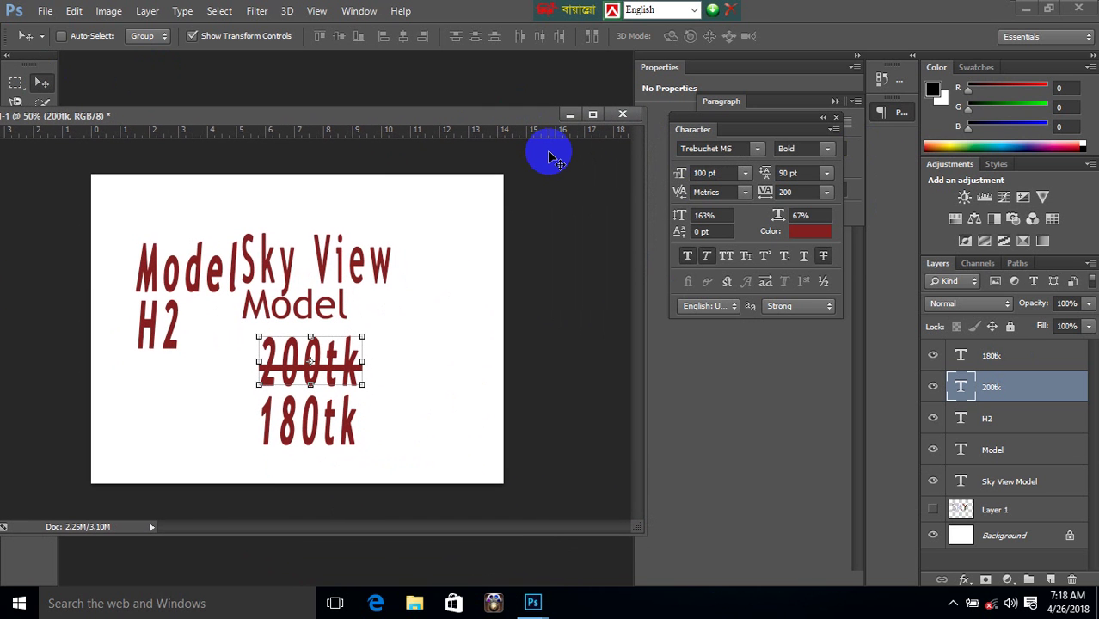